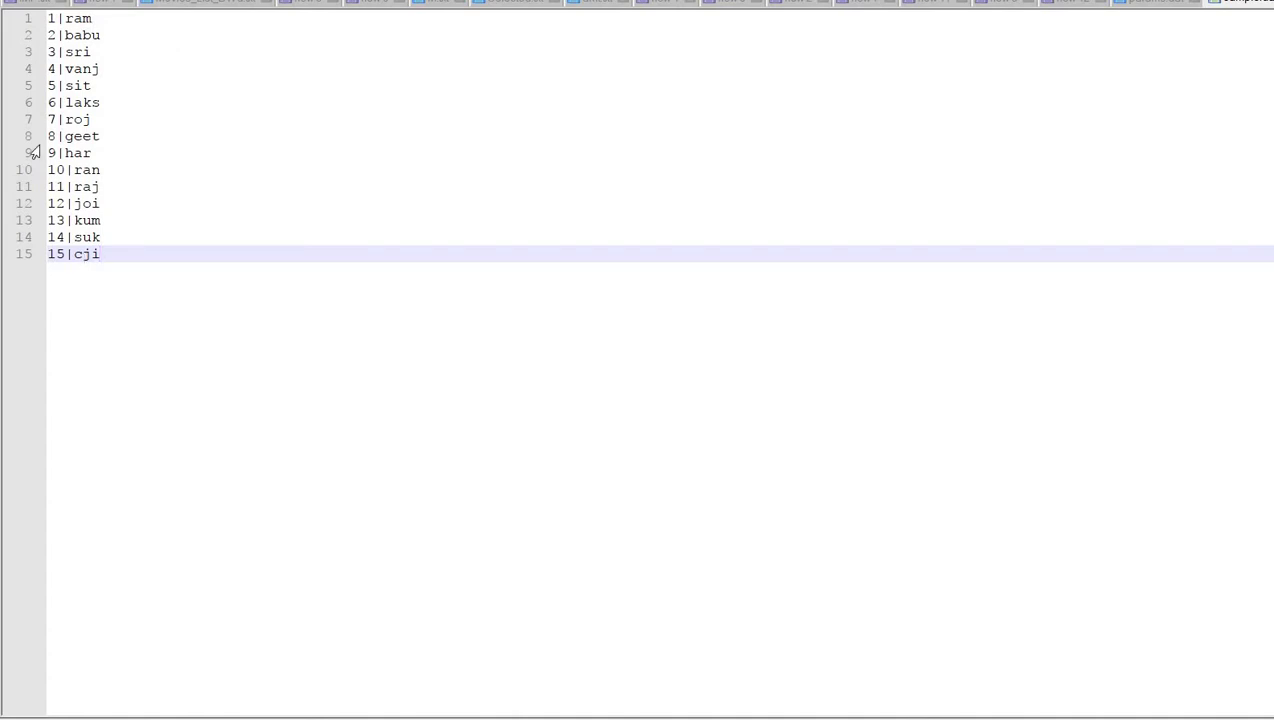
Highlight the sample data rows in three batches of five: rows 1–5, 6–10 and 11–15.
{"action": "left_click", "coordinate": [101, 84]}
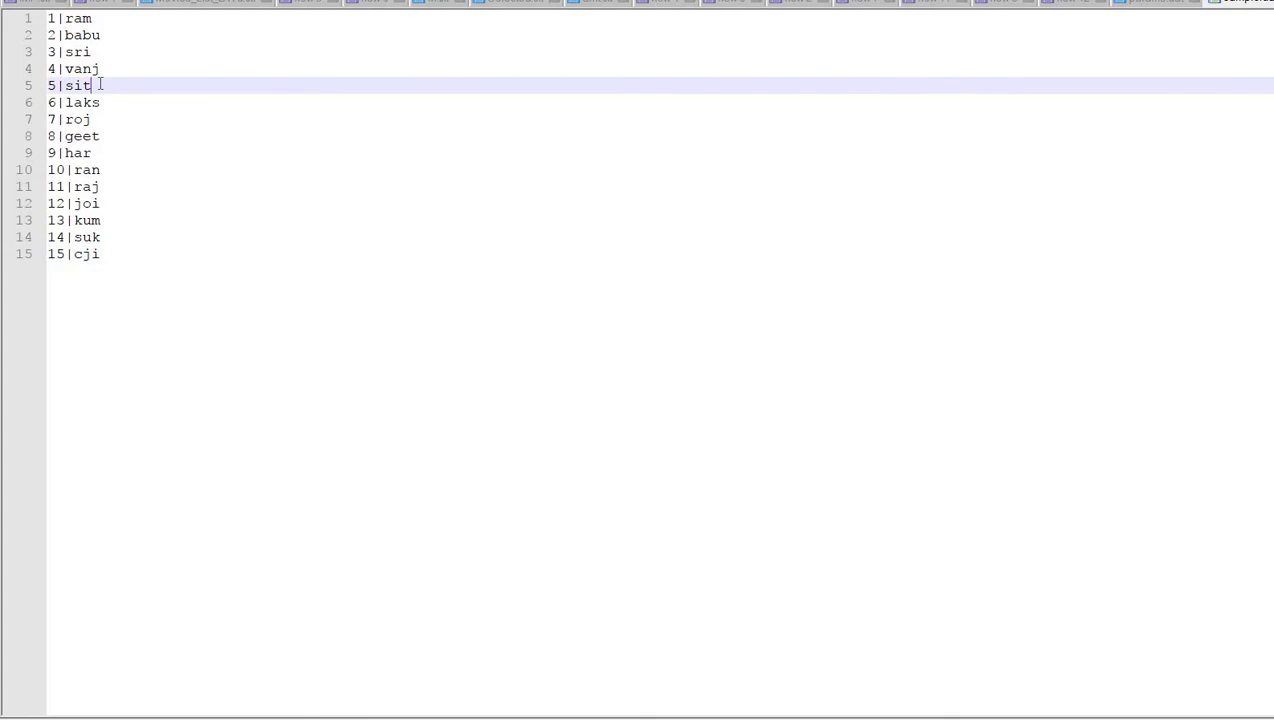
{"action": "left_click_drag", "start_coordinate": [101, 84], "coordinate": [22, 27]}
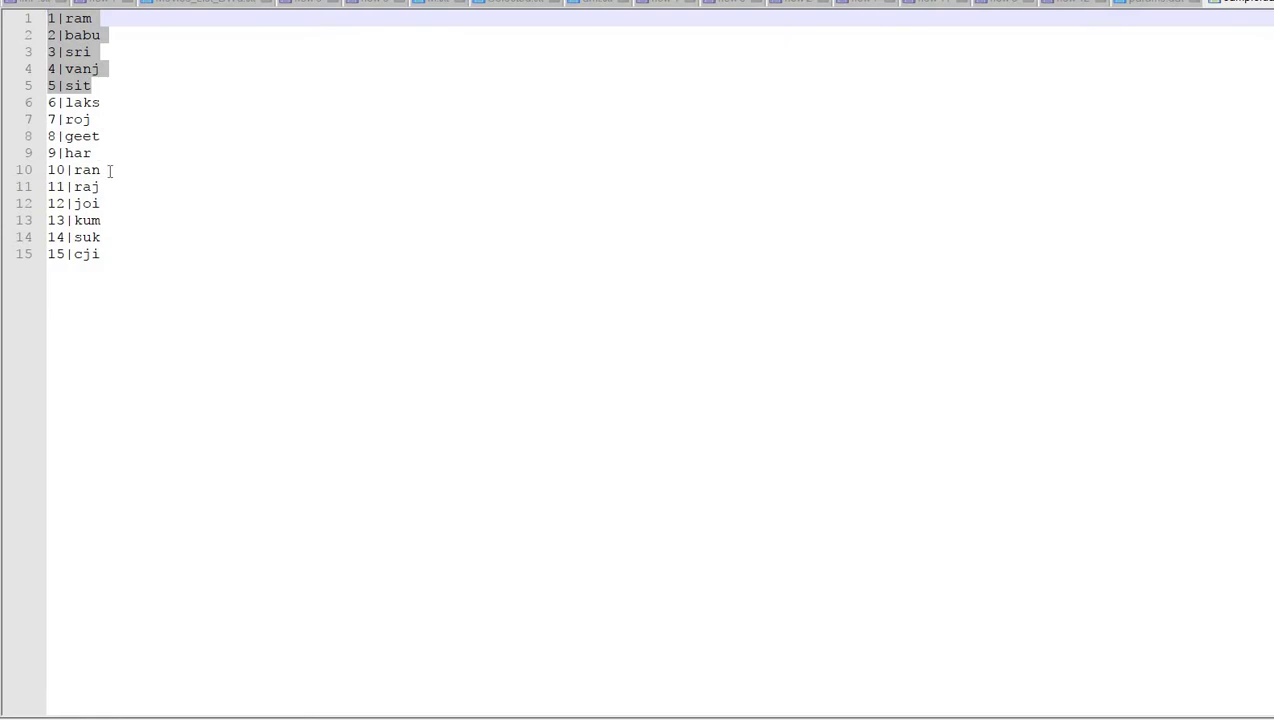
{"action": "left_click_drag", "start_coordinate": [108, 170], "coordinate": [22, 104]}
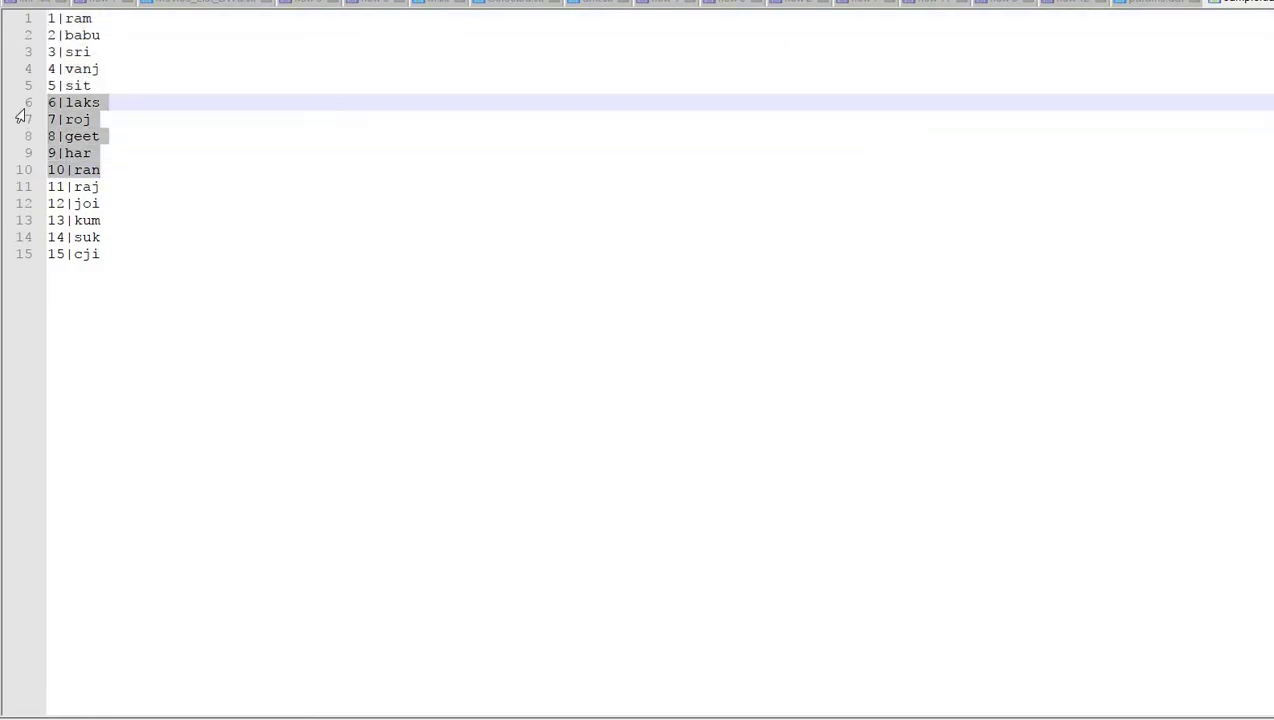
{"action": "left_click_drag", "start_coordinate": [115, 251], "coordinate": [22, 199]}
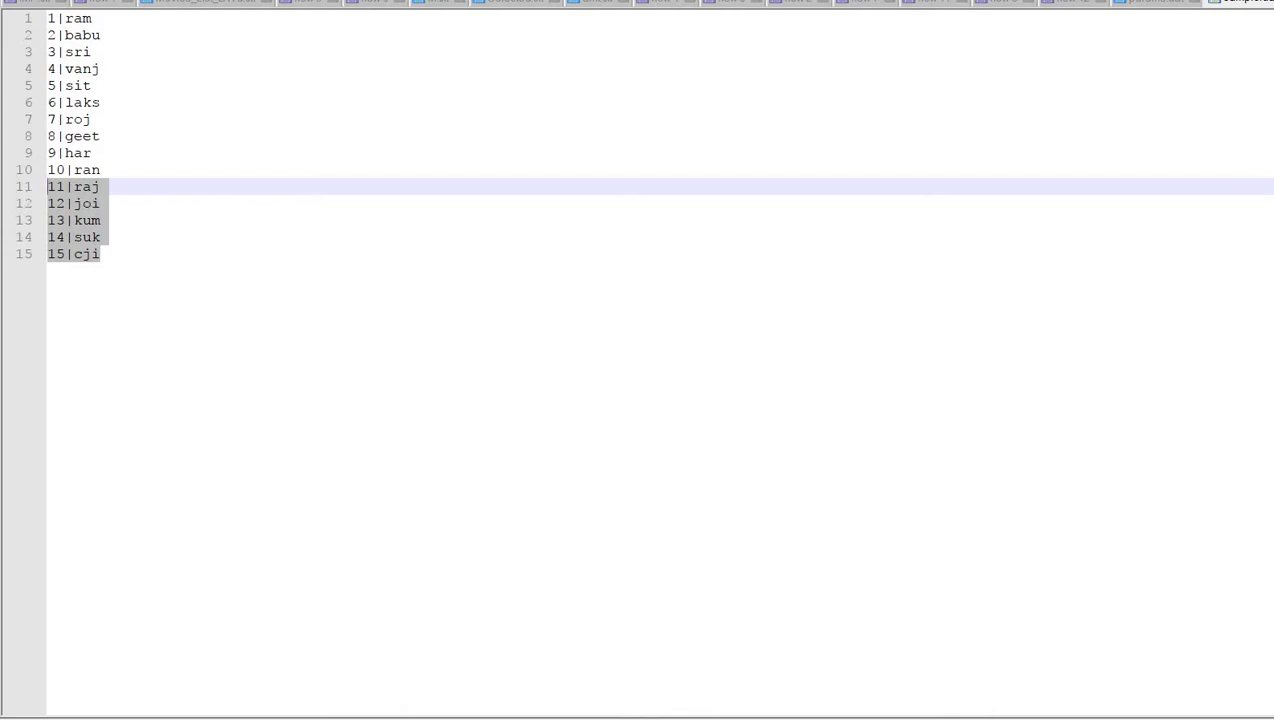
Switch to the Talend job and review tFileRowCount_1's basic and advanced settings, checking them against the sample data file.
{"action": "mouse_move", "coordinate": [1114, 719]}
{"action": "left_click", "coordinate": [1064, 719]}
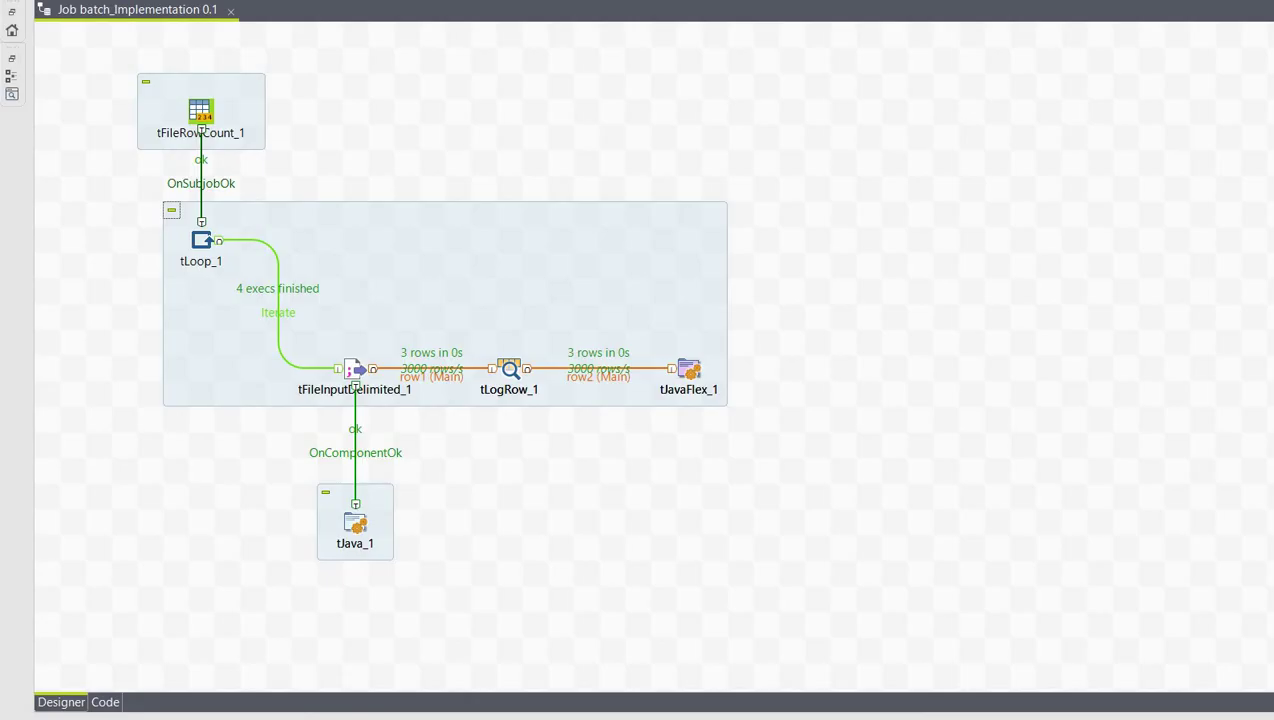
{"action": "left_click", "coordinate": [202, 110]}
{"action": "double_click", "coordinate": [202, 110]}
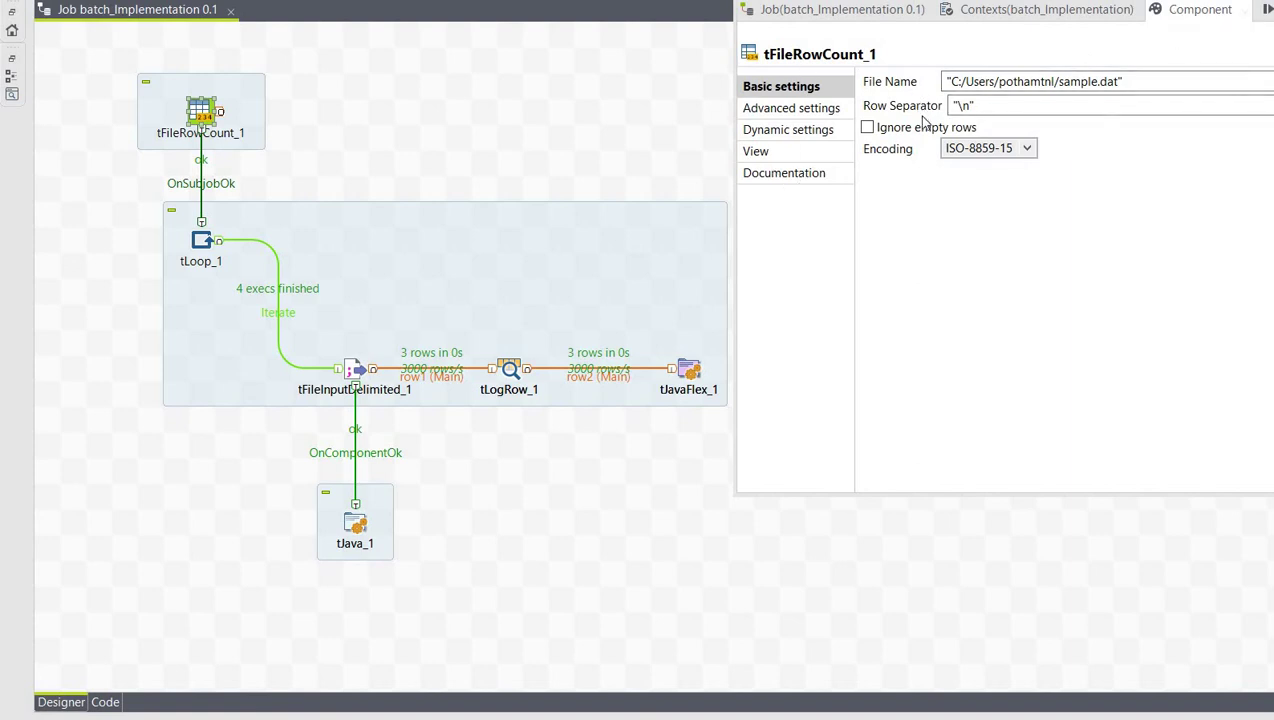
{"action": "left_click", "coordinate": [797, 110]}
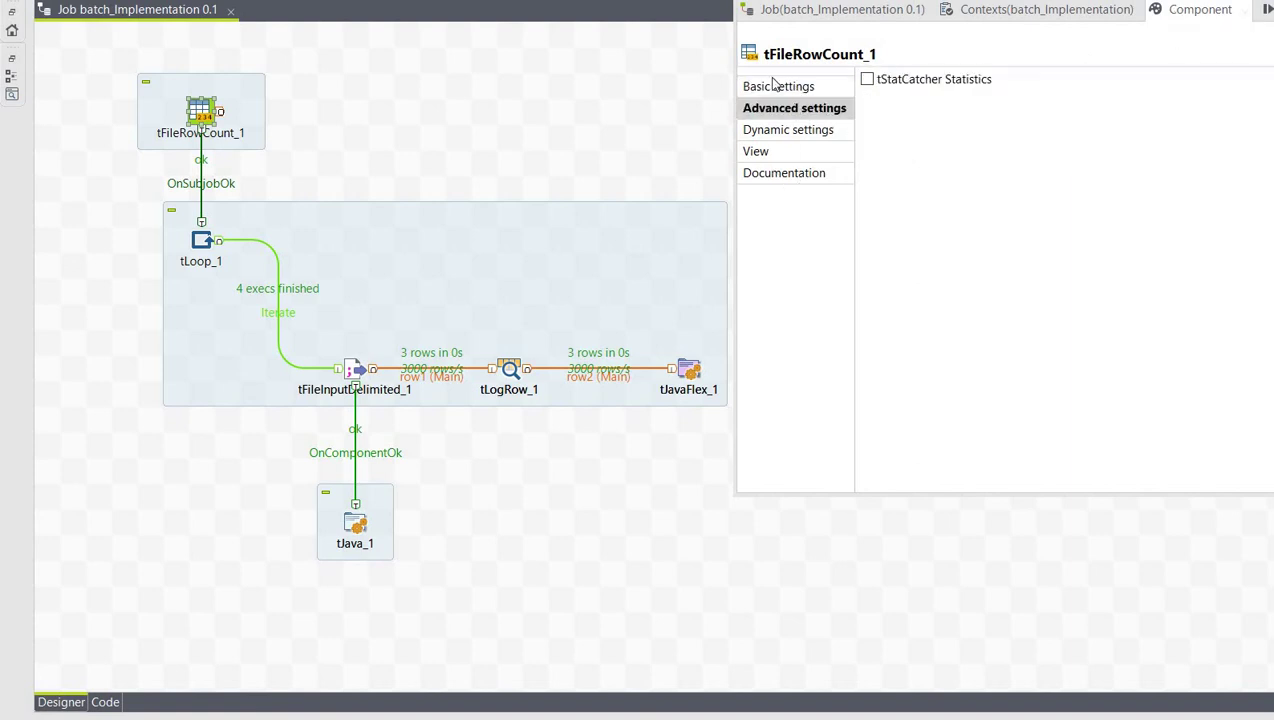
{"action": "left_click", "coordinate": [775, 90]}
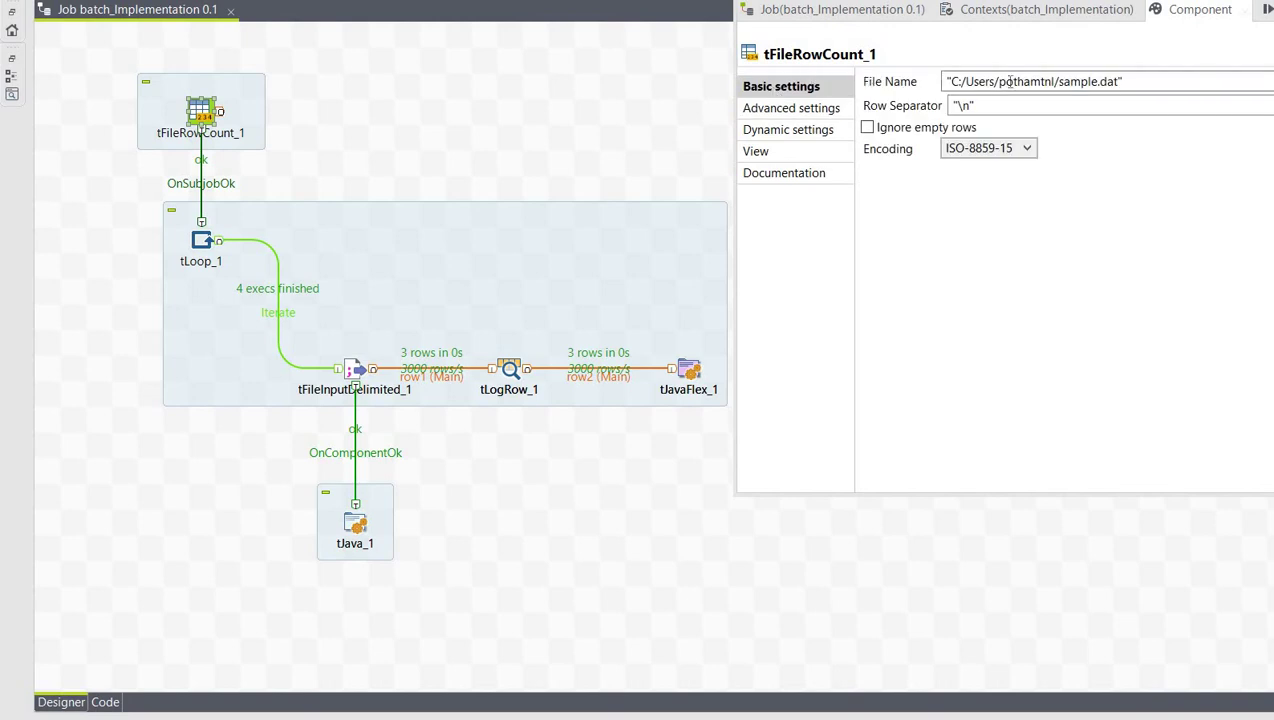
{"action": "left_click", "coordinate": [1134, 81]}
{"action": "left_click", "coordinate": [195, 113]}
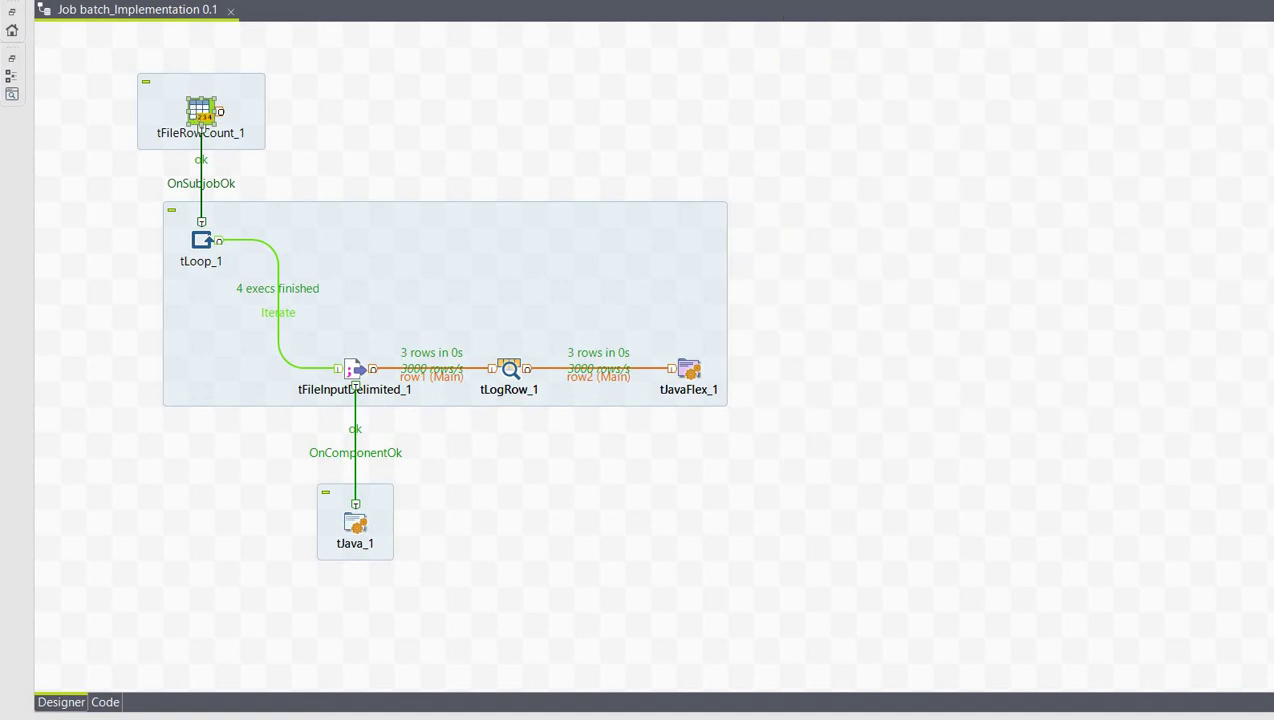
{"action": "key", "text": "alt+Tab"}
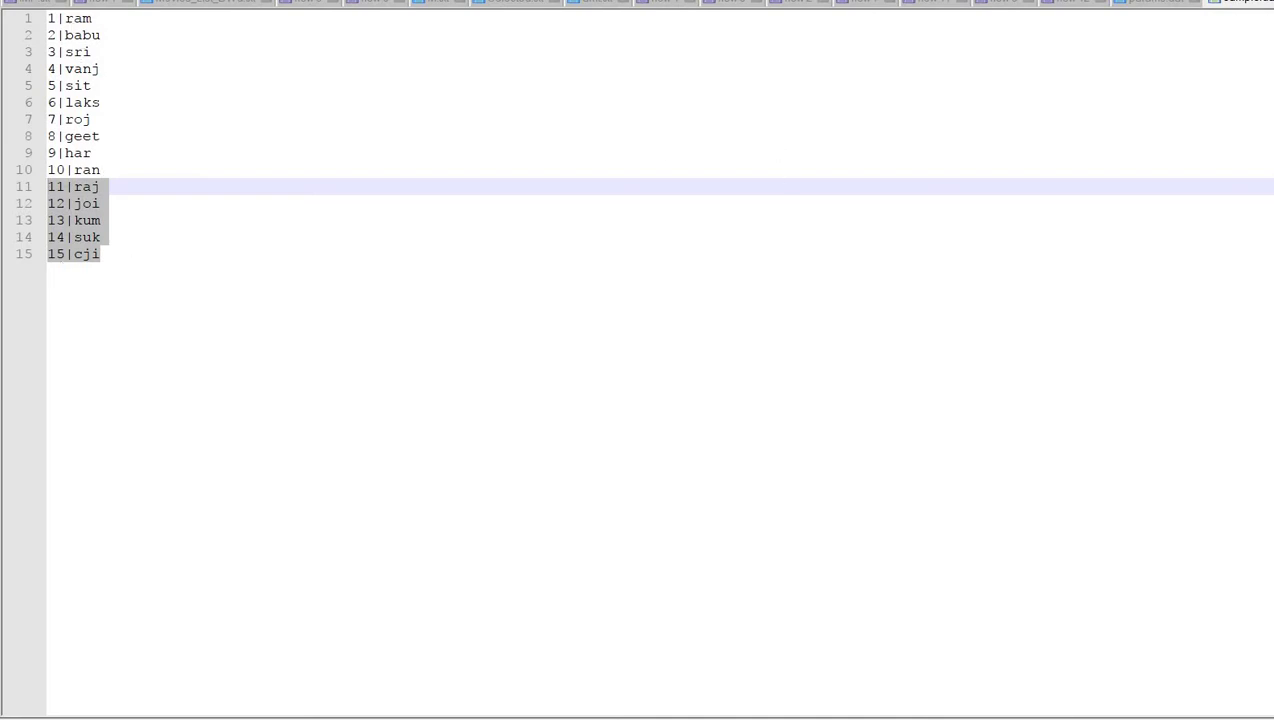
{"action": "key", "text": "alt+Tab"}
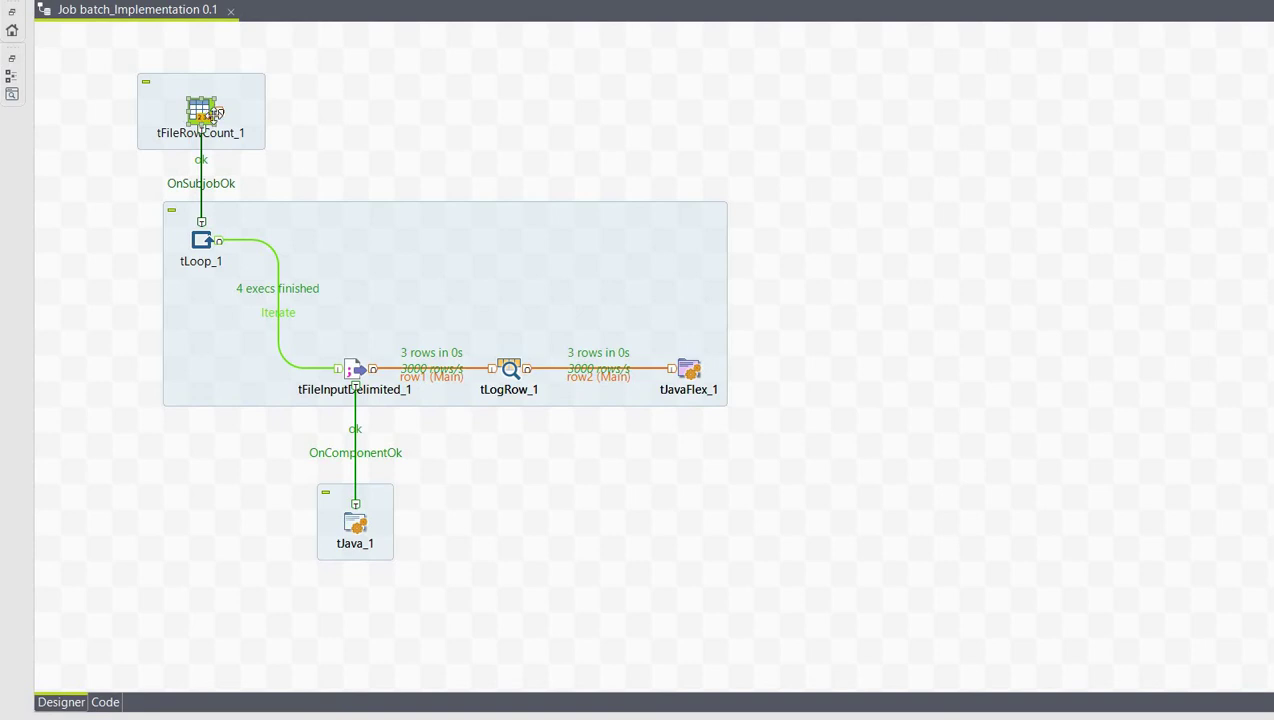
Review tLoop_1's settings, including the declaration, condition and iteration of its While loop.
{"action": "left_click", "coordinate": [202, 242]}
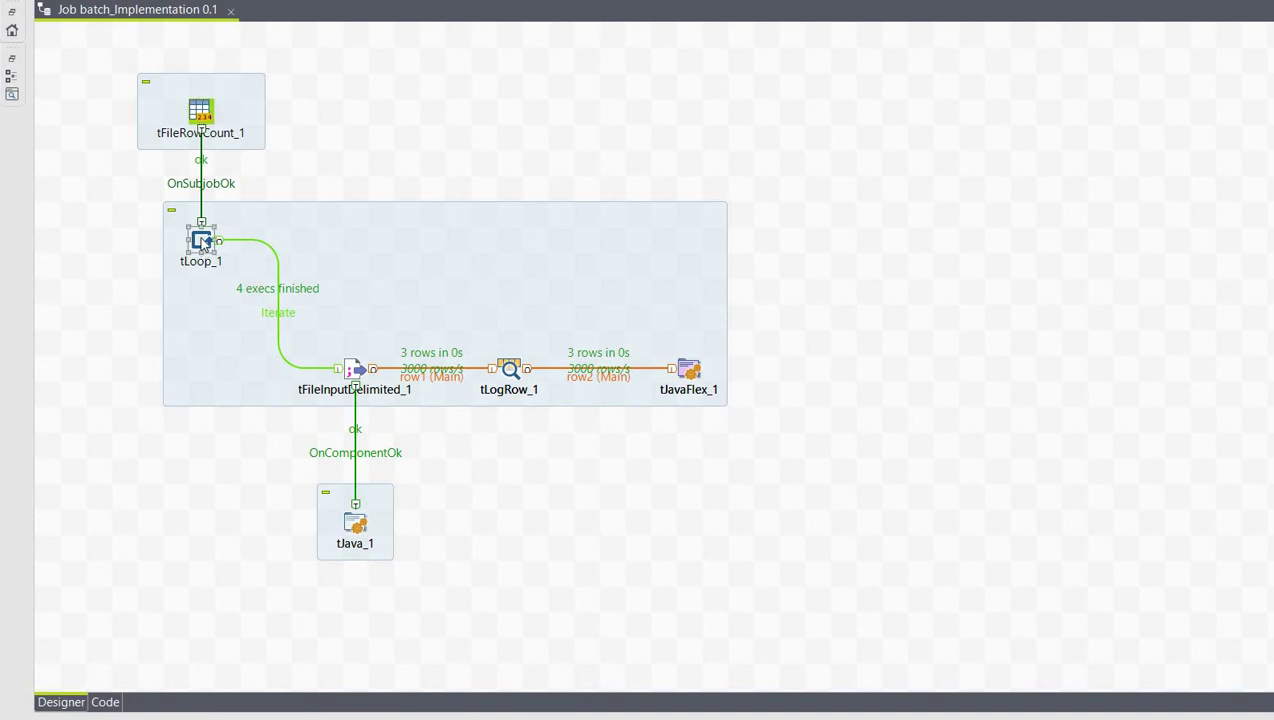
{"action": "double_click", "coordinate": [202, 242]}
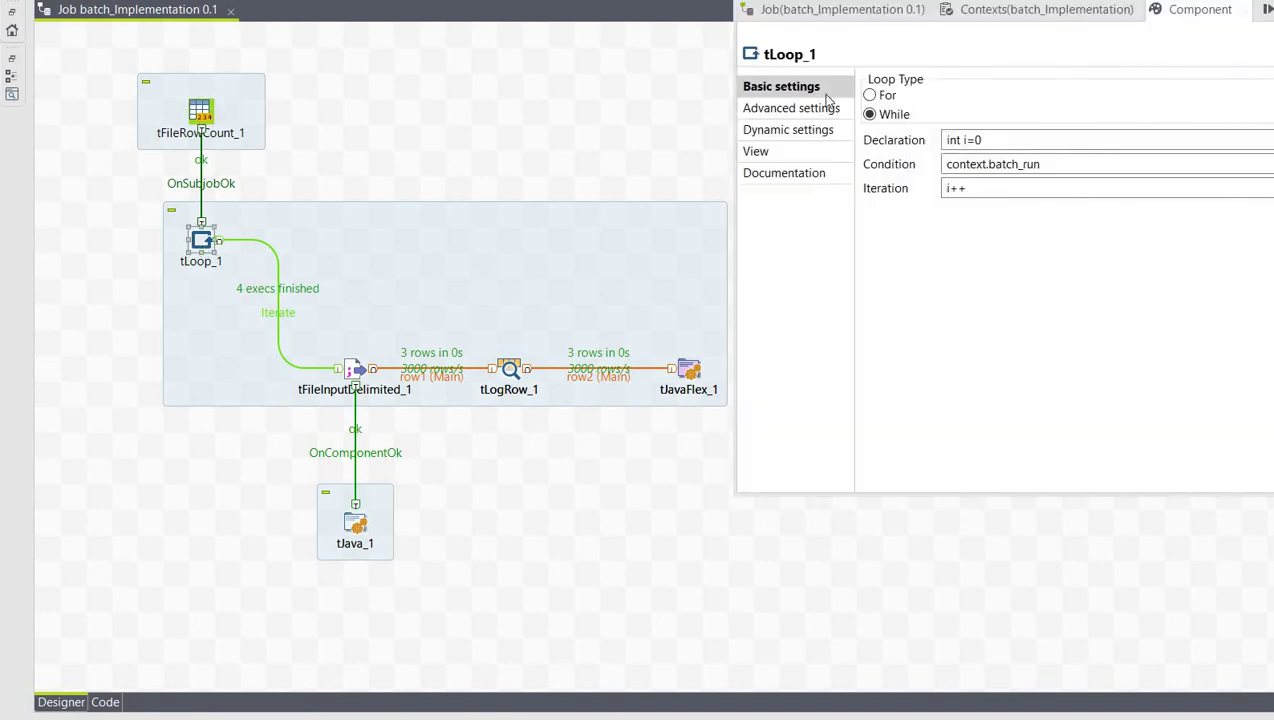
{"action": "left_click", "coordinate": [792, 110]}
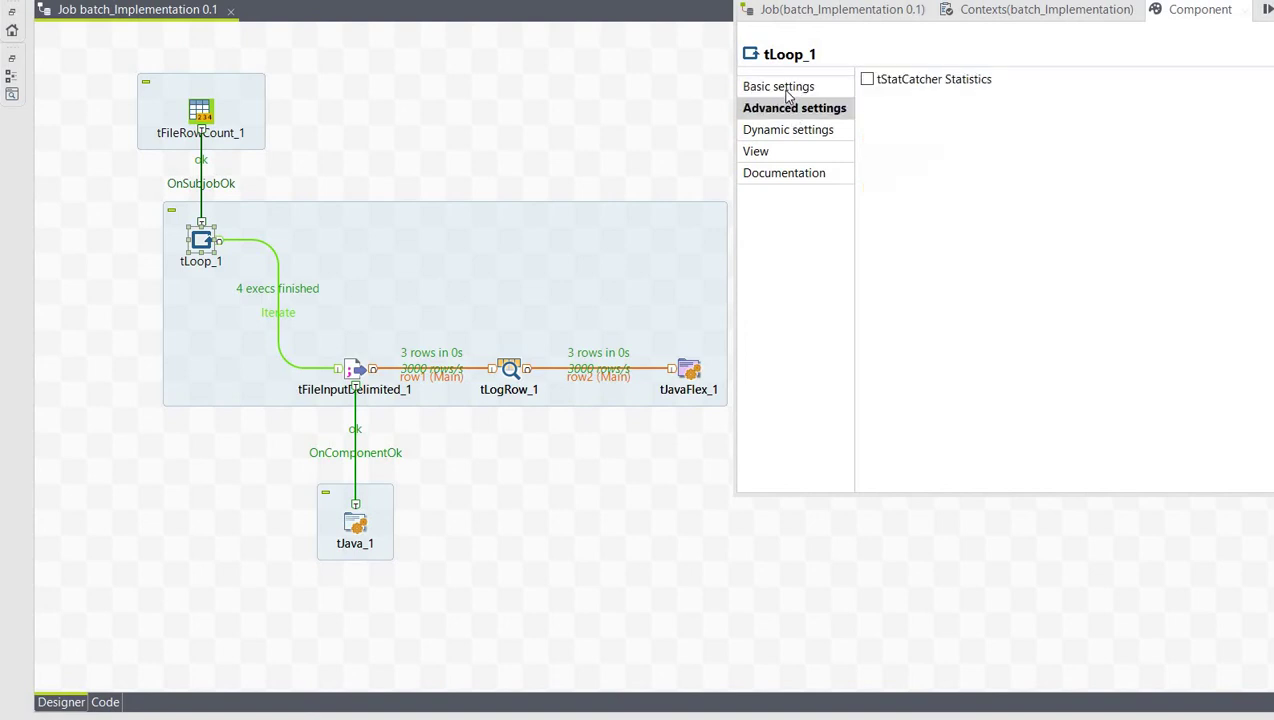
{"action": "left_click", "coordinate": [786, 90]}
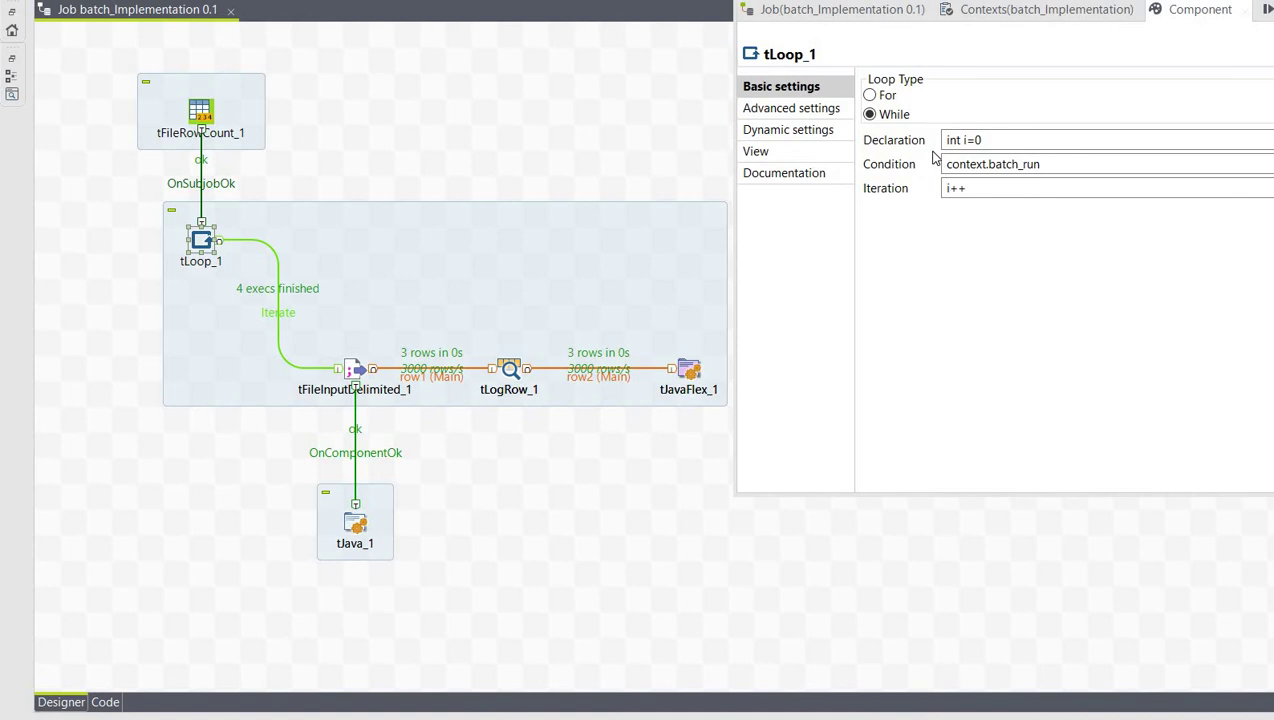
{"action": "left_click", "coordinate": [999, 140]}
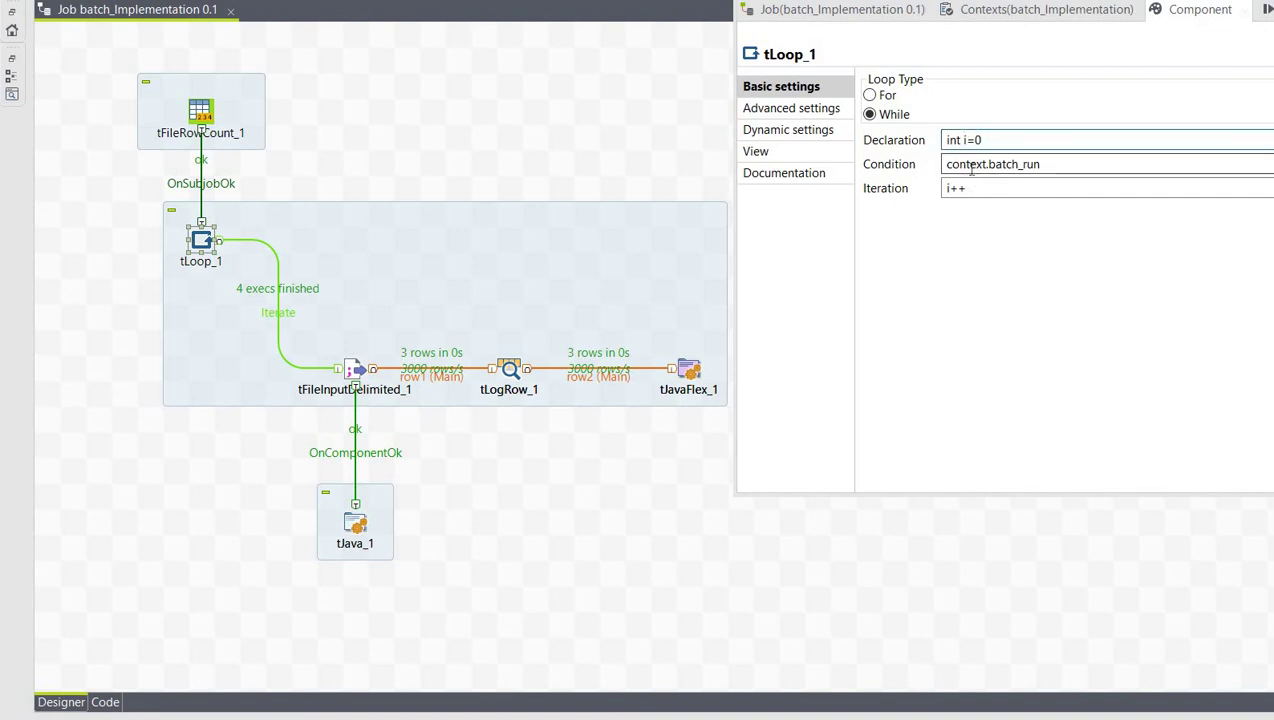
{"action": "left_click", "coordinate": [970, 166]}
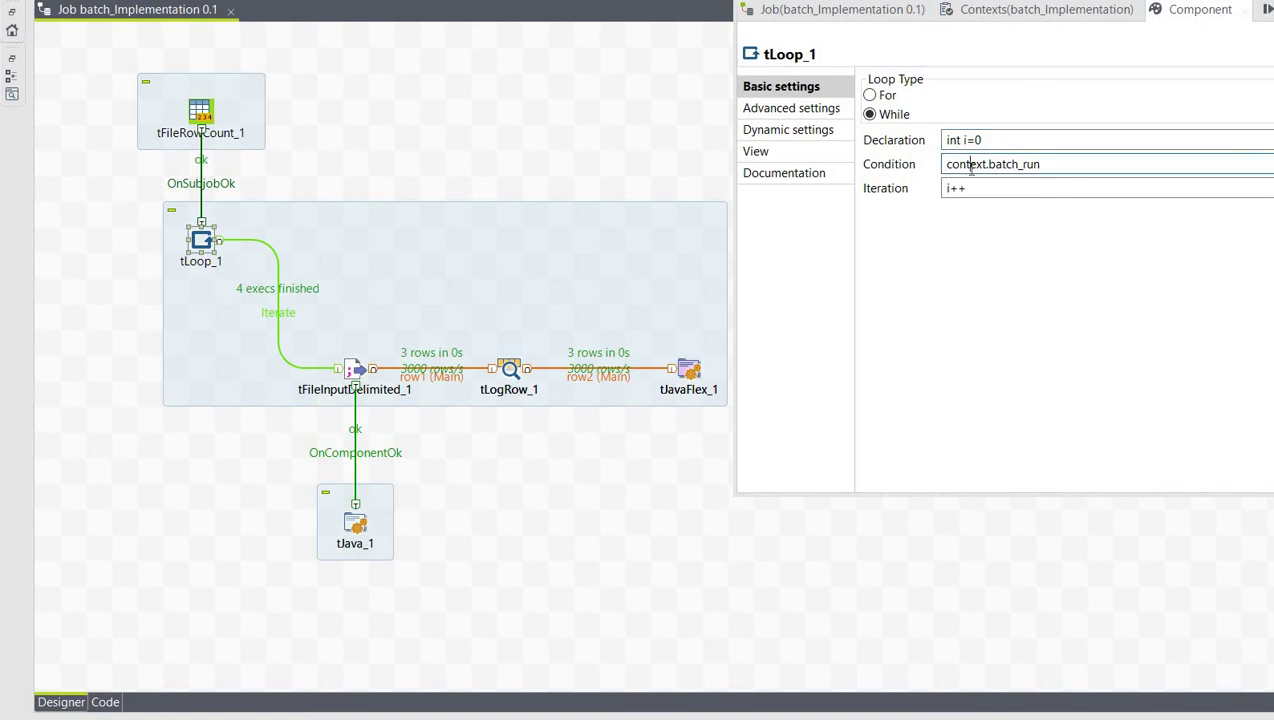
{"action": "left_click", "coordinate": [982, 189]}
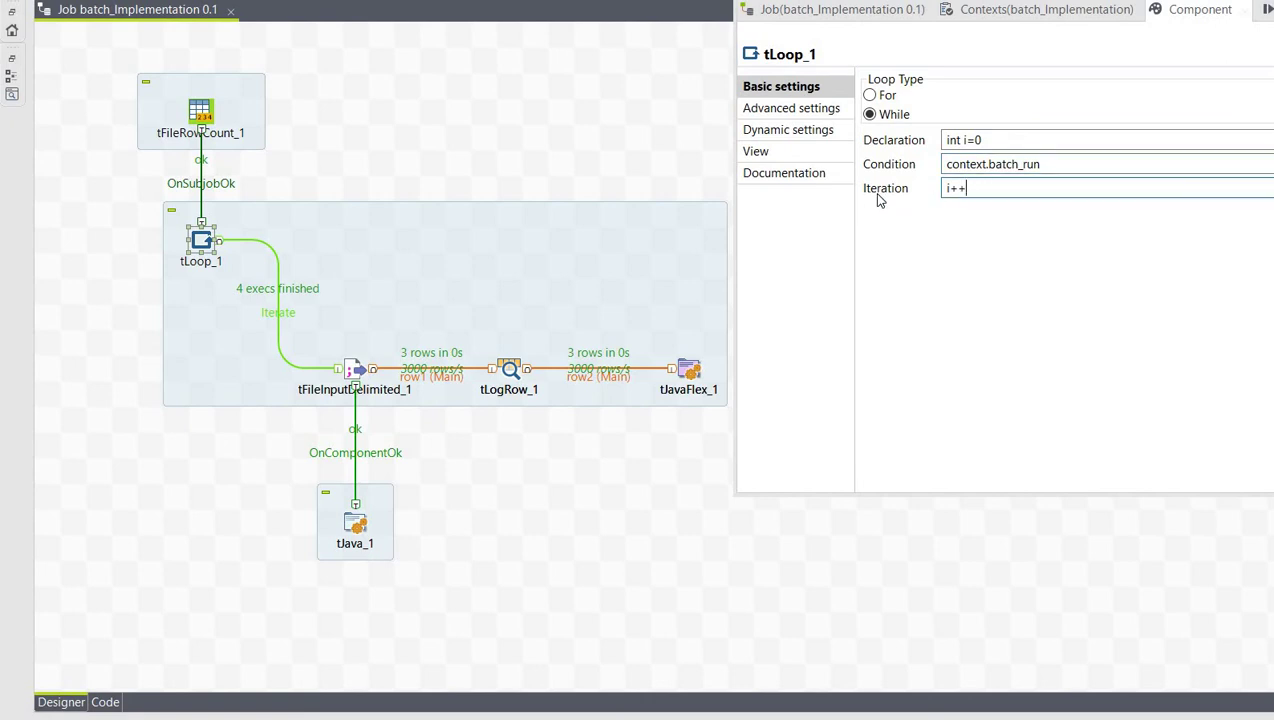
{"action": "double_click", "coordinate": [1014, 165]}
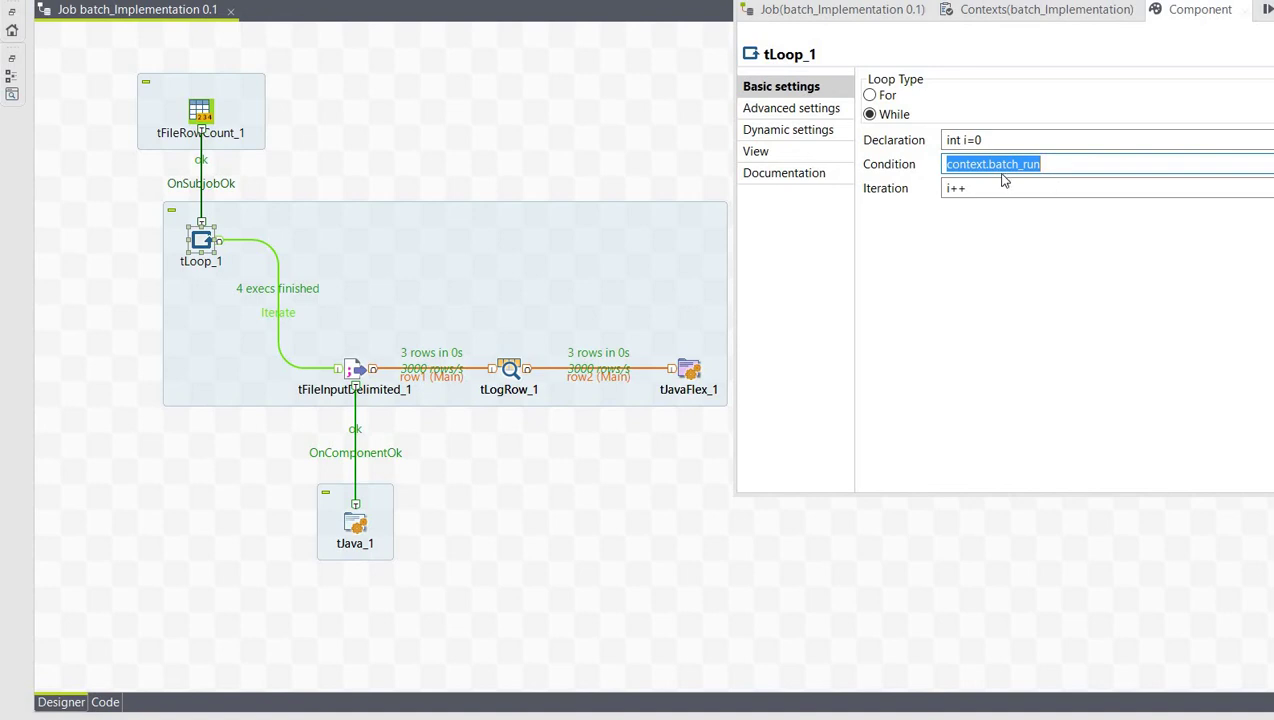
Inspect the job's context variables and compare batch_run with the loop condition of tLoop_1.
{"action": "left_click", "coordinate": [617, 582]}
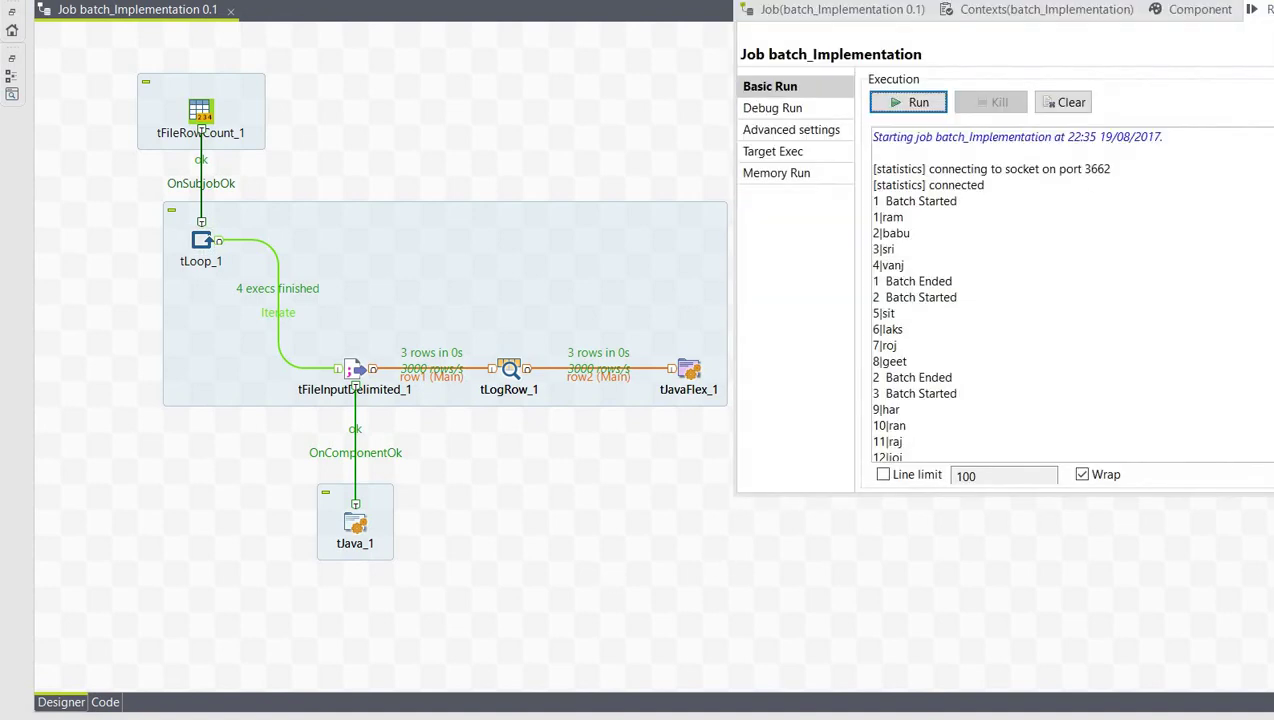
{"action": "left_click", "coordinate": [1015, 12]}
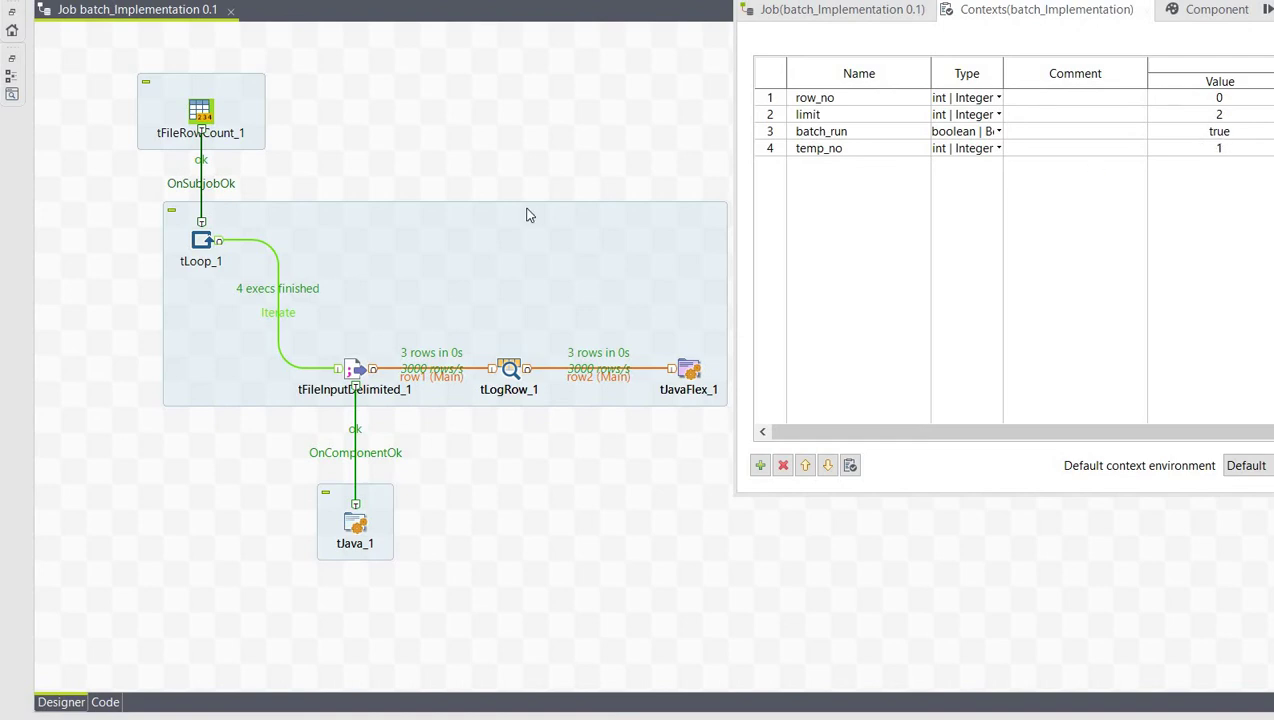
{"action": "left_click", "coordinate": [201, 240]}
{"action": "left_click", "coordinate": [992, 163]}
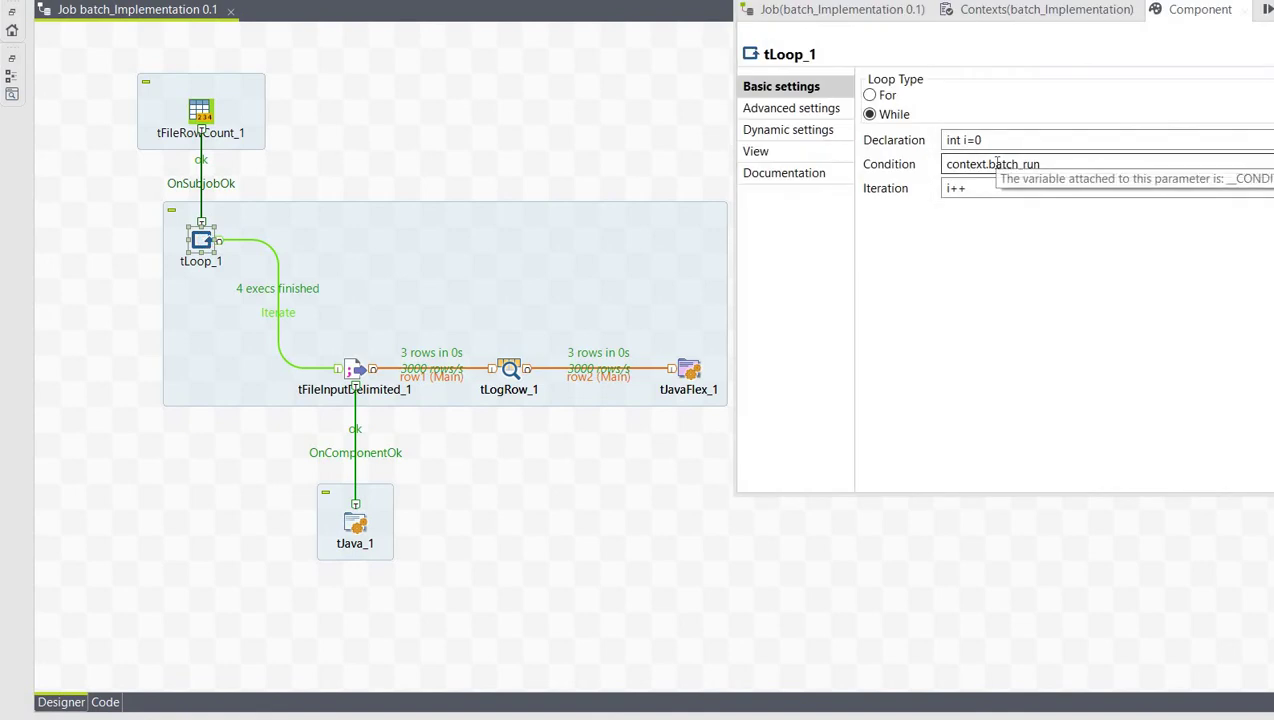
{"action": "double_click", "coordinate": [992, 163]}
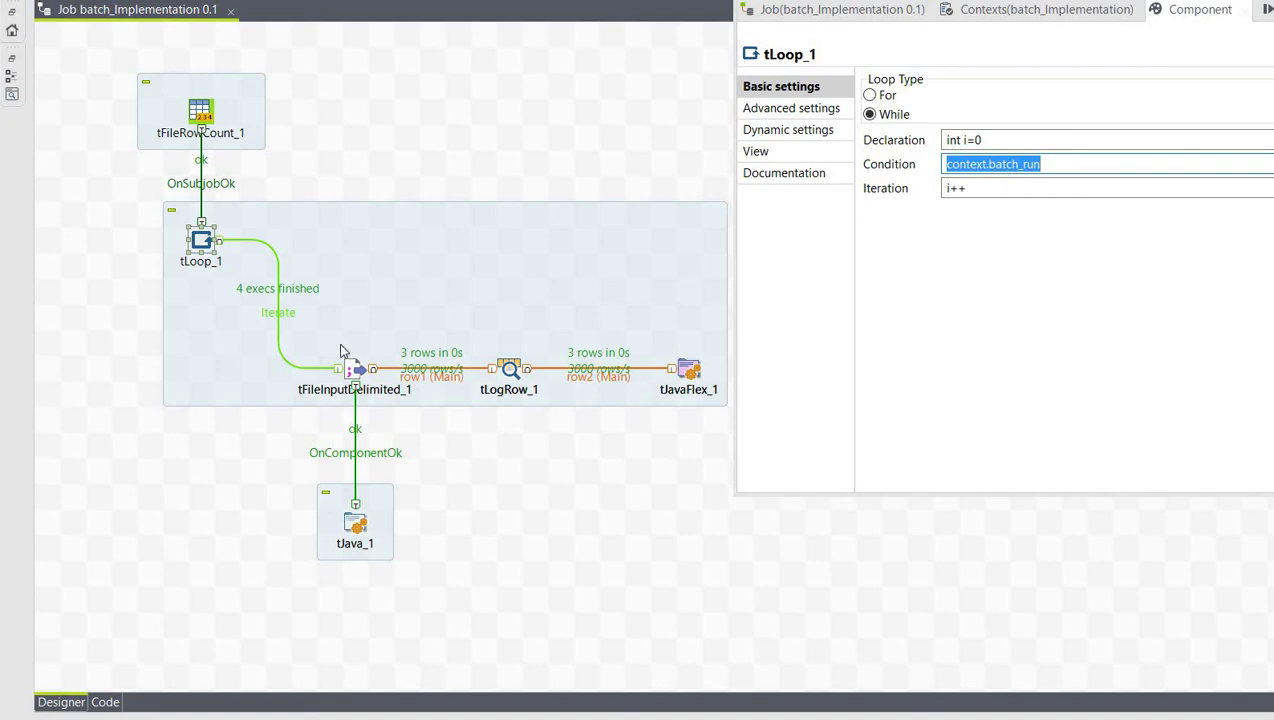
Open tFileInputDelimited_1's settings in an enlarged view and review its file name, row separator and field separator.
{"action": "left_click", "coordinate": [202, 244]}
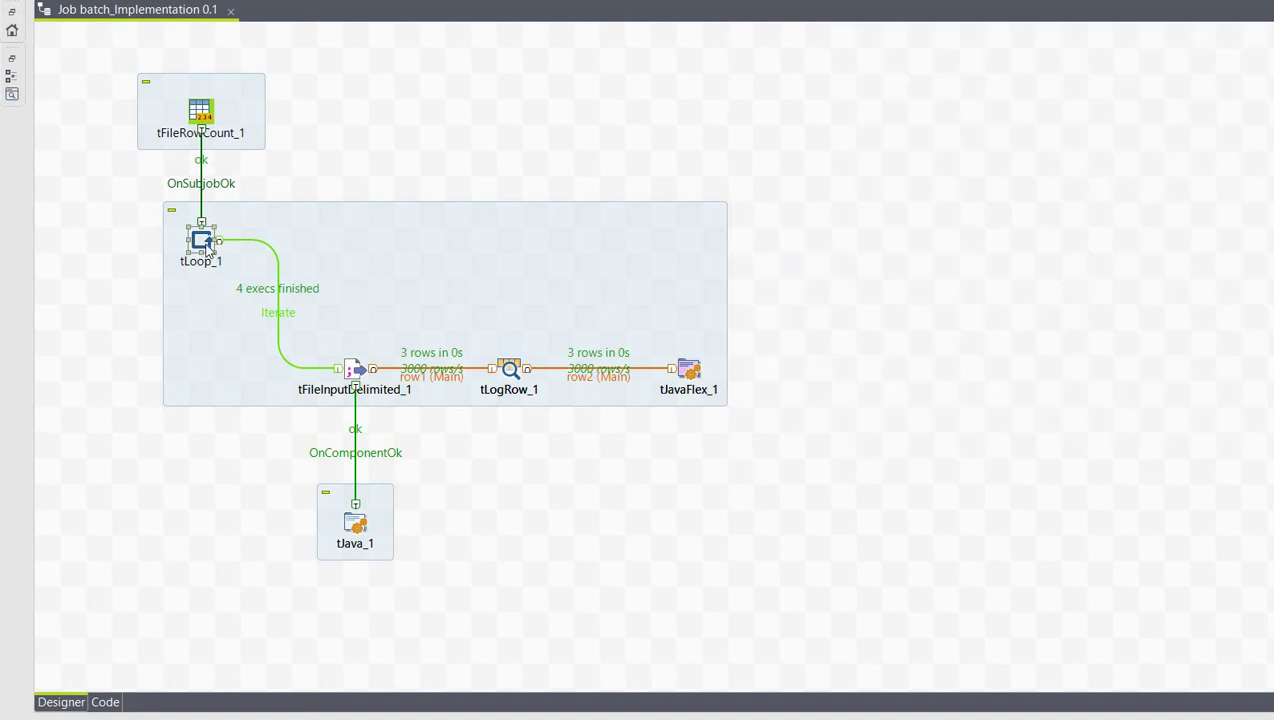
{"action": "left_click", "coordinate": [352, 376]}
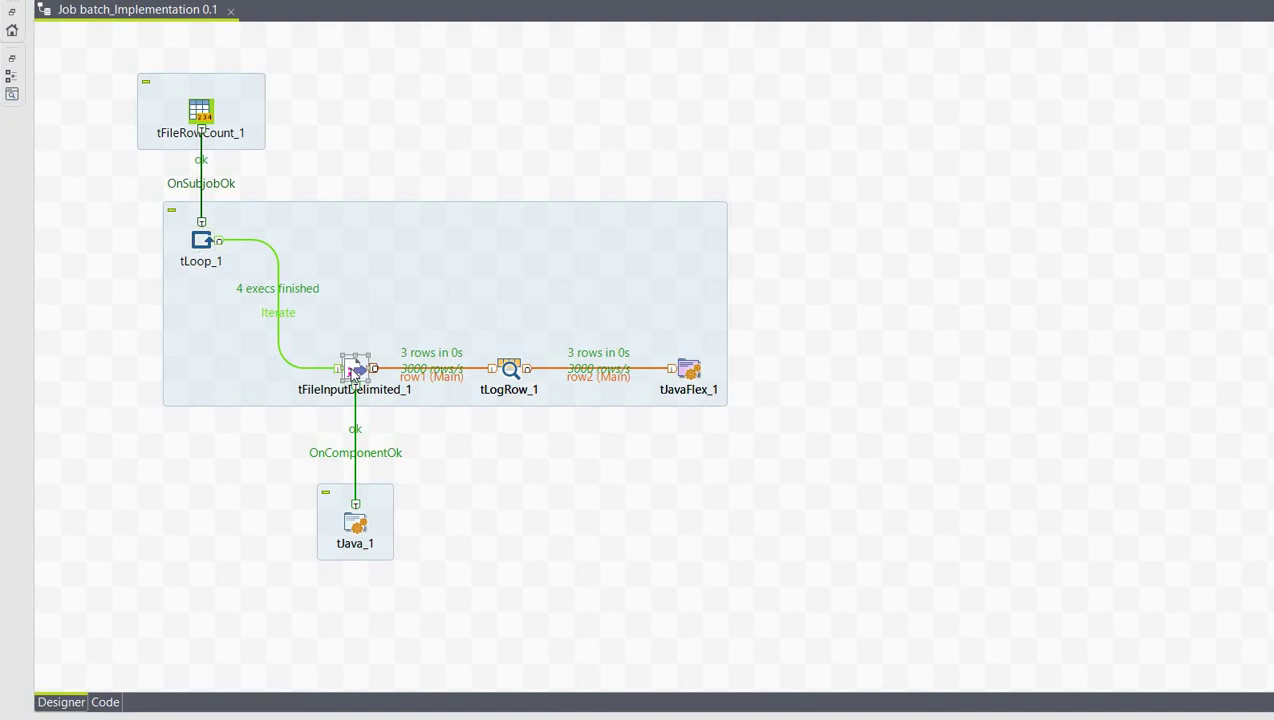
{"action": "double_click", "coordinate": [352, 376]}
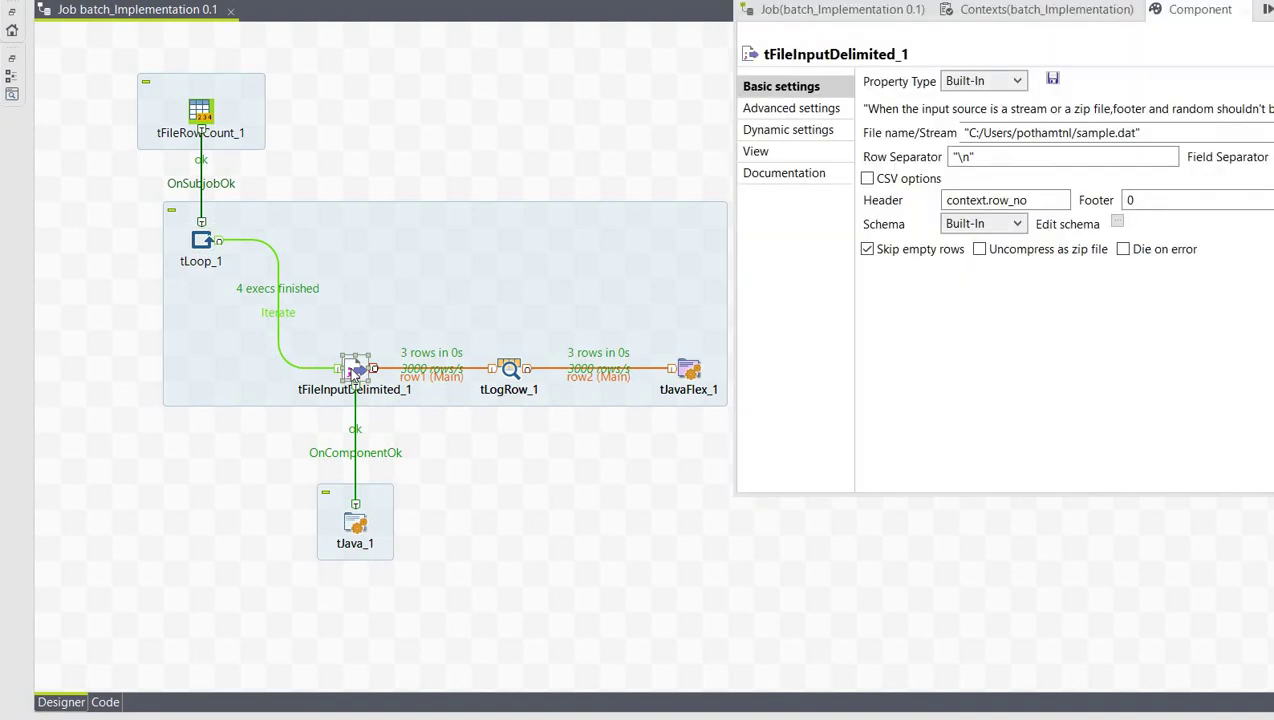
{"action": "double_click", "coordinate": [1187, 12]}
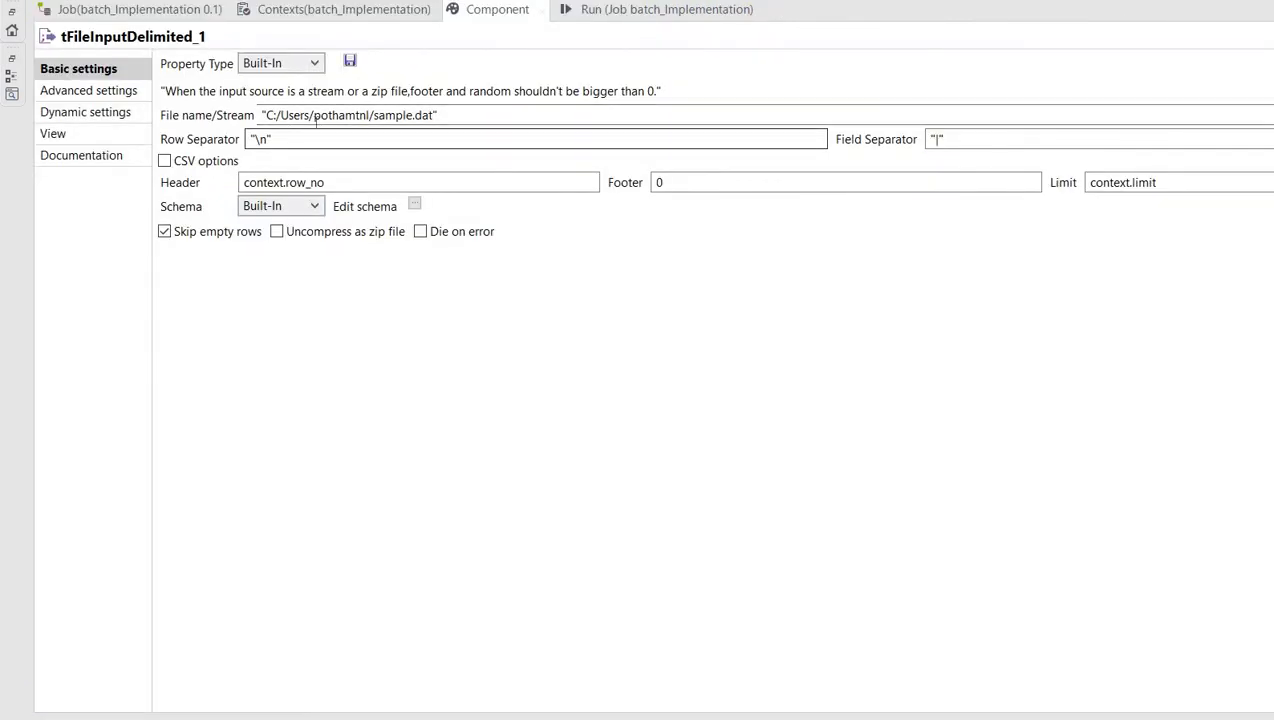
{"action": "triple_click", "coordinate": [427, 116]}
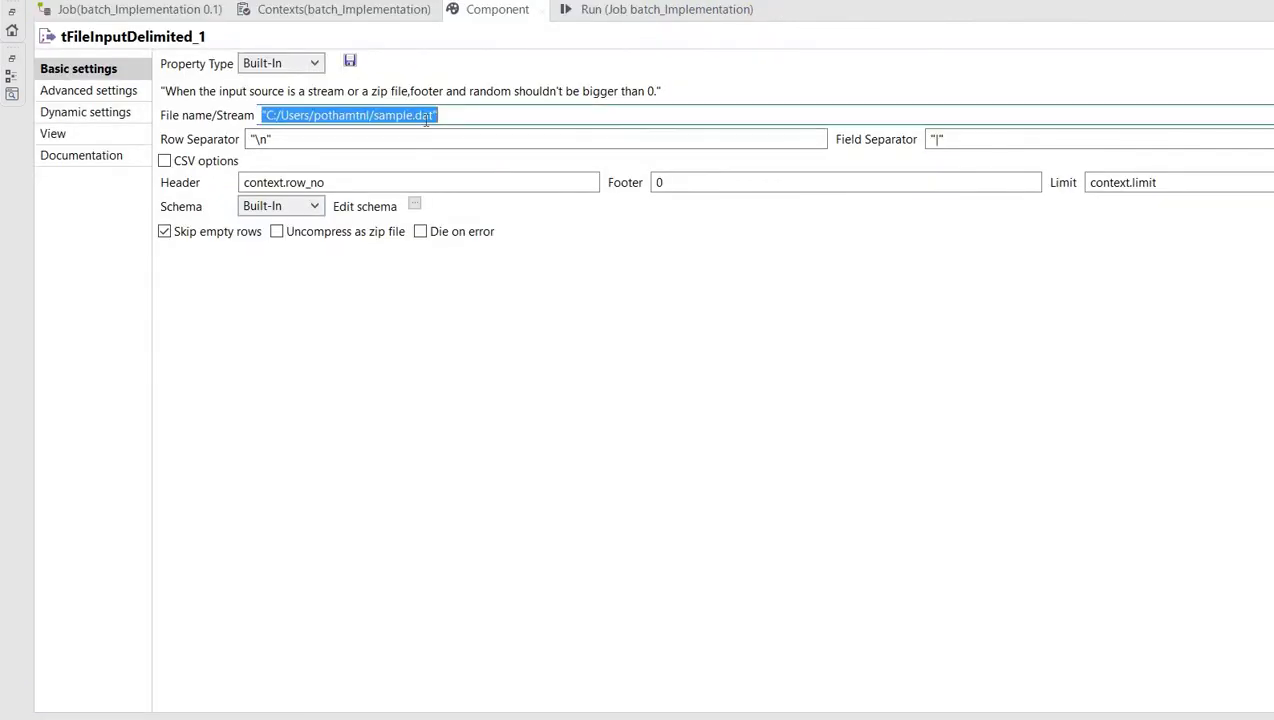
{"action": "triple_click", "coordinate": [300, 138]}
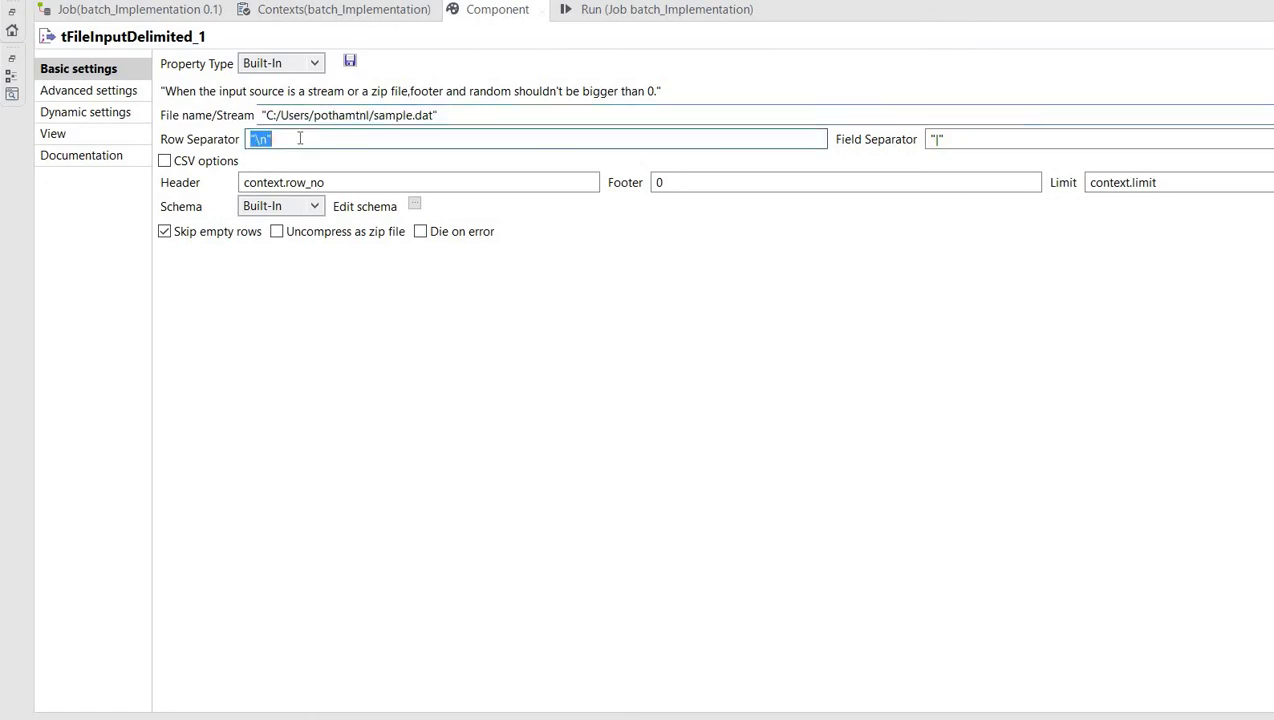
{"action": "triple_click", "coordinate": [938, 139]}
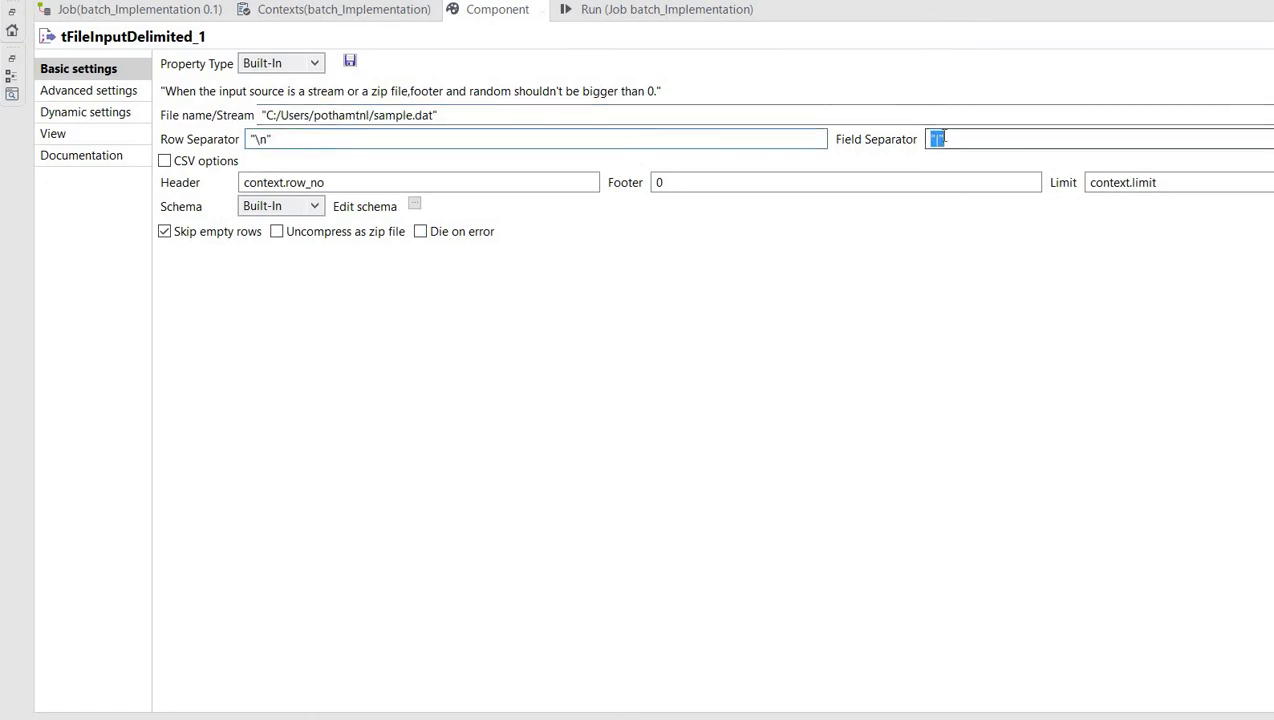
Check the field delimiter in the first row of the sample data file, returning to the tFileInputDelimited_1 settings.
{"action": "left_click", "coordinate": [1146, 717]}
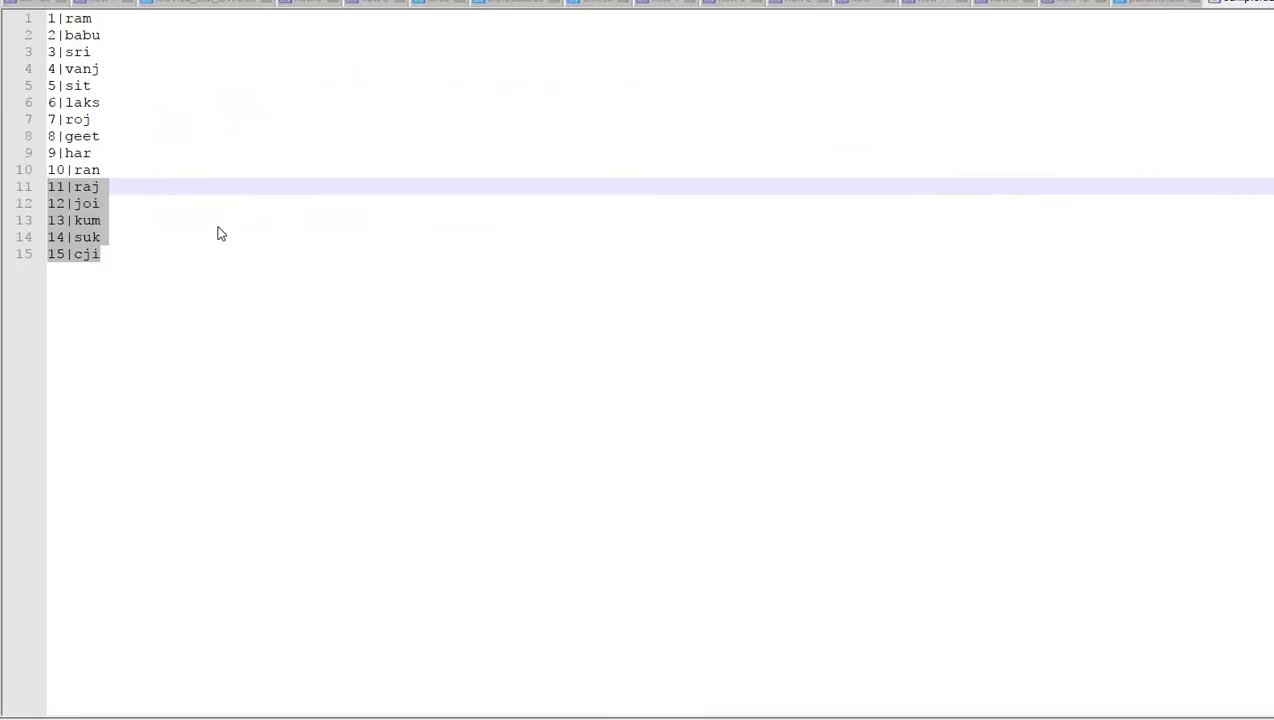
{"action": "left_click", "coordinate": [62, 18]}
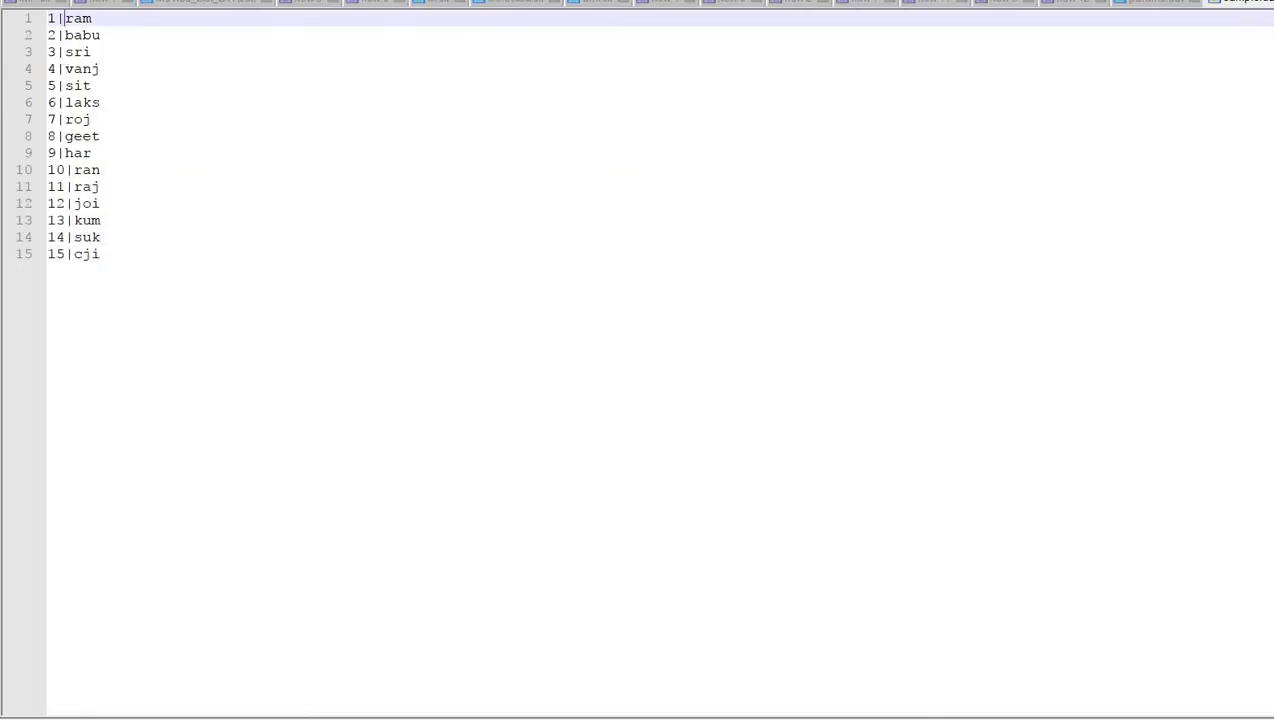
{"action": "left_click", "coordinate": [560, 717]}
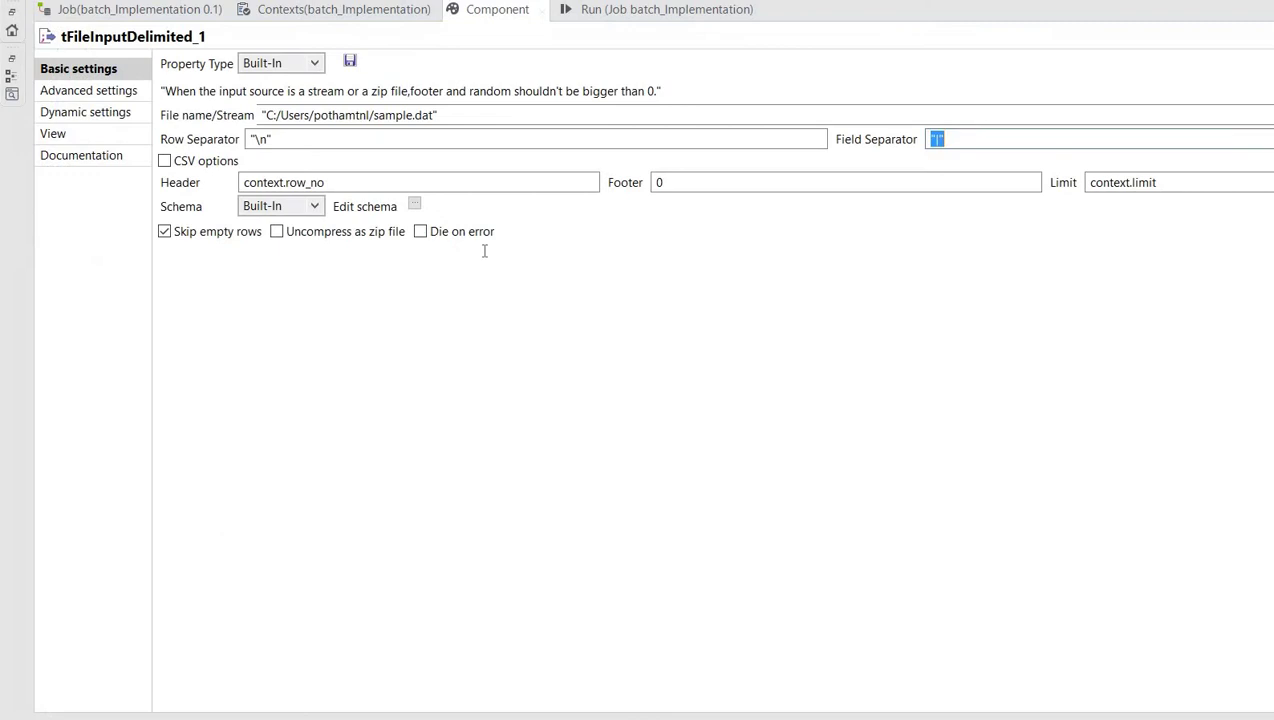
Review the Header and Limit values of tFileInputDelimited_1, context.row_no and context.limit.
{"action": "left_click", "coordinate": [265, 183]}
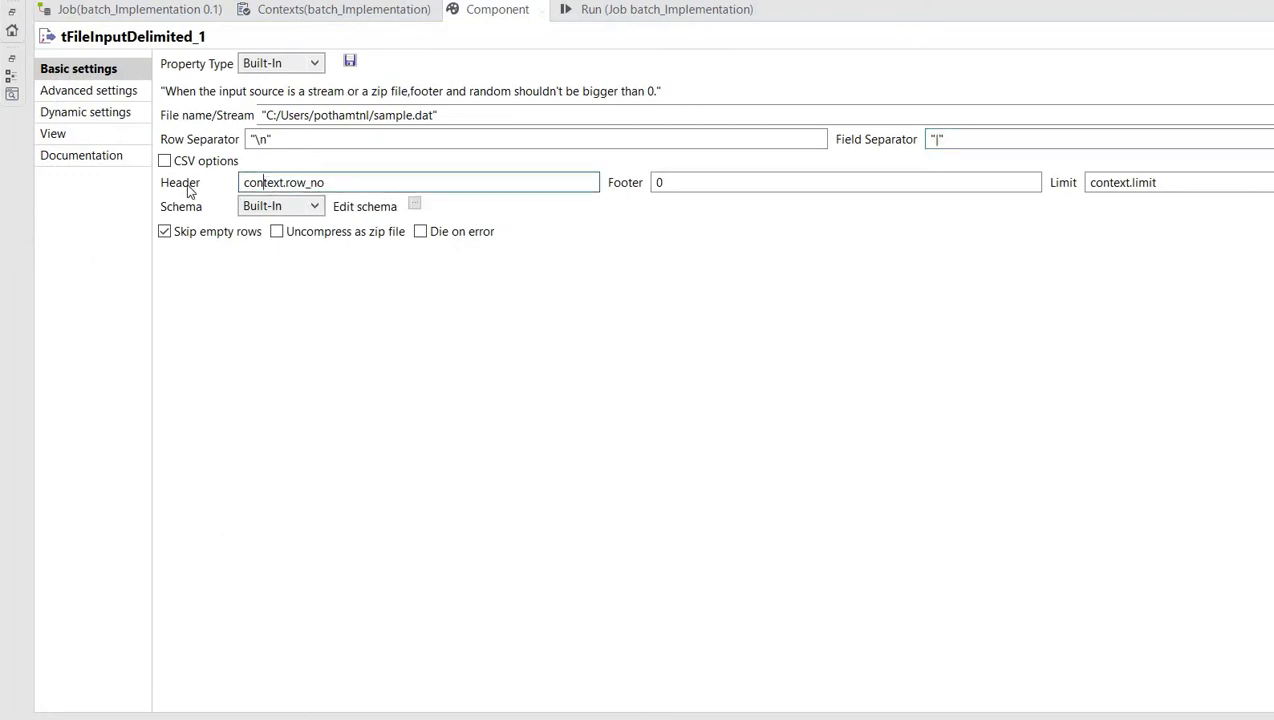
{"action": "double_click", "coordinate": [297, 183]}
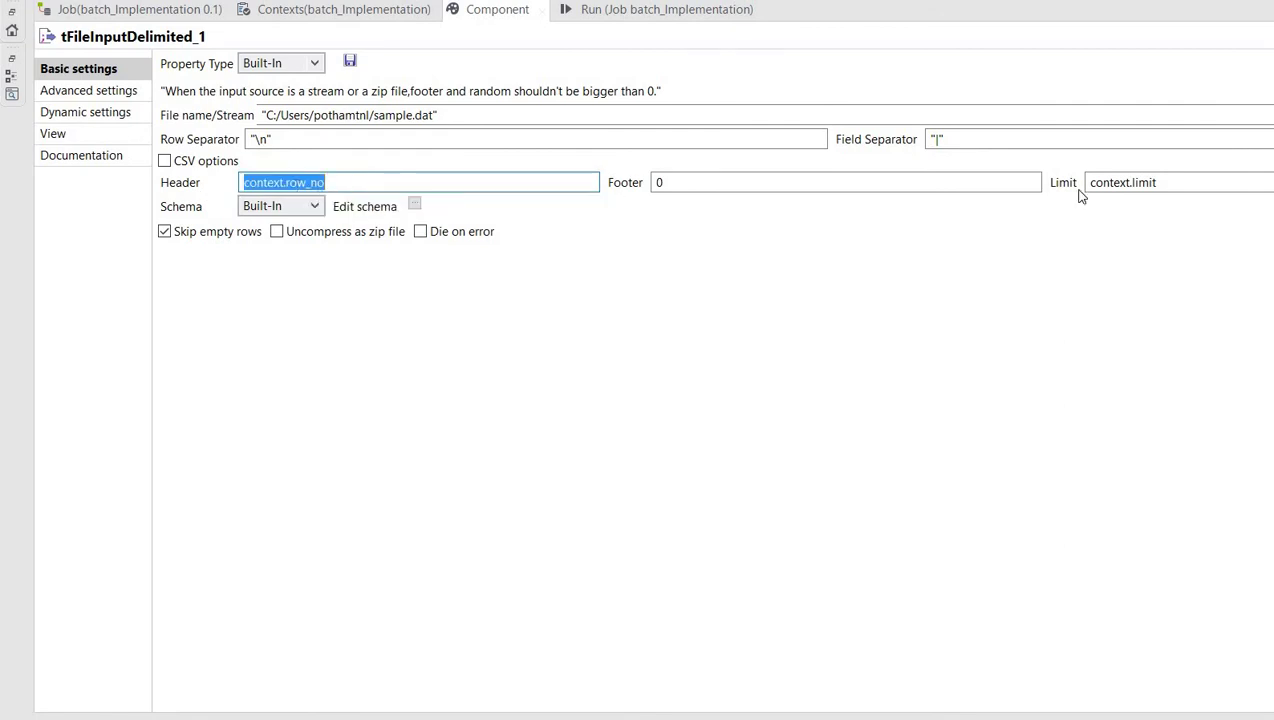
{"action": "double_click", "coordinate": [1122, 184]}
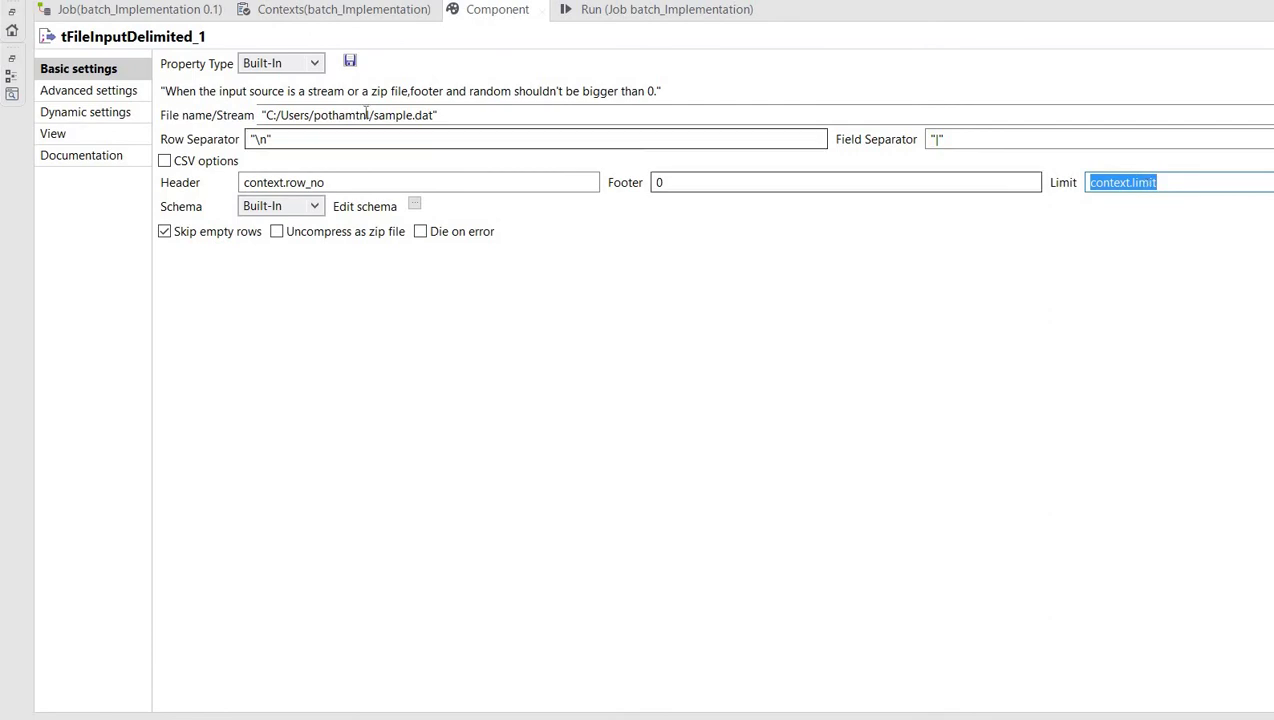
{"action": "double_click", "coordinate": [301, 182]}
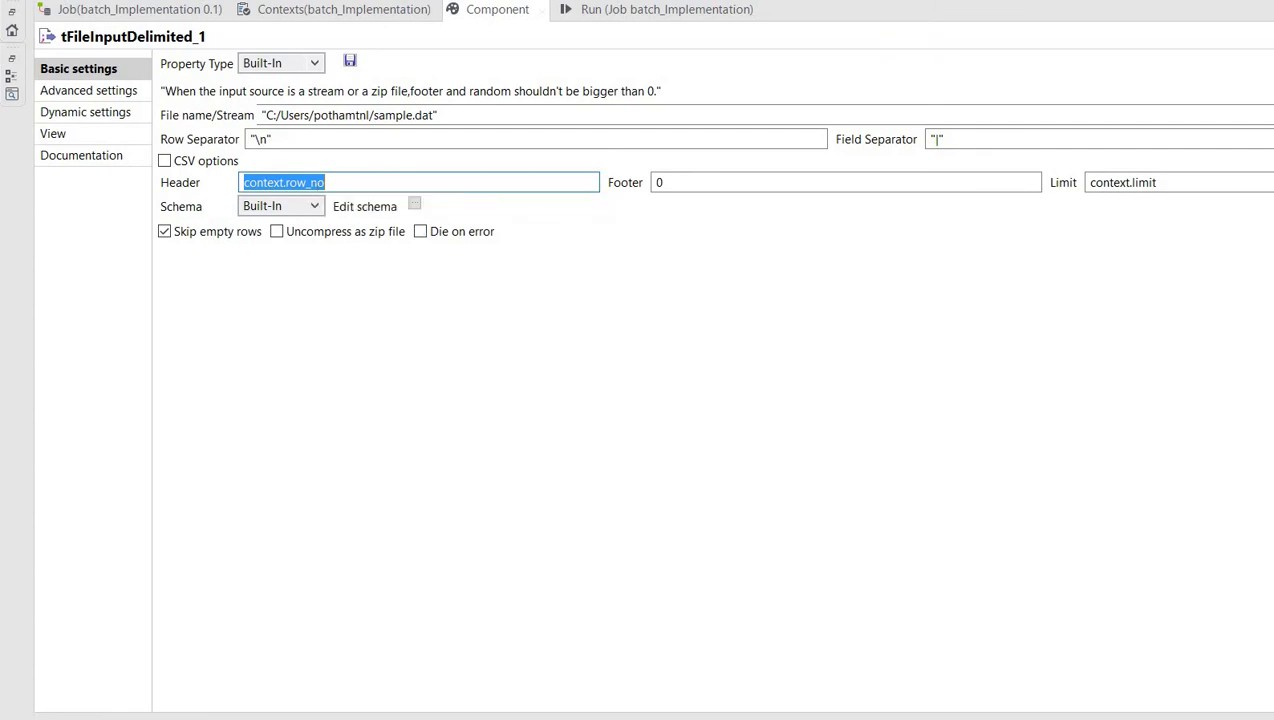
Examine rows 3 and 7 of the sample data file as batch boundaries, returning to the tFileInputDelimited_1 settings.
{"action": "left_click", "coordinate": [1012, 714]}
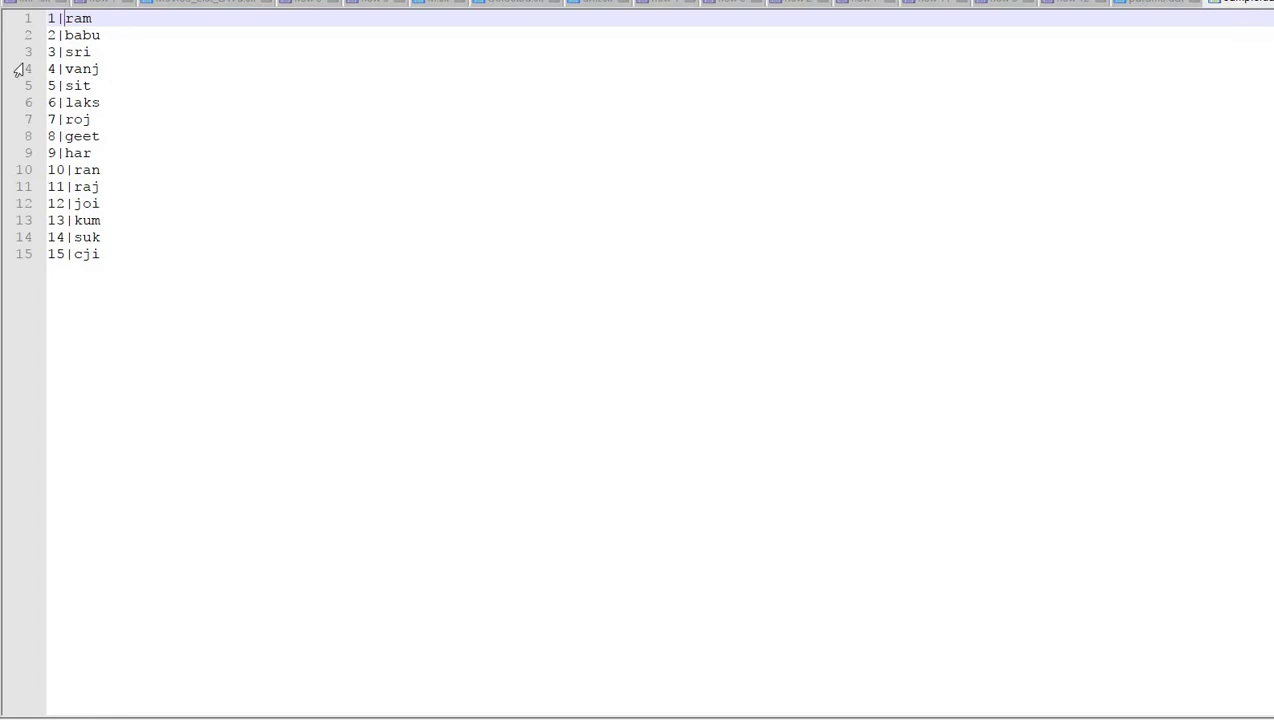
{"action": "double_click", "coordinate": [91, 54]}
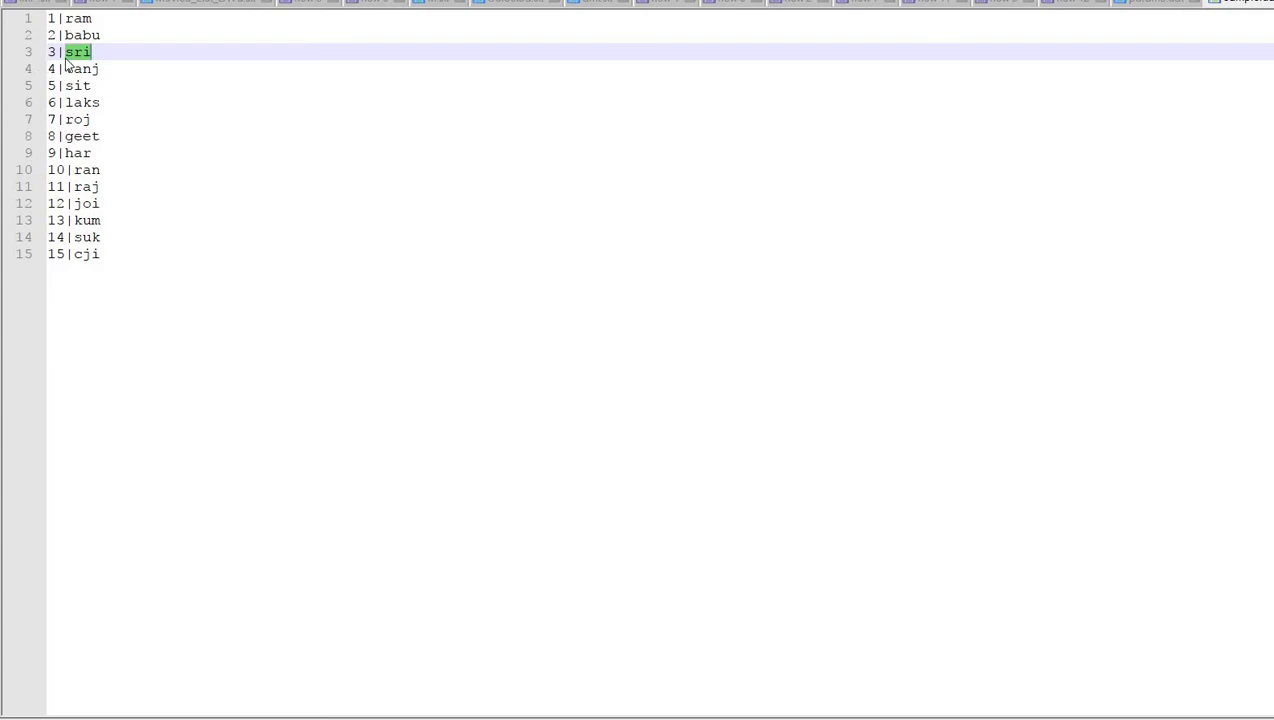
{"action": "double_click", "coordinate": [84, 120]}
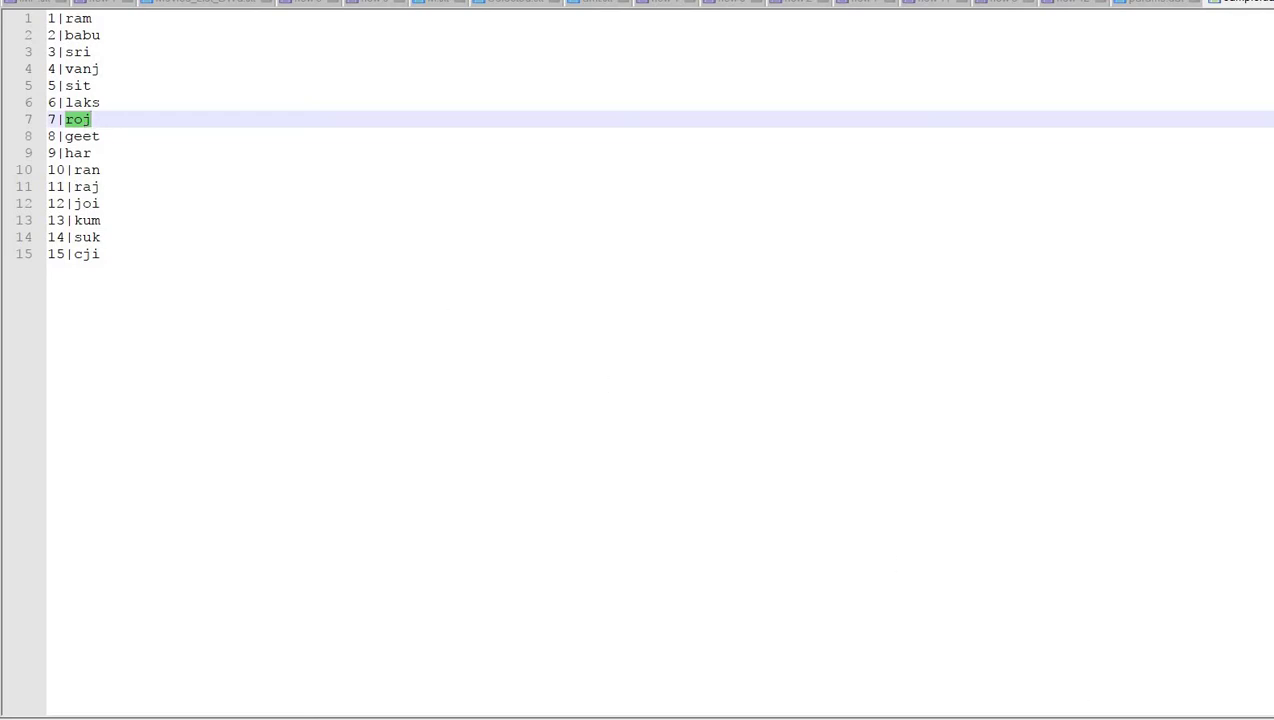
{"action": "left_click", "coordinate": [1013, 718]}
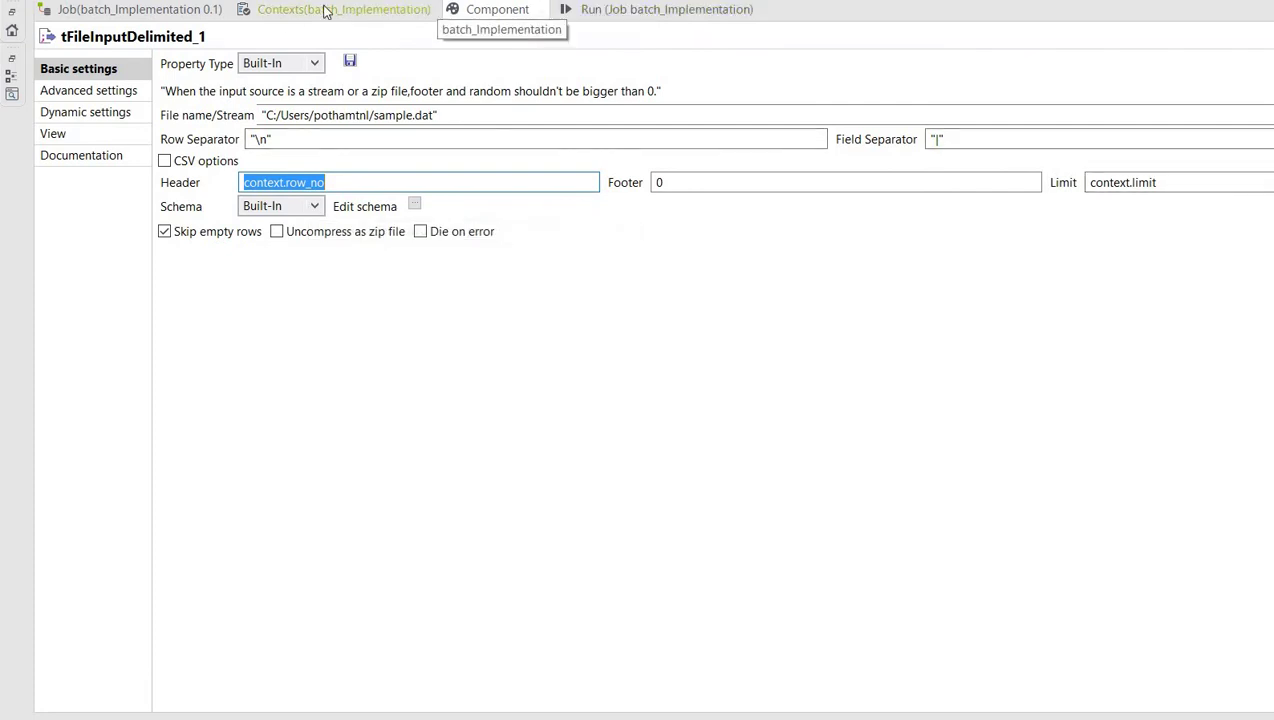
Show the batch_Implementation job design in an enlarged view and select tLogRow_1.
{"action": "double_click", "coordinate": [110, 9]}
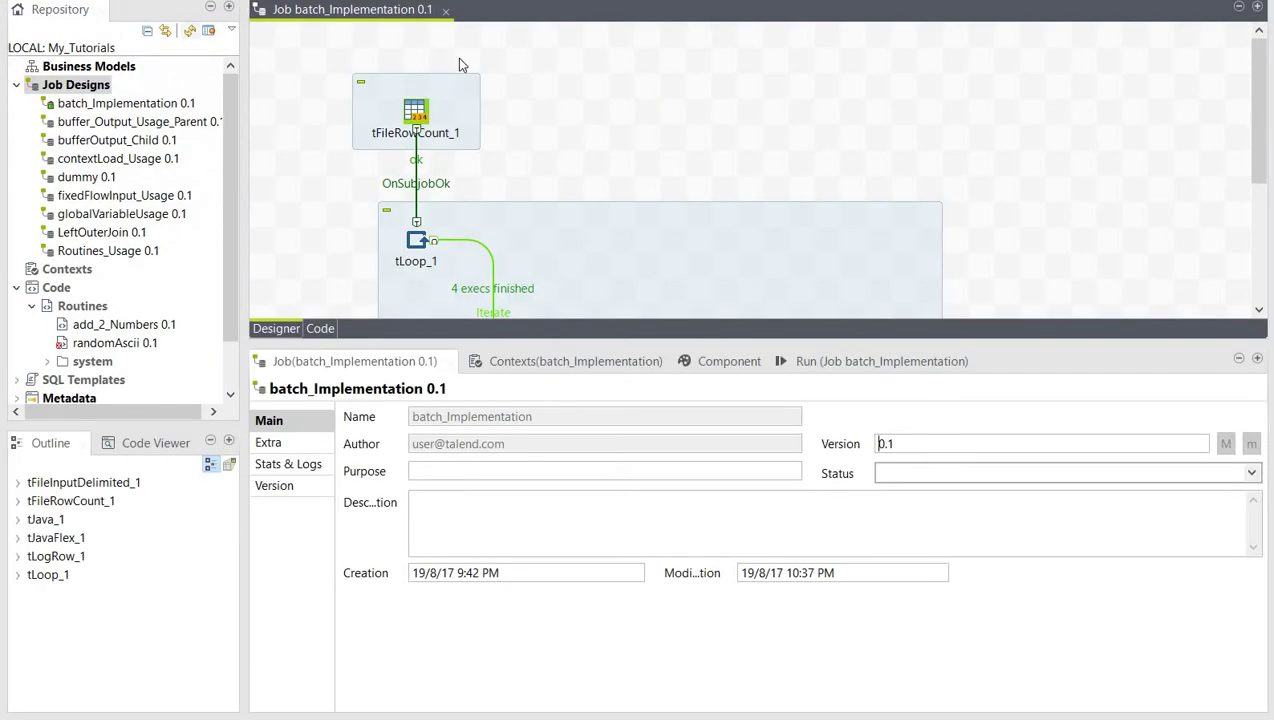
{"action": "double_click", "coordinate": [380, 10]}
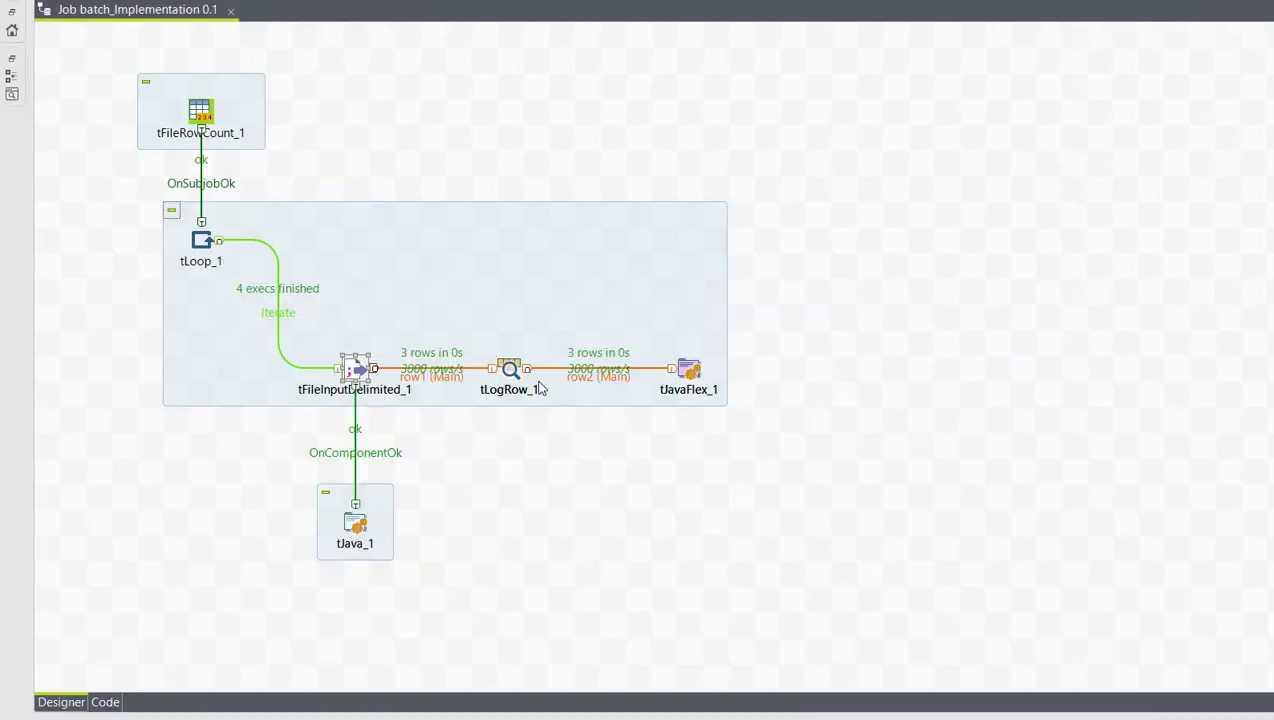
{"action": "left_click", "coordinate": [507, 374]}
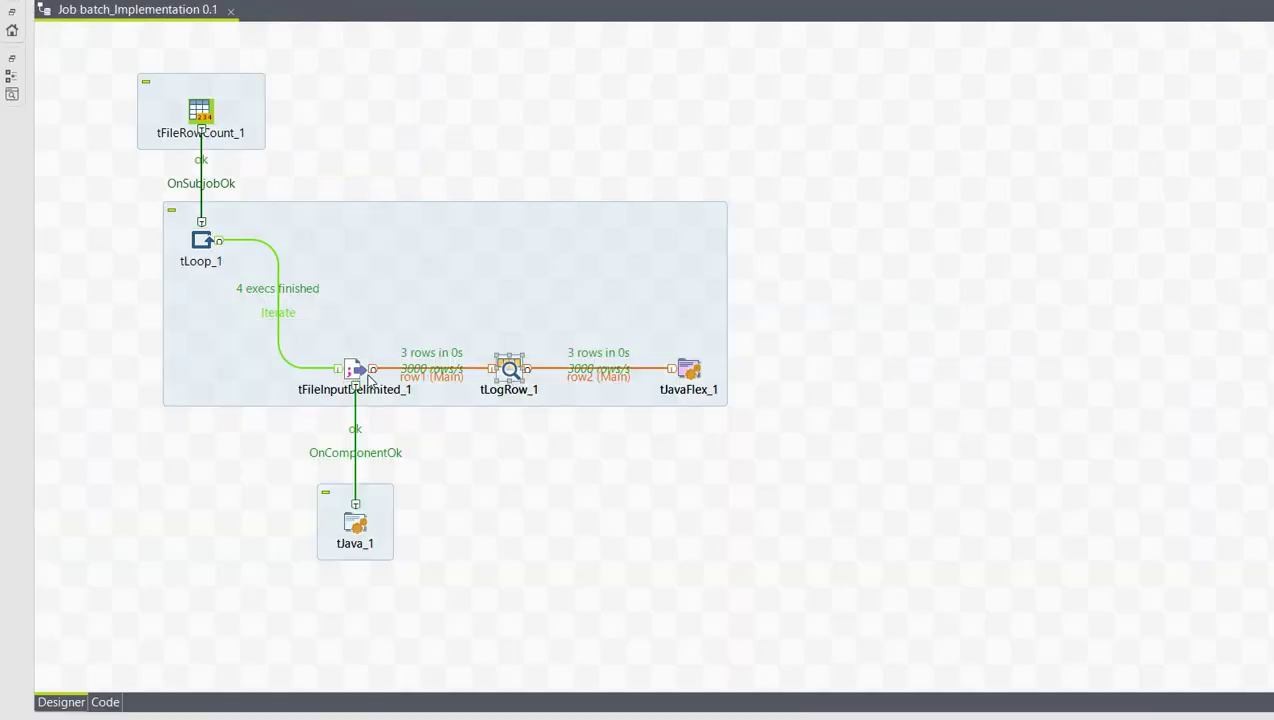
Open tJavaFlex_1's settings in an enlarged view and review the start code that prints context.temp_no with "Batch Started".
{"action": "left_click", "coordinate": [685, 372]}
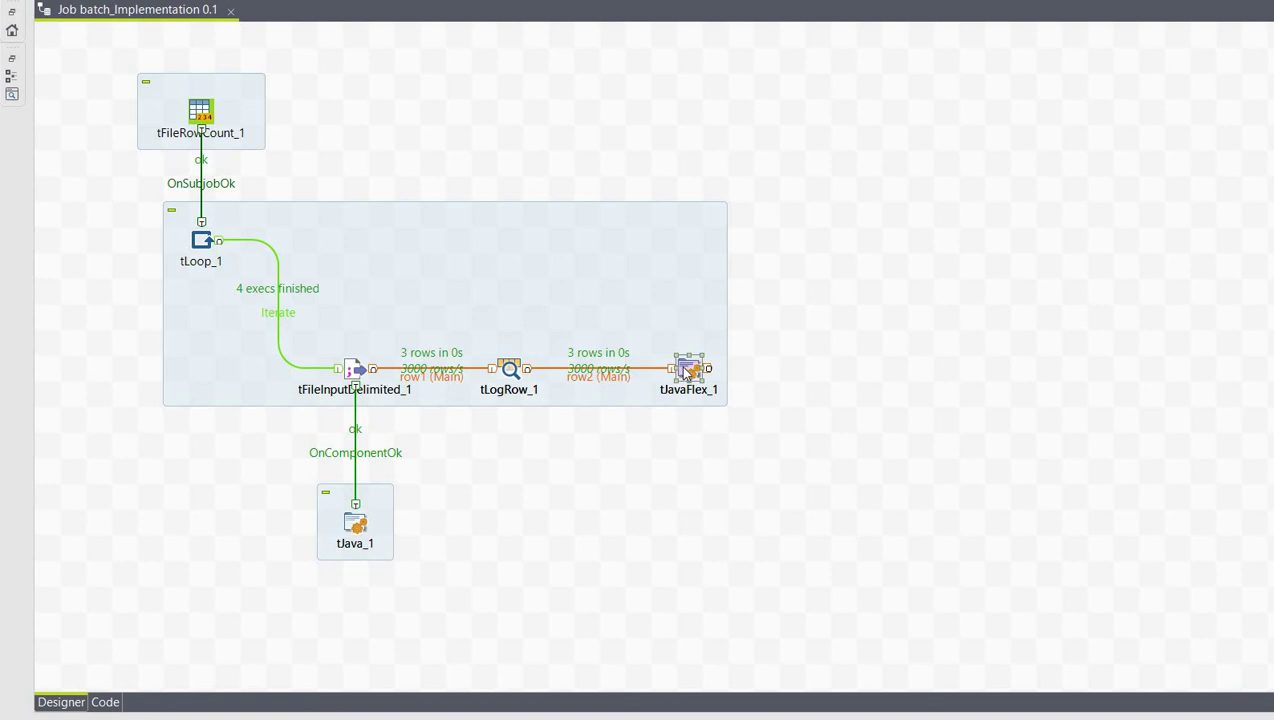
{"action": "double_click", "coordinate": [687, 372]}
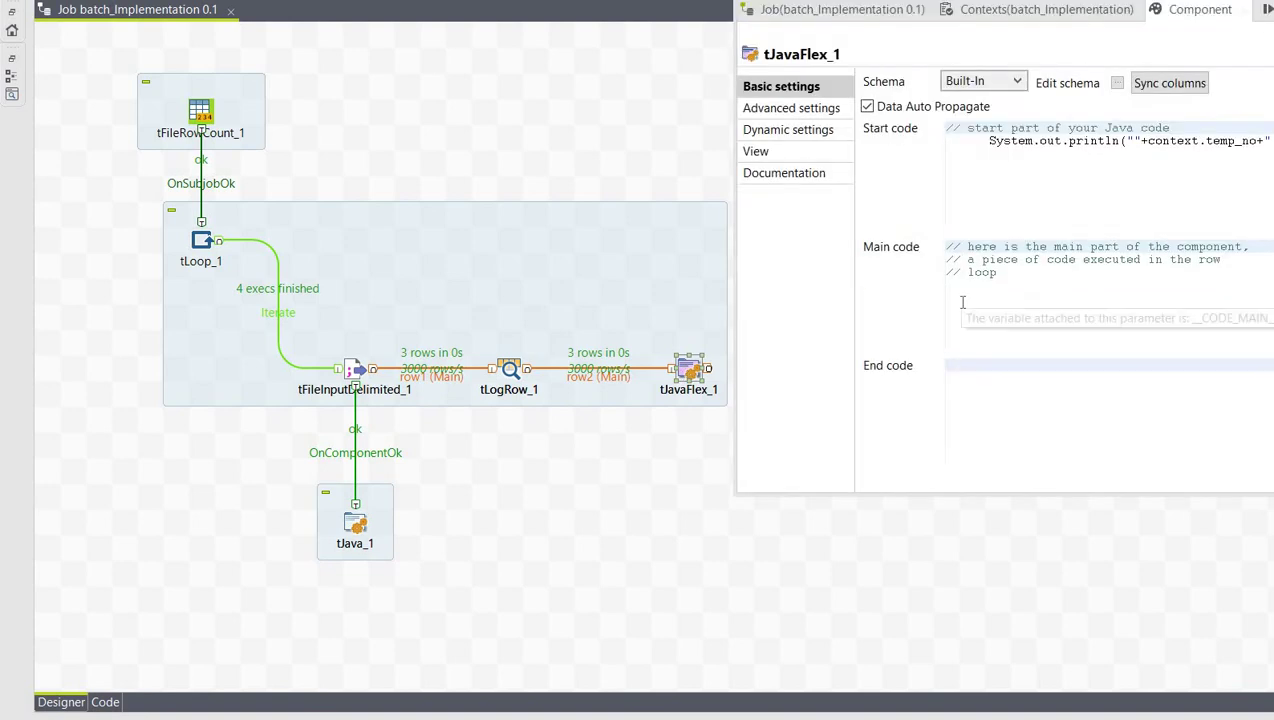
{"action": "left_click", "coordinate": [1134, 140]}
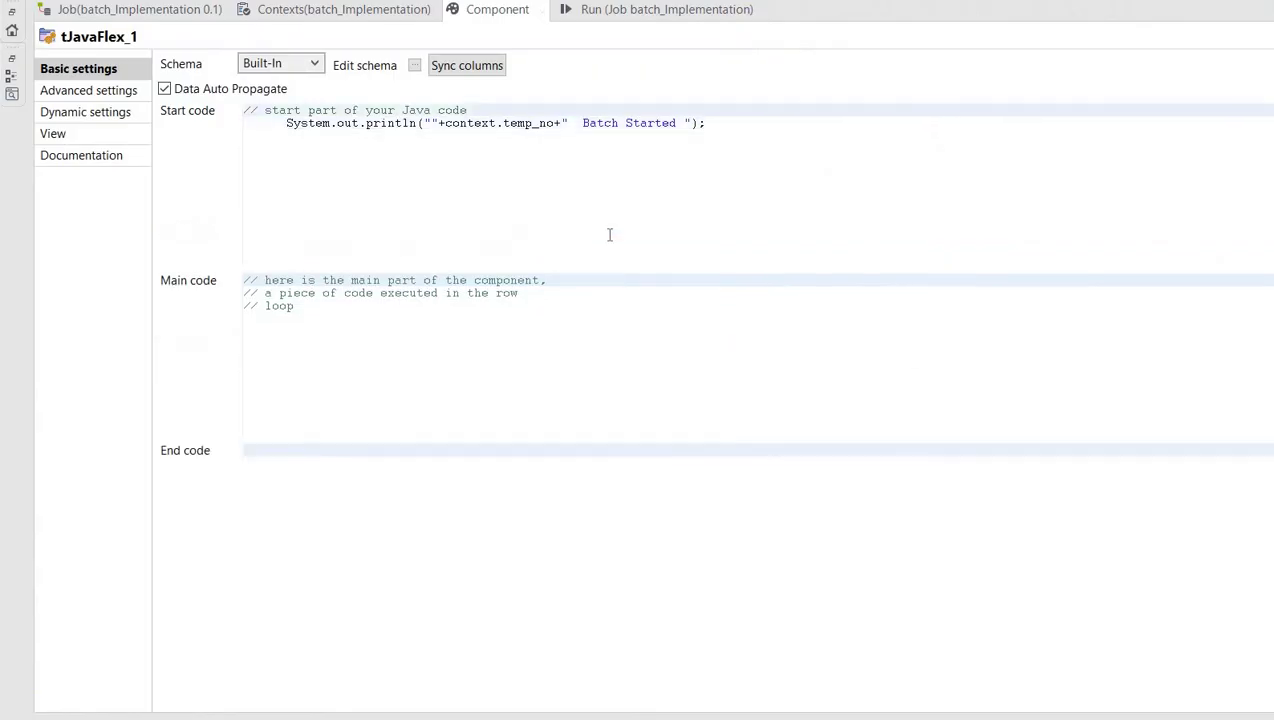
{"action": "double_click", "coordinate": [518, 122]}
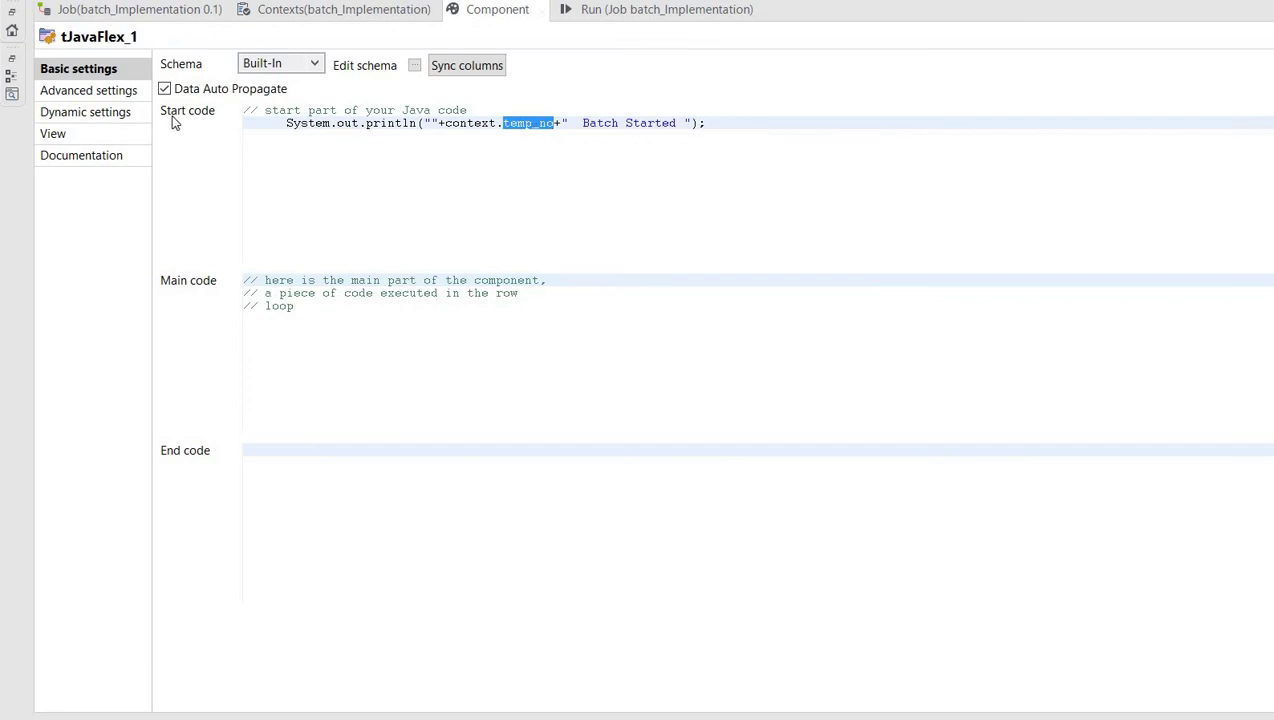
{"action": "left_click", "coordinate": [366, 112]}
{"action": "double_click", "coordinate": [363, 122]}
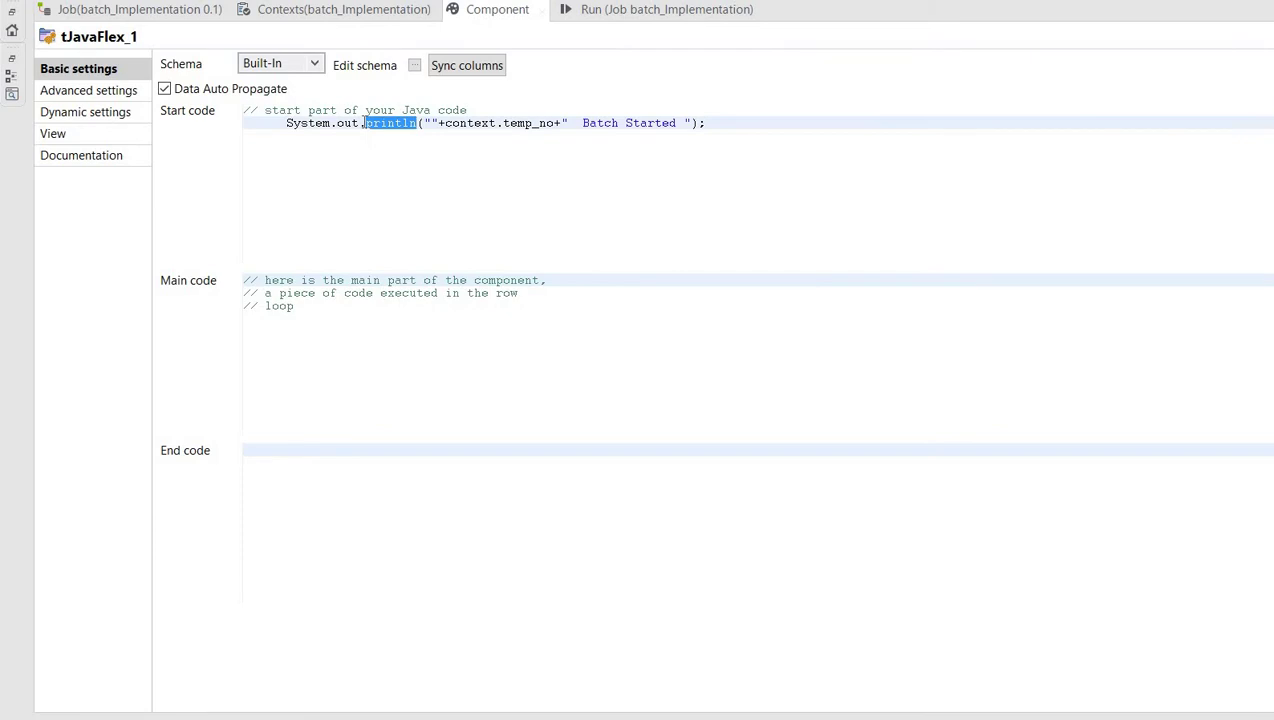
Return to the enlarged job design and trace the flow from tFileInputDelimited_1 to tJavaFlex_1.
{"action": "left_click", "coordinate": [134, 12]}
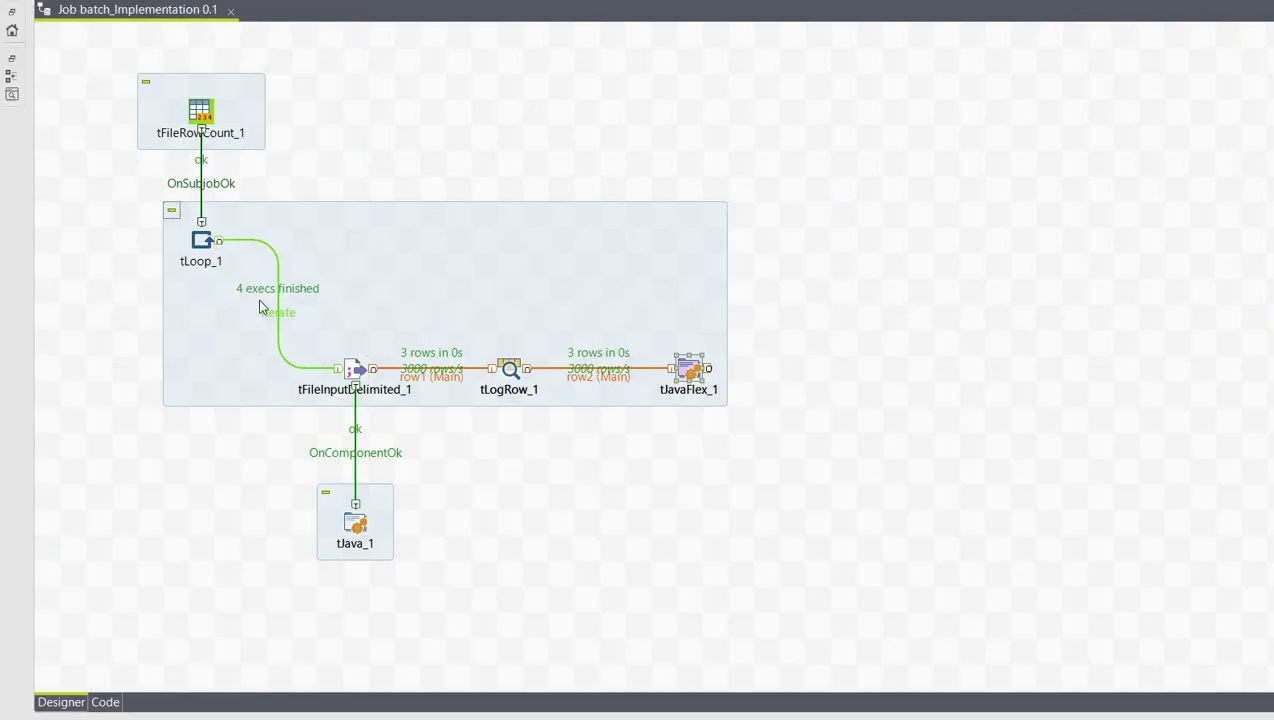
{"action": "double_click", "coordinate": [353, 372]}
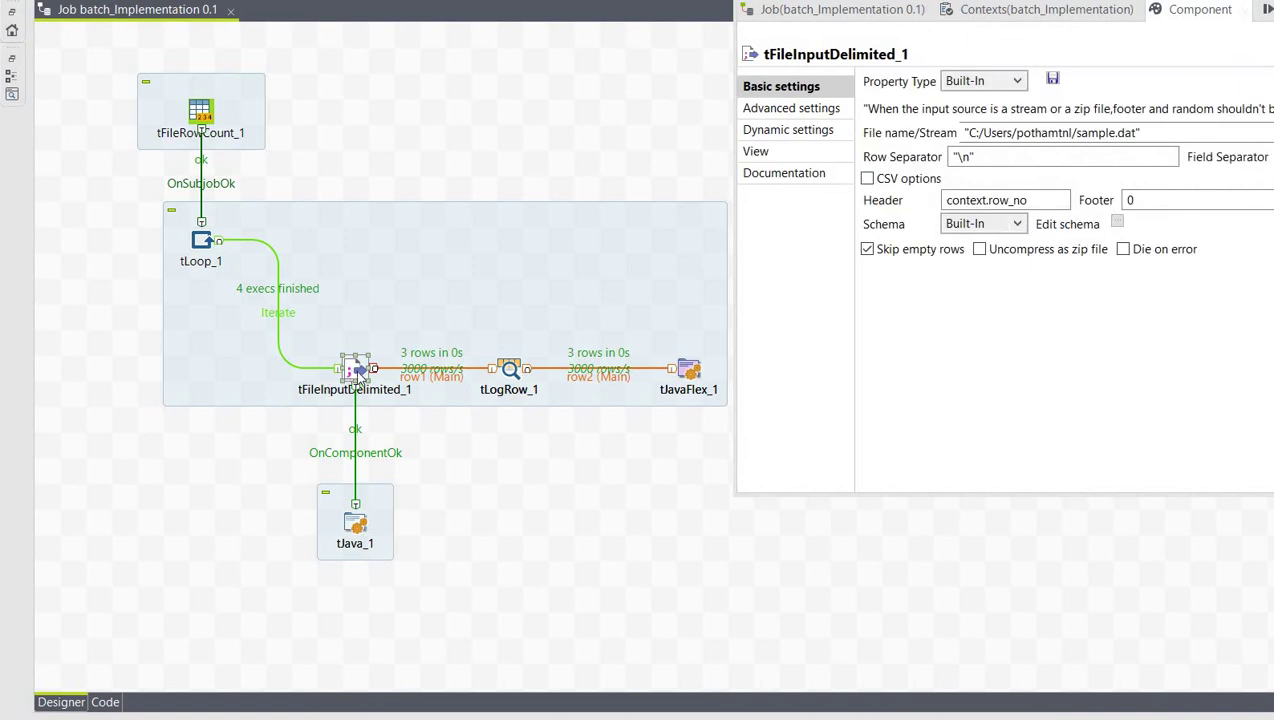
{"action": "left_click", "coordinate": [500, 134]}
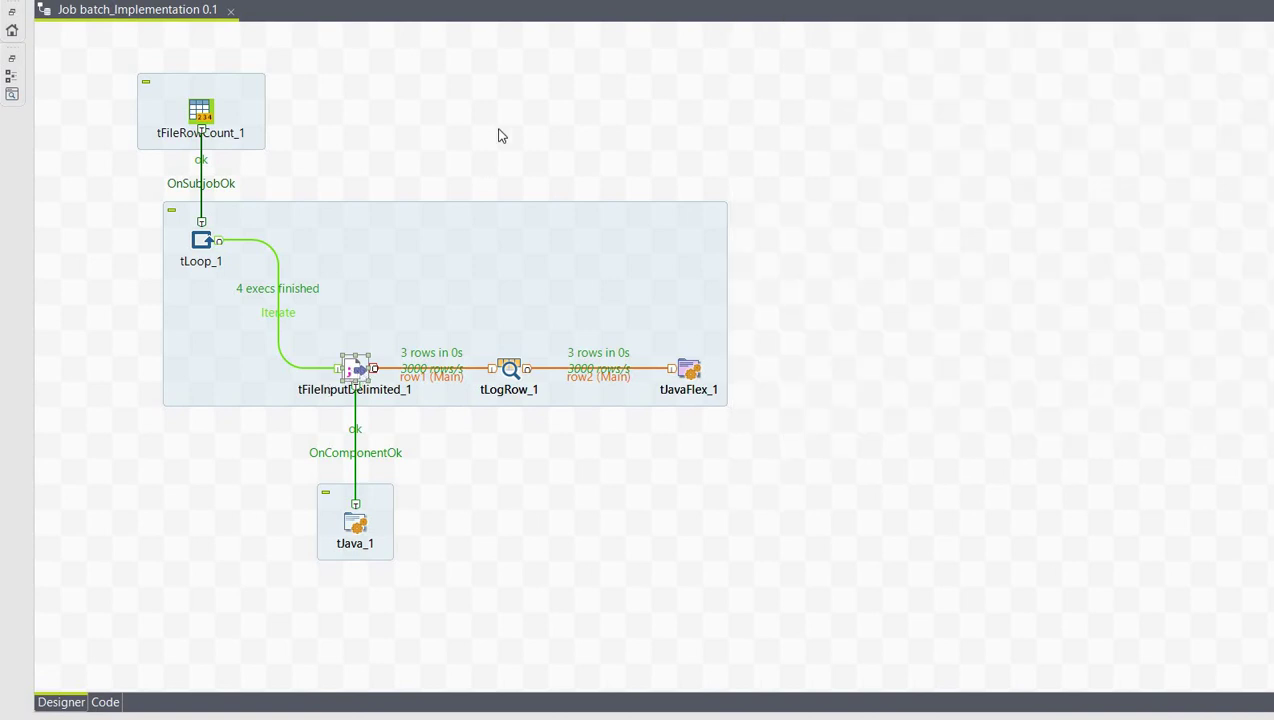
{"action": "left_click", "coordinate": [688, 385]}
Open tJava_1's code in an enlarged view and review the line that prints the "Batch Ended" message.
{"action": "double_click", "coordinate": [356, 520]}
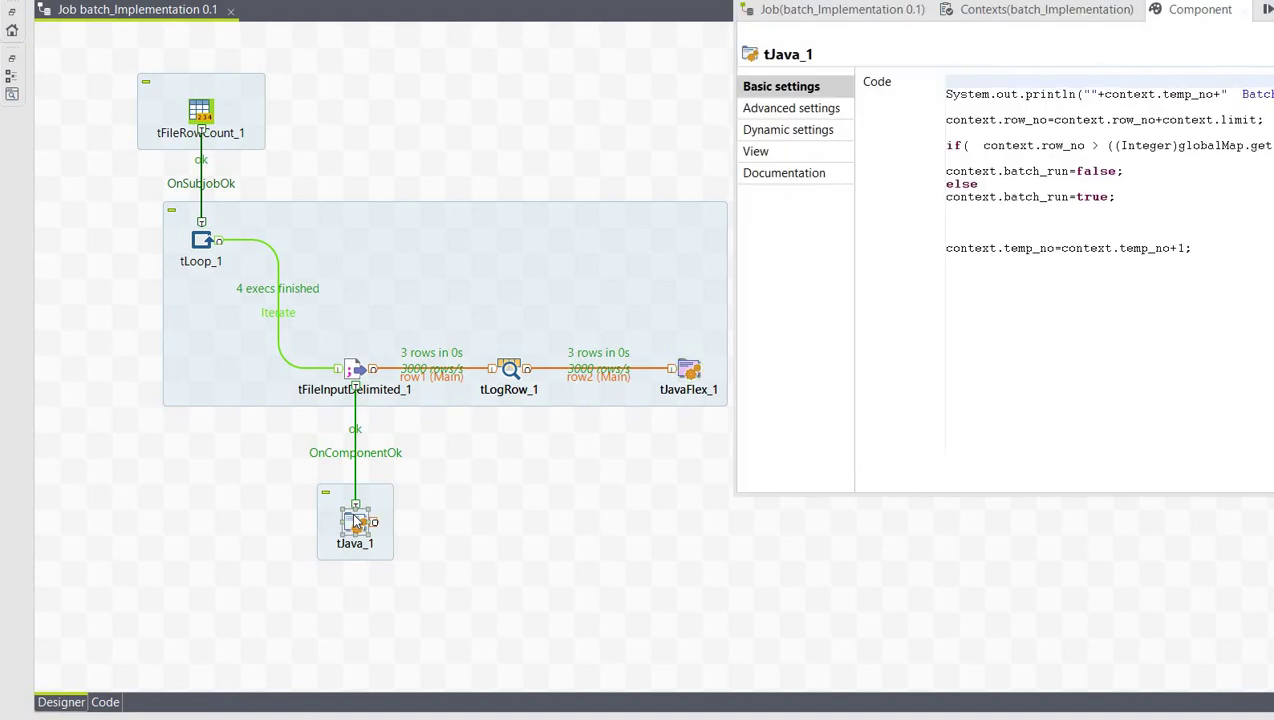
{"action": "double_click", "coordinate": [1197, 14]}
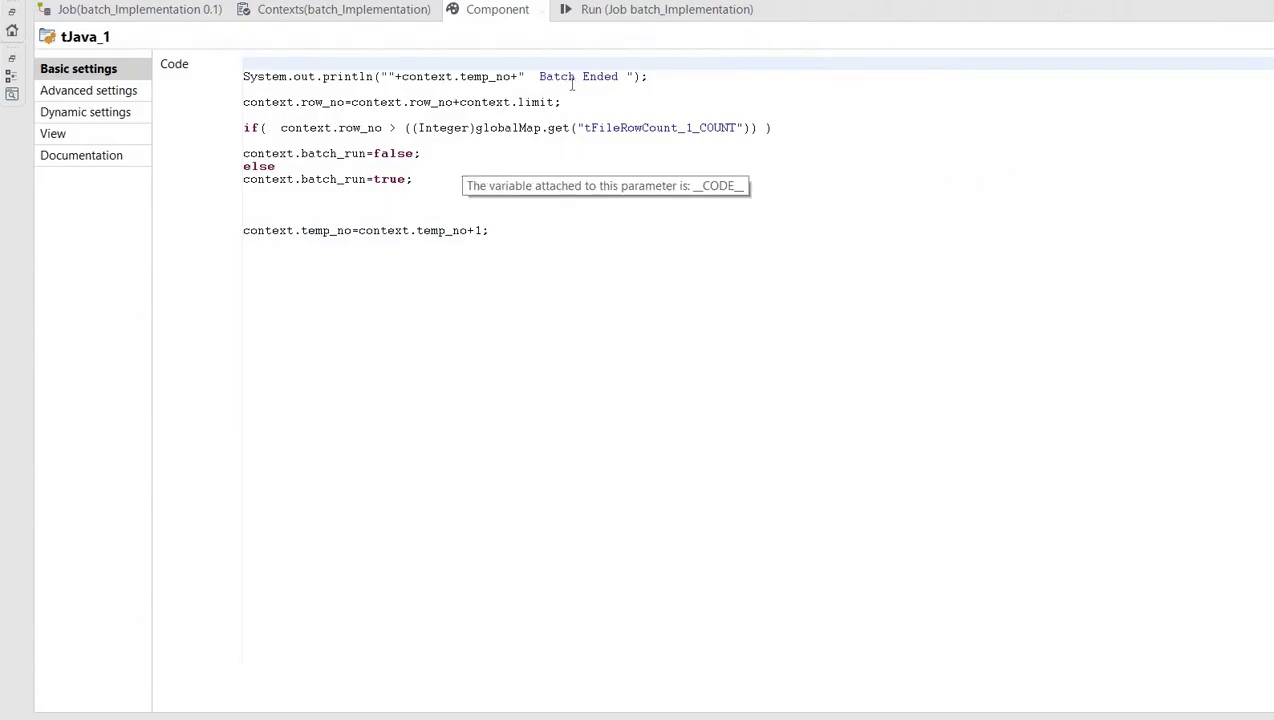
{"action": "double_click", "coordinate": [570, 77]}
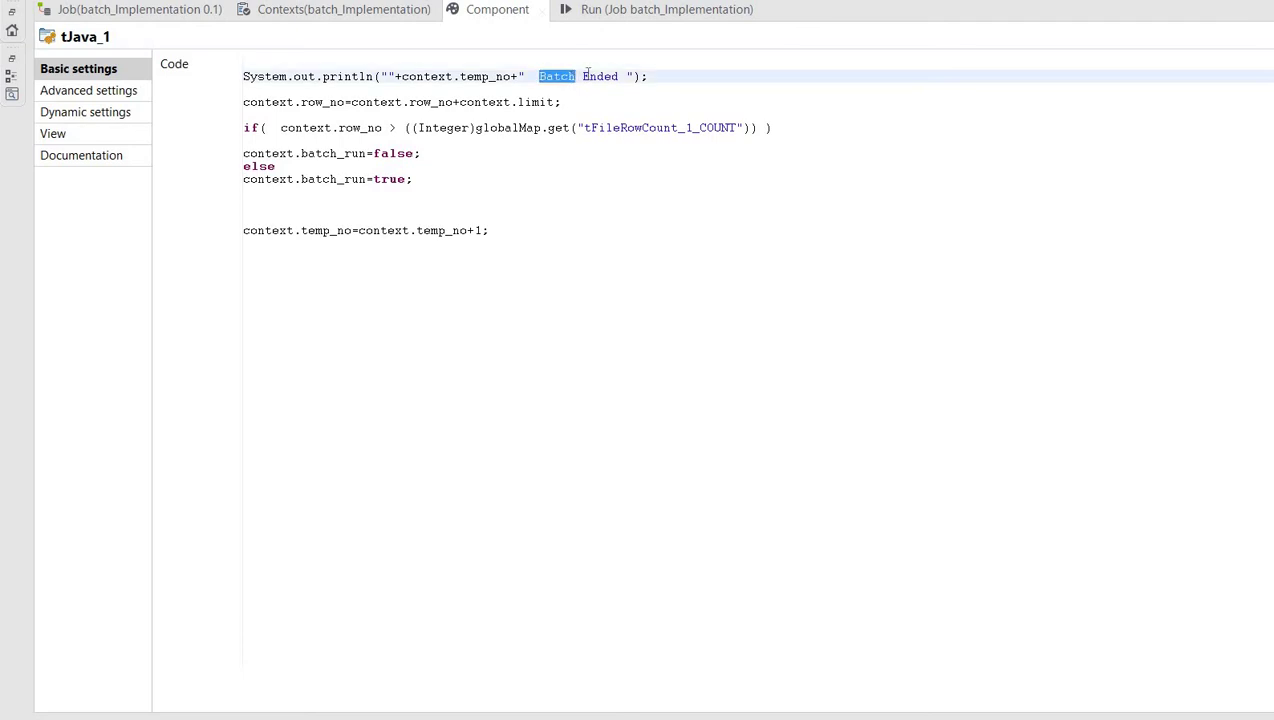
{"action": "left_click", "coordinate": [586, 76]}
{"action": "double_click", "coordinate": [587, 76]}
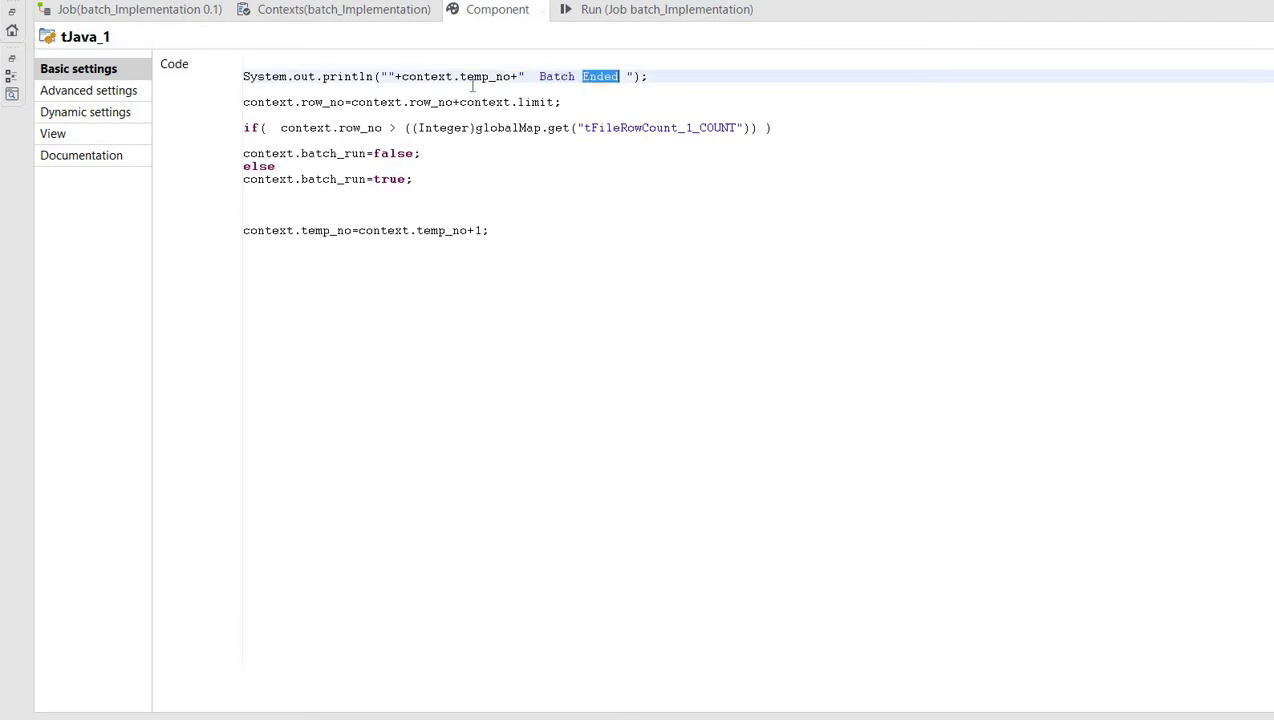
Examine the line in tJava_1's code that increases context.row_no by context.limit.
{"action": "double_click", "coordinate": [277, 103]}
{"action": "double_click", "coordinate": [322, 102]}
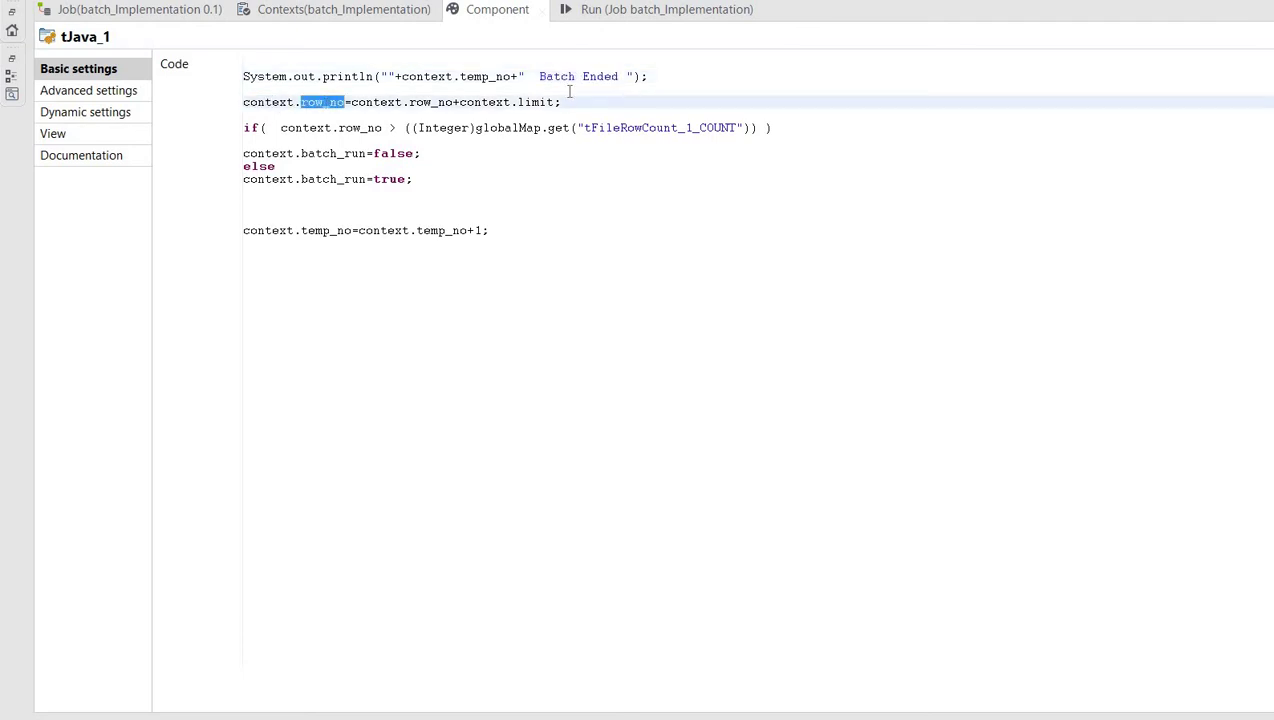
{"action": "double_click", "coordinate": [536, 102]}
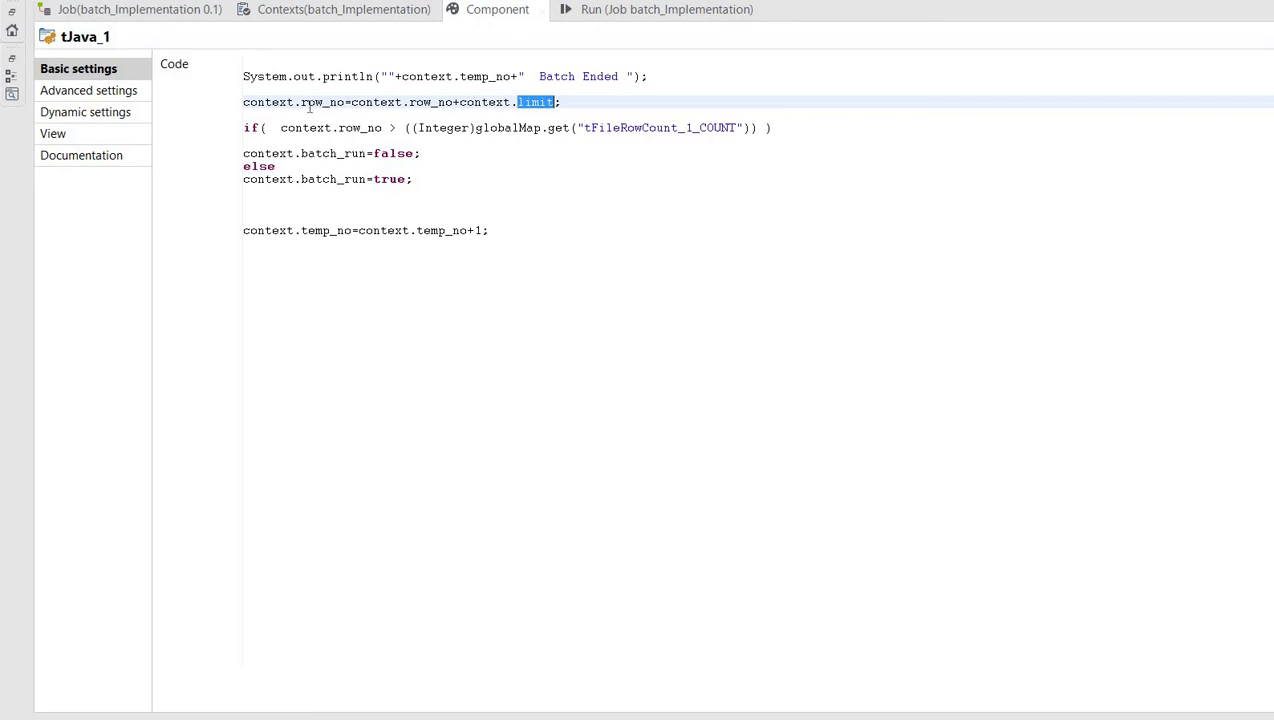
{"action": "double_click", "coordinate": [310, 104]}
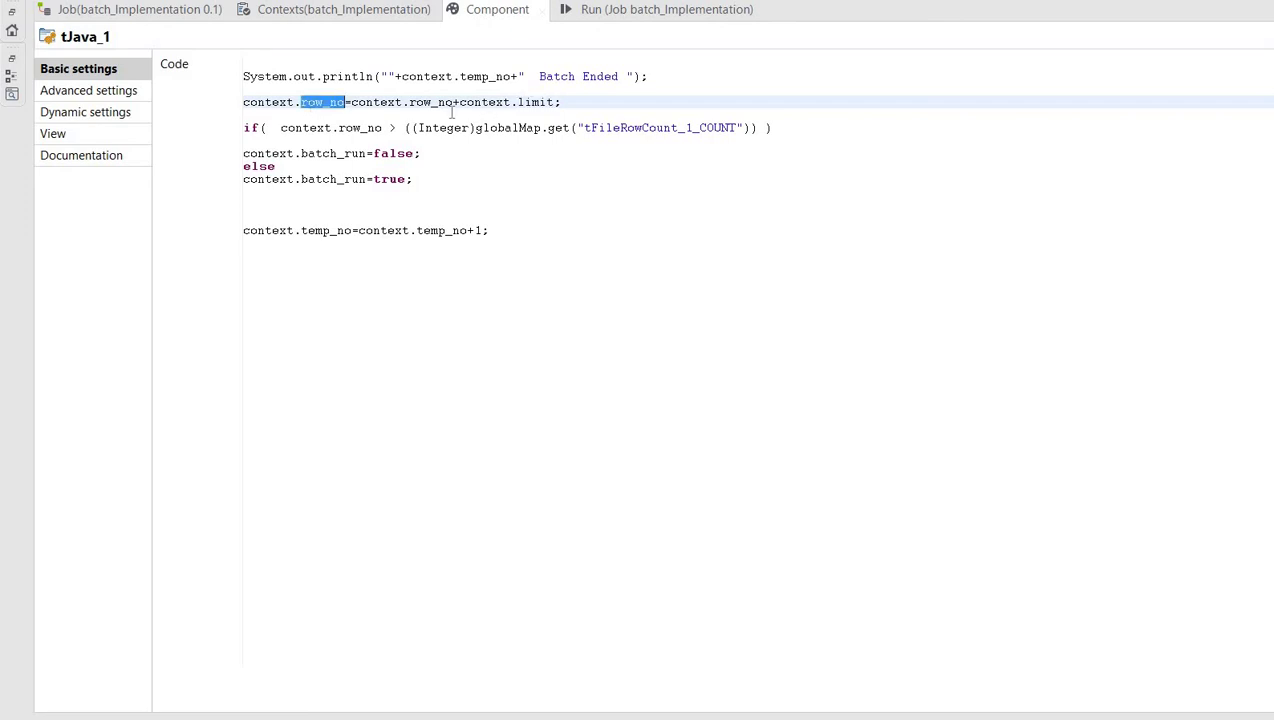
Examine the if condition in tJava_1's code that compares context.row_no with the tFileRowCount_1_COUNT value from globalMap.
{"action": "double_click", "coordinate": [346, 128]}
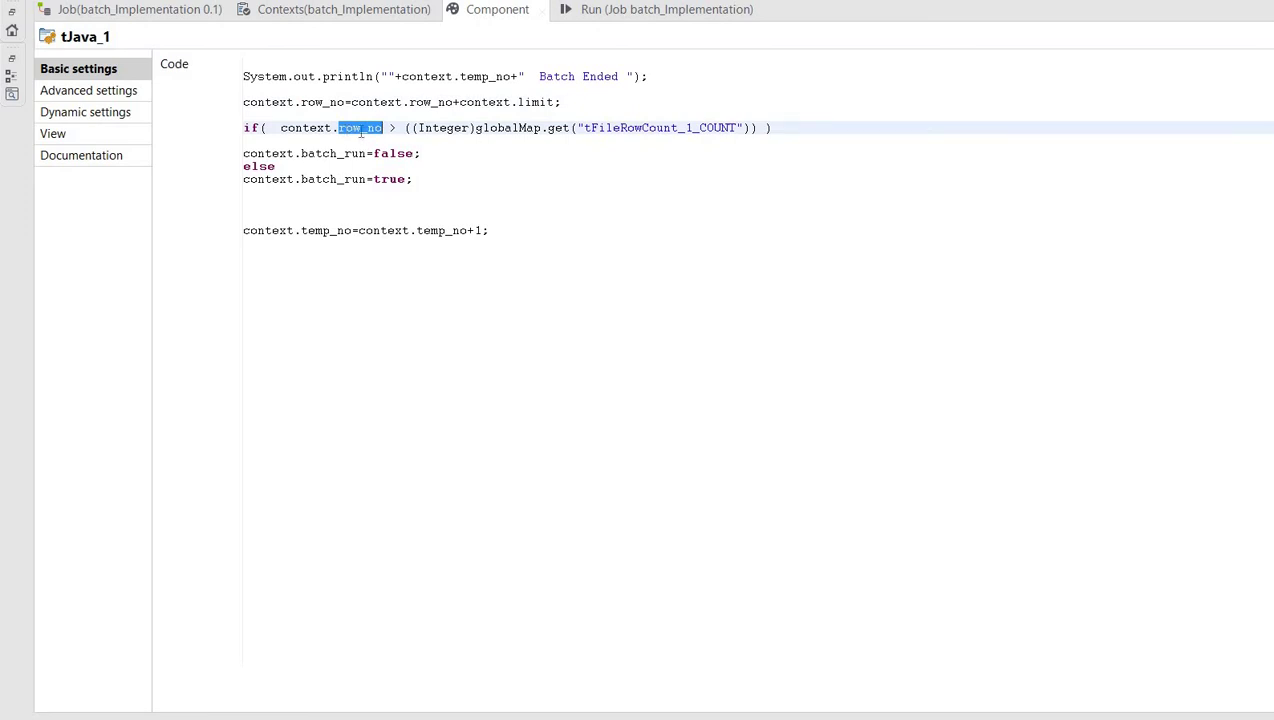
{"action": "left_click", "coordinate": [360, 128]}
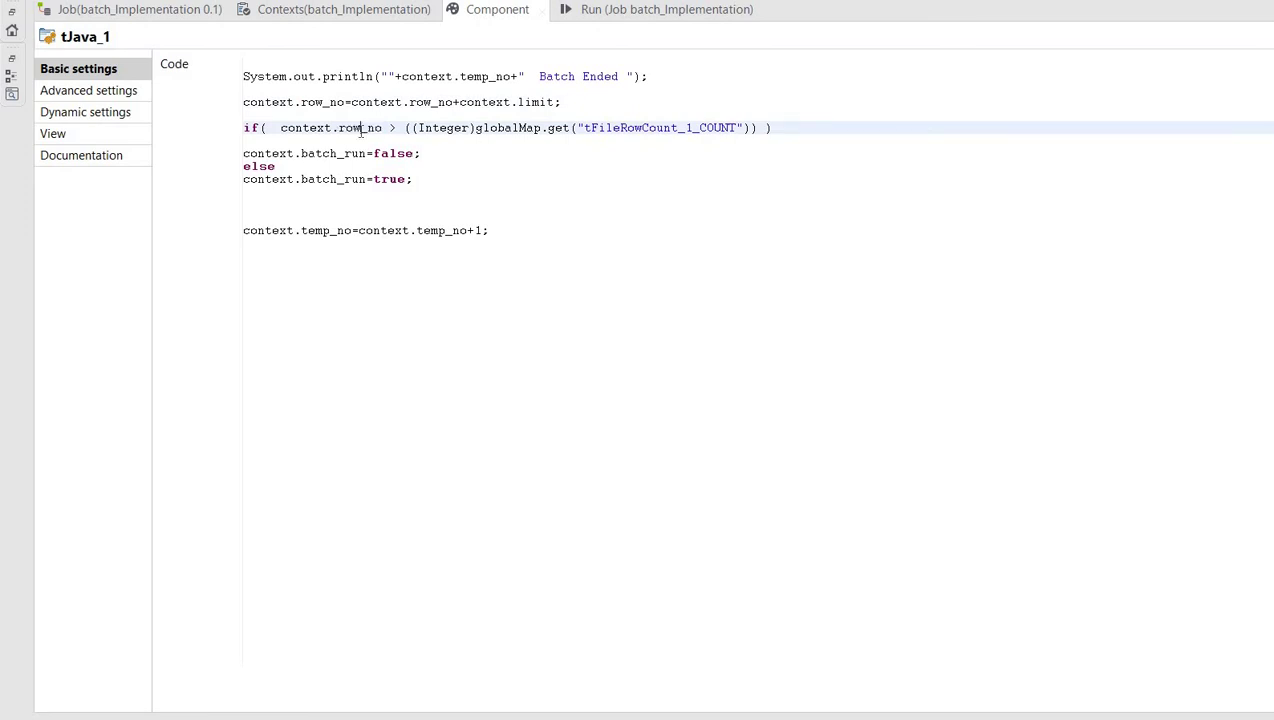
{"action": "double_click", "coordinate": [640, 128]}
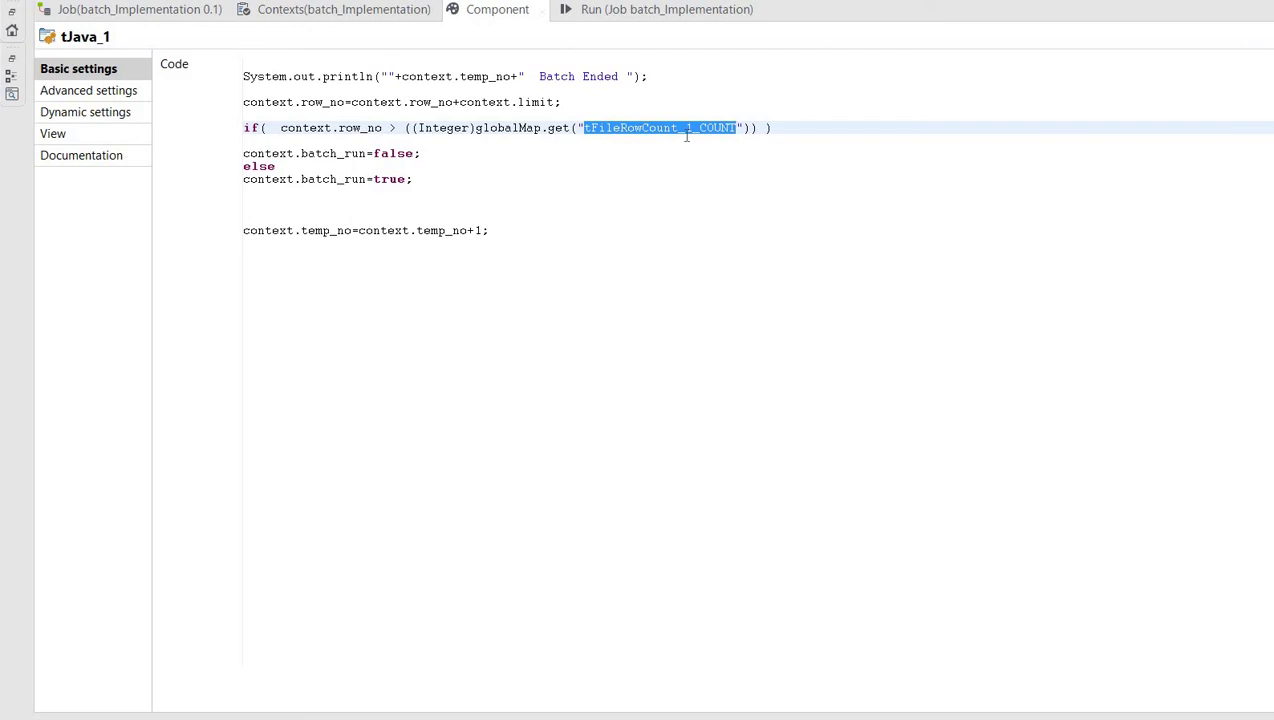
{"action": "double_click", "coordinate": [539, 128]}
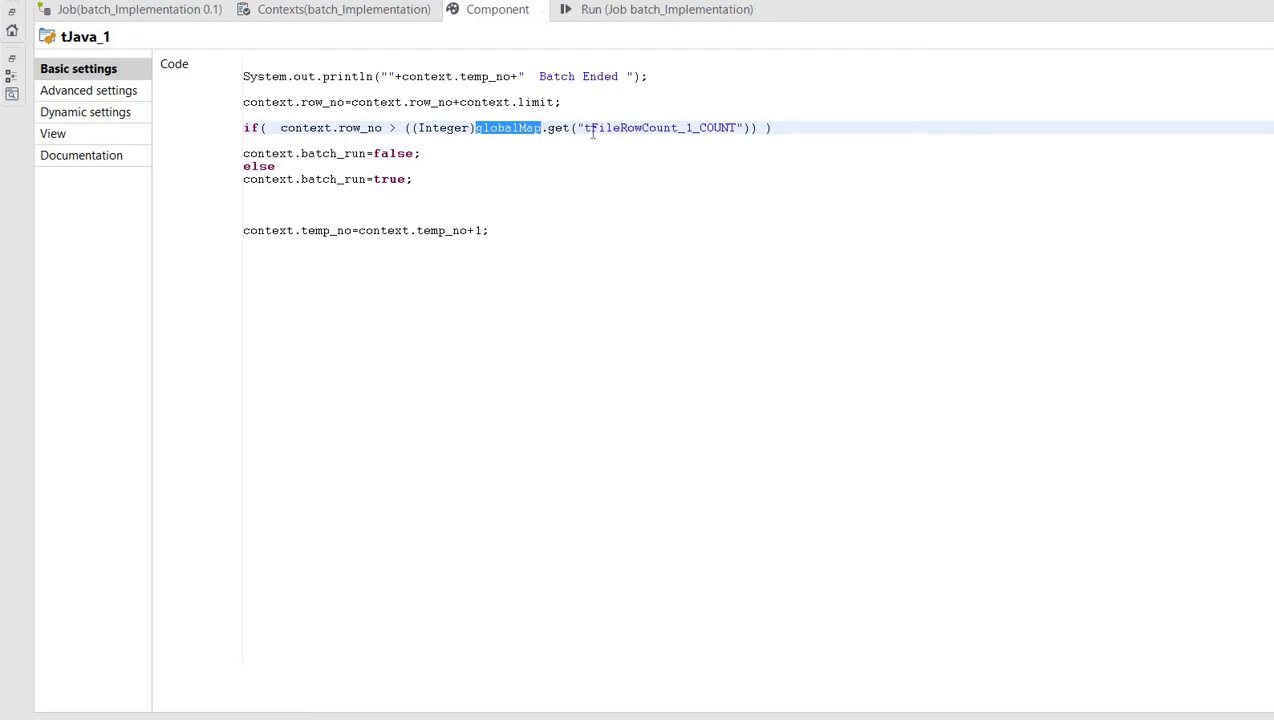
{"action": "left_click", "coordinate": [590, 129]}
Try inserting the tFileRowCount_1.COUNT variable on a new line below the temp_no increment in tJava_1's code, and remove it again.
{"action": "left_click", "coordinate": [506, 231]}
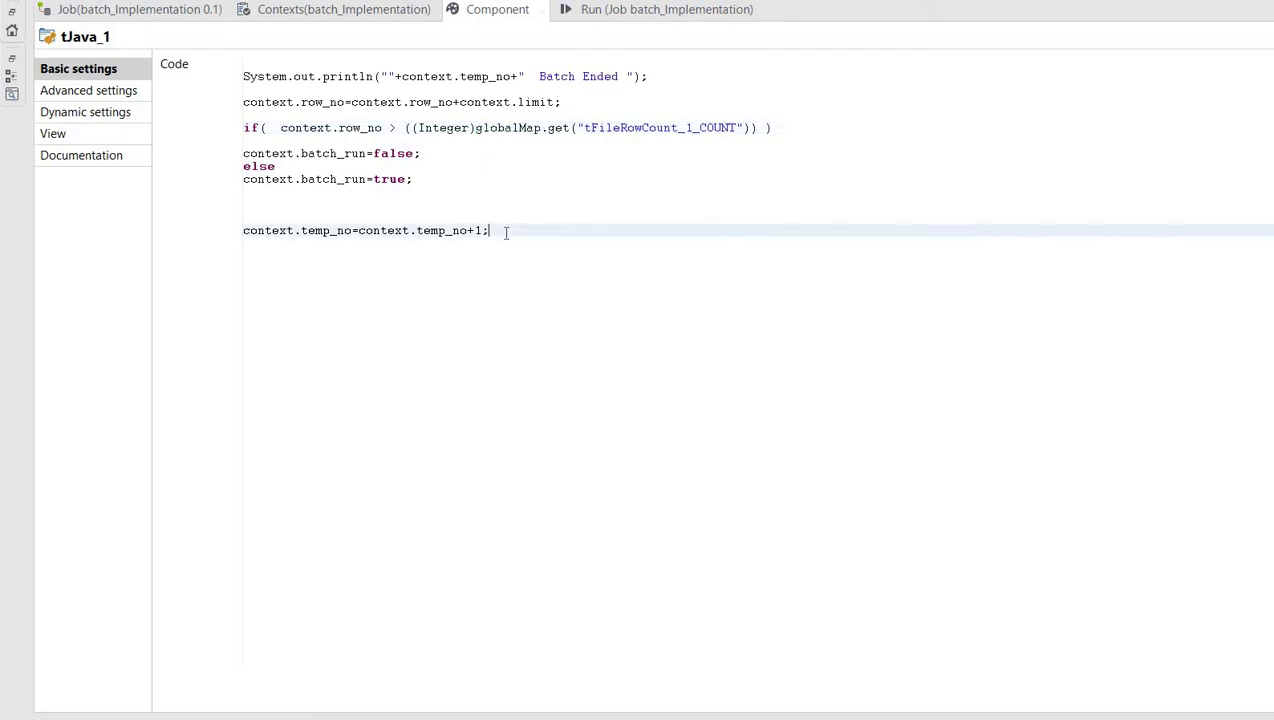
{"action": "key", "text": "Return"}
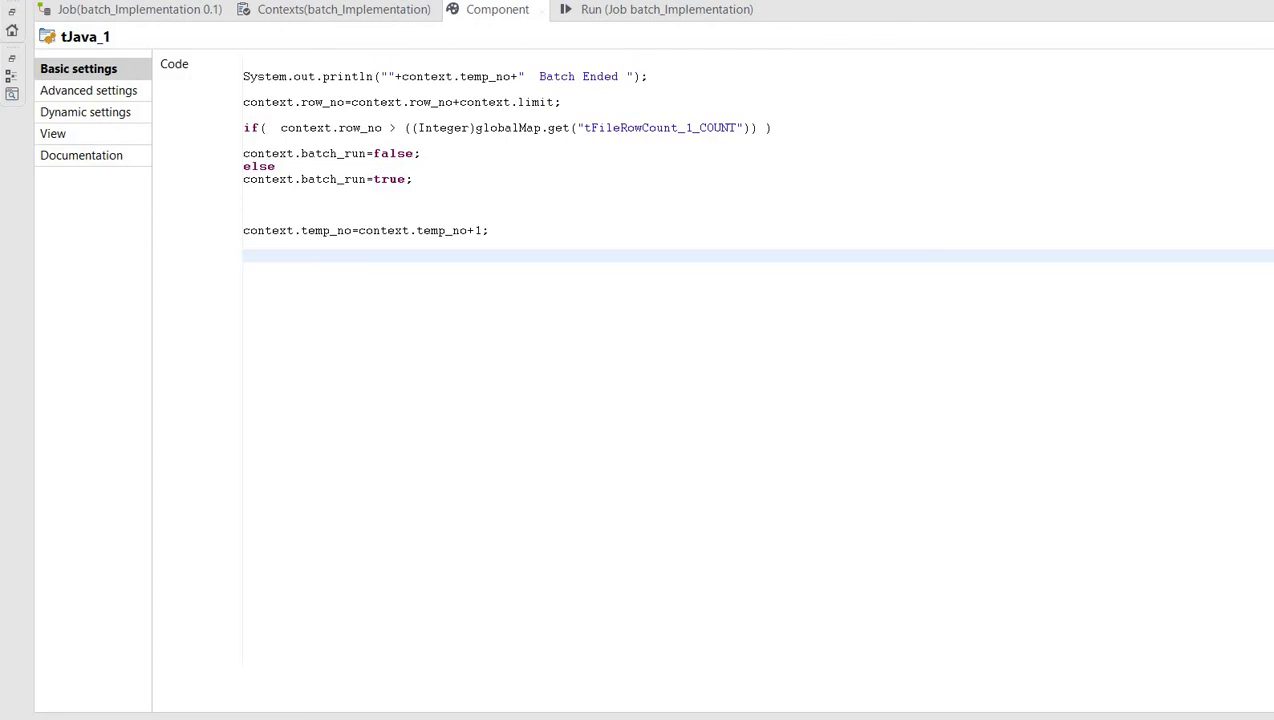
{"action": "key", "text": "ctrl+space"}
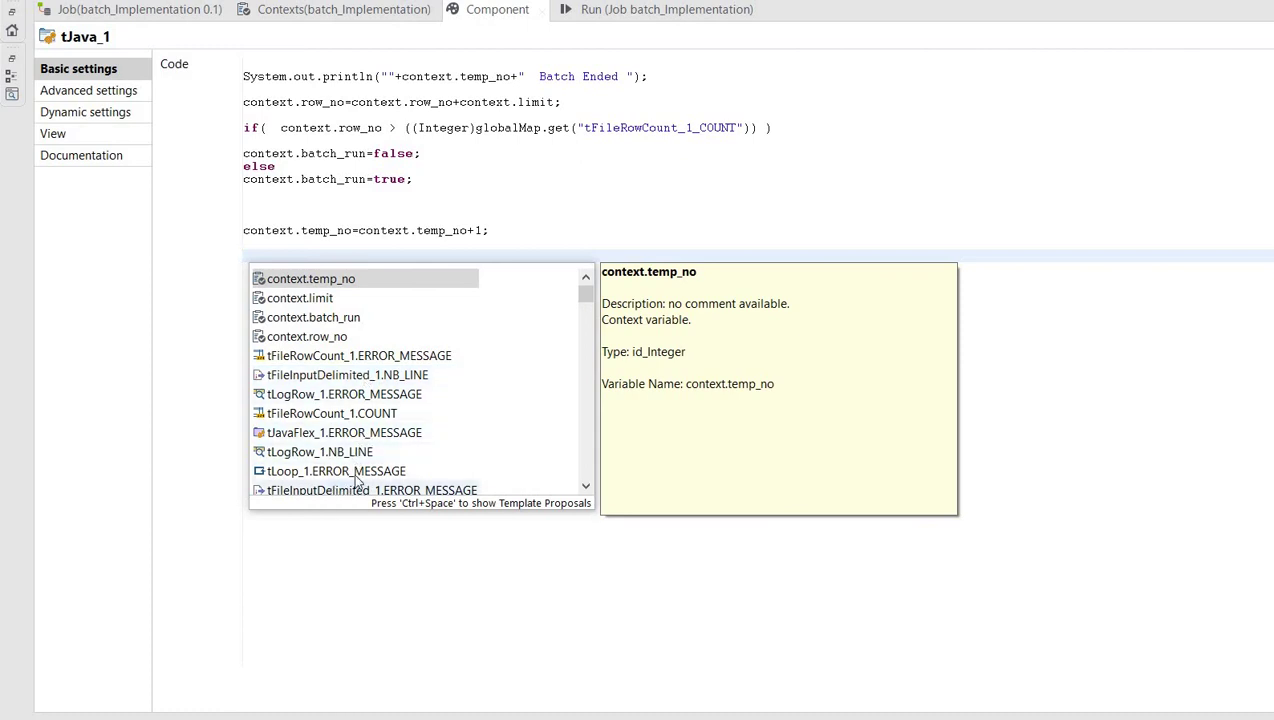
{"action": "double_click", "coordinate": [364, 420]}
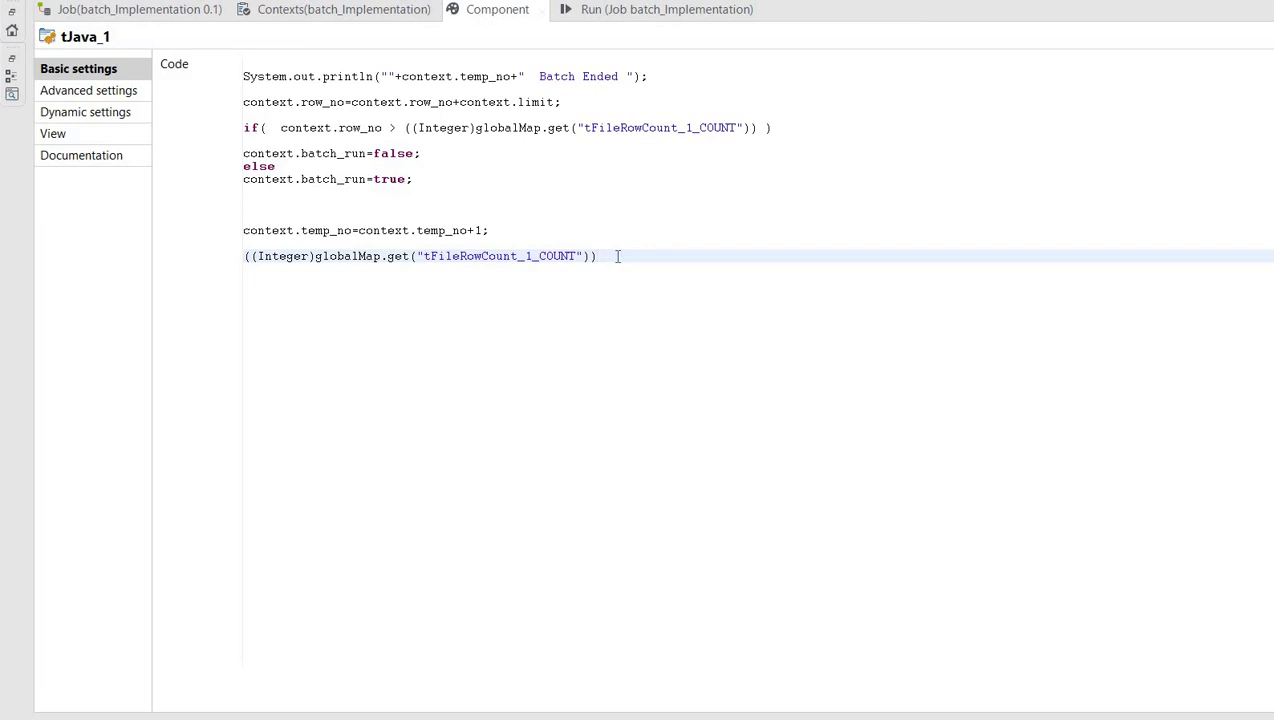
{"action": "key", "text": "shift+Home"}
{"action": "key", "text": "ctrl+x"}
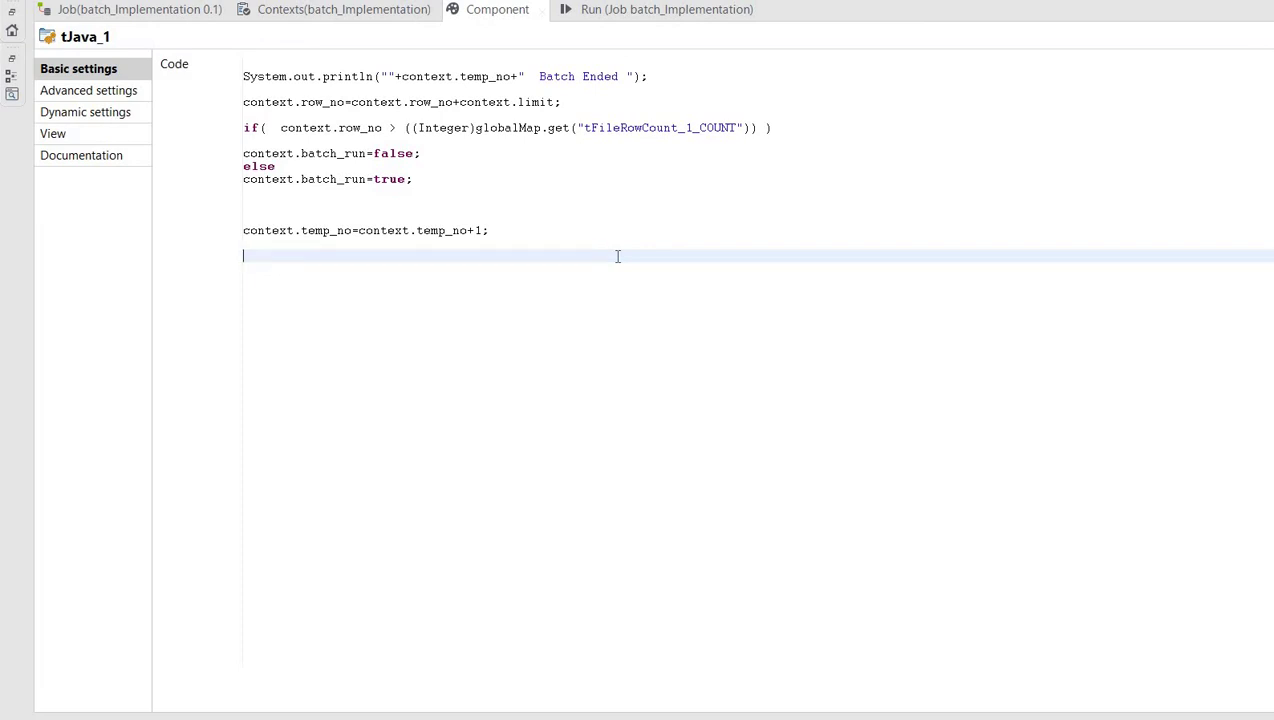
Insert the tFileRowCount_1.COUNT variable from the code suggestions once more on the empty line below the temp_no increment, and delete it again.
{"action": "key", "text": "ctrl+space"}
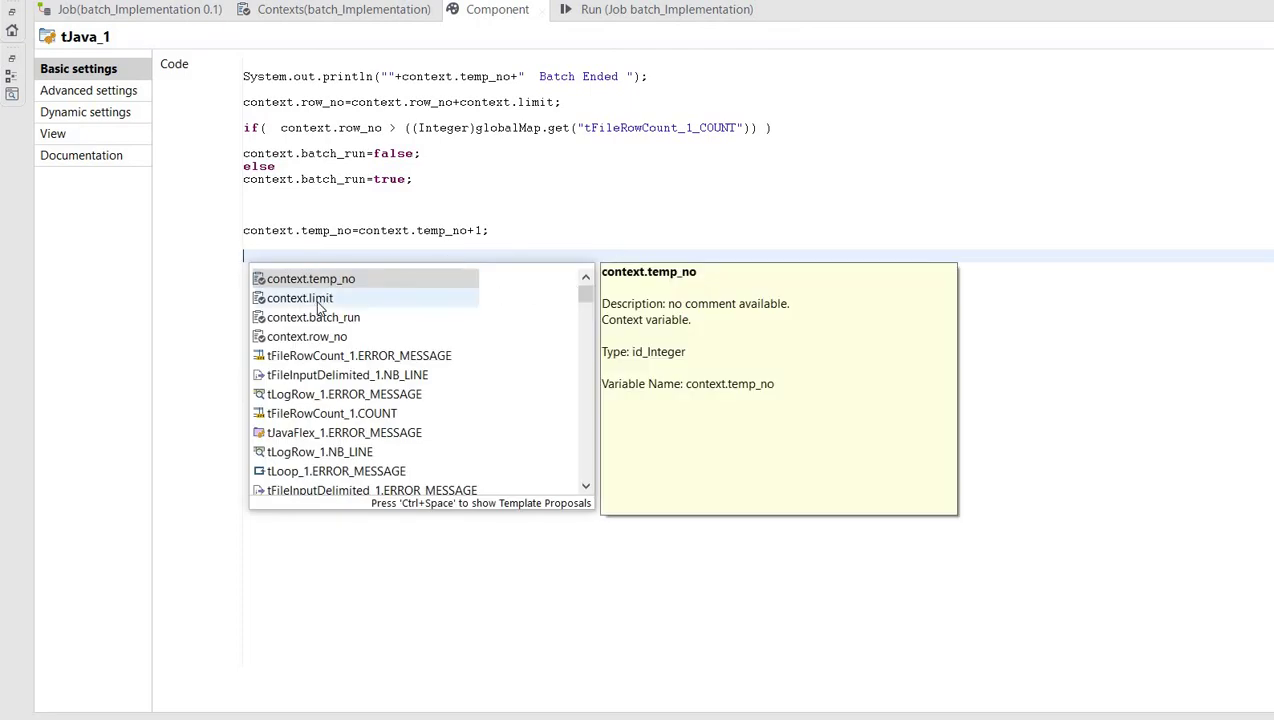
{"action": "double_click", "coordinate": [330, 413]}
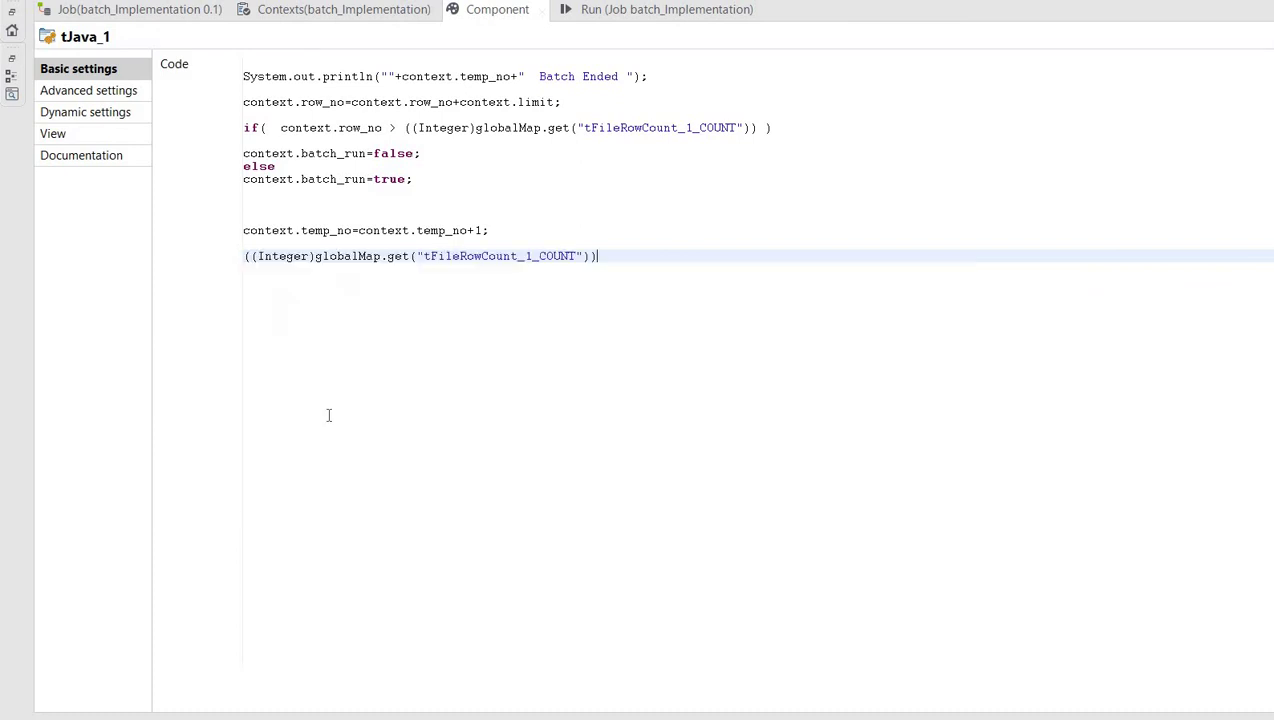
{"action": "triple_click", "coordinate": [619, 256]}
{"action": "key", "text": "Delete"}
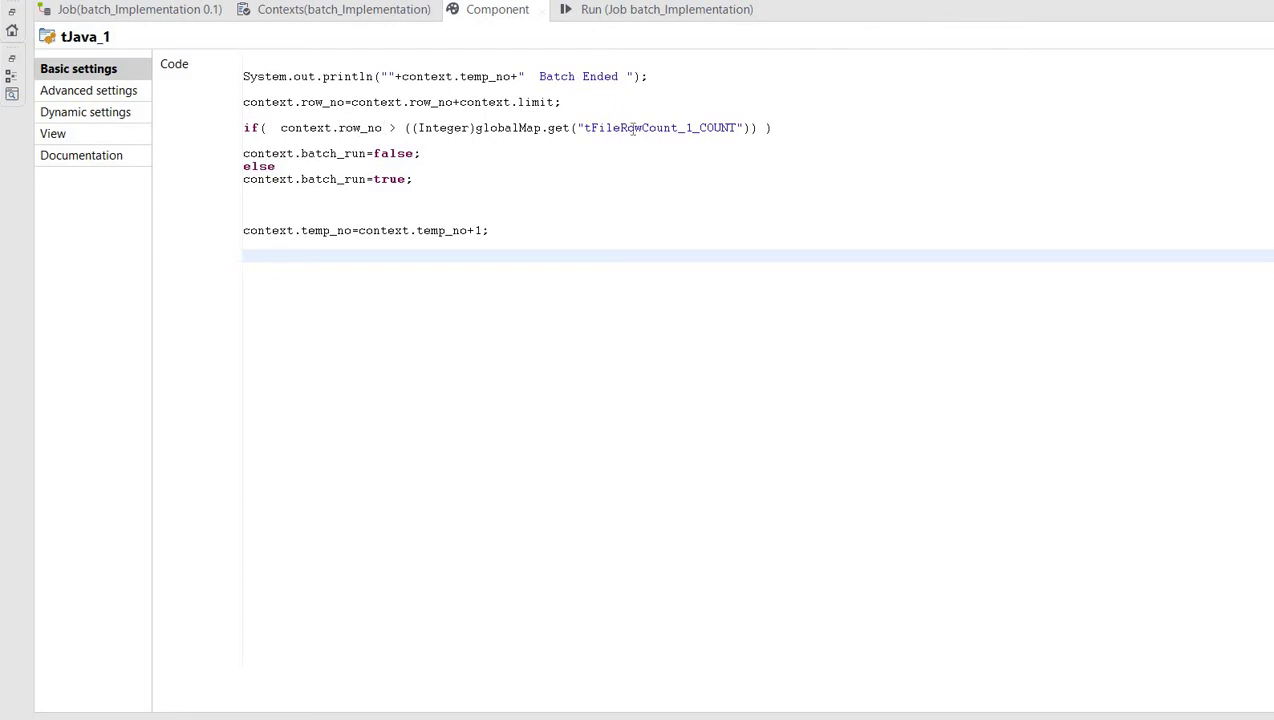
Examine the if and else branches in tJava_1's code that set context.batch_run to false or true depending on context.row_no.
{"action": "double_click", "coordinate": [330, 153]}
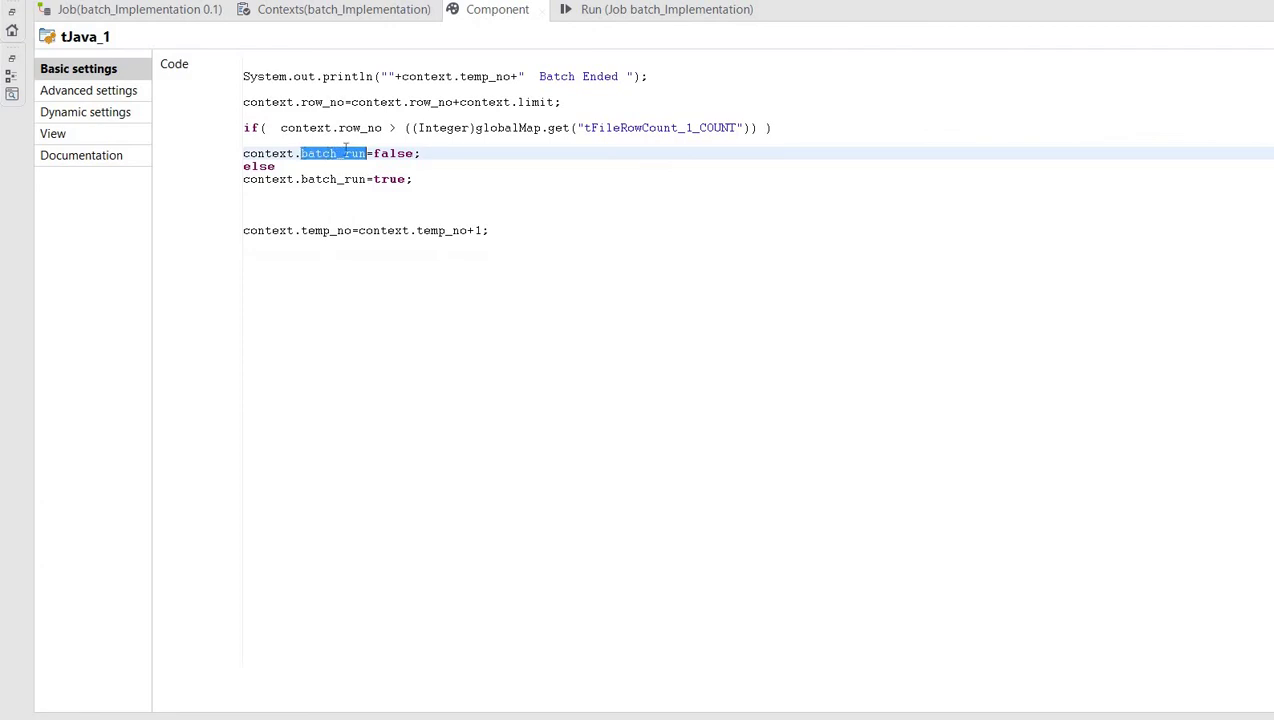
{"action": "double_click", "coordinate": [356, 128]}
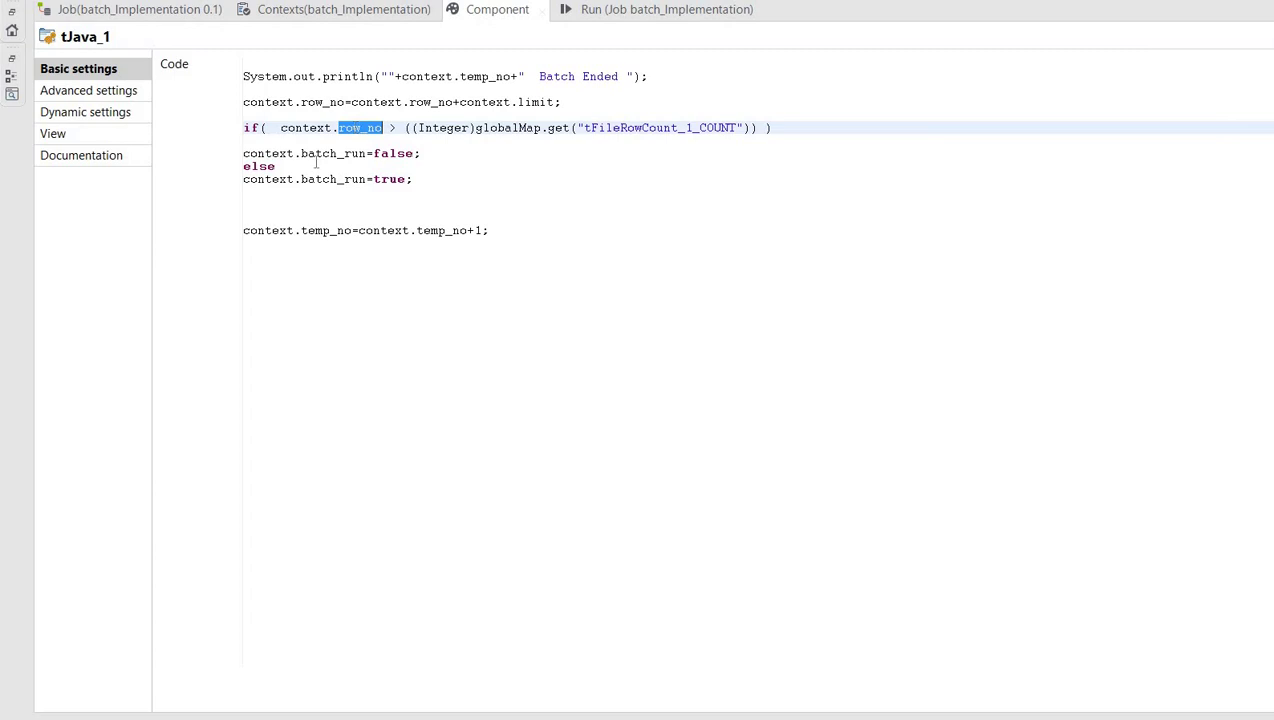
{"action": "double_click", "coordinate": [268, 179]}
{"action": "double_click", "coordinate": [318, 154]}
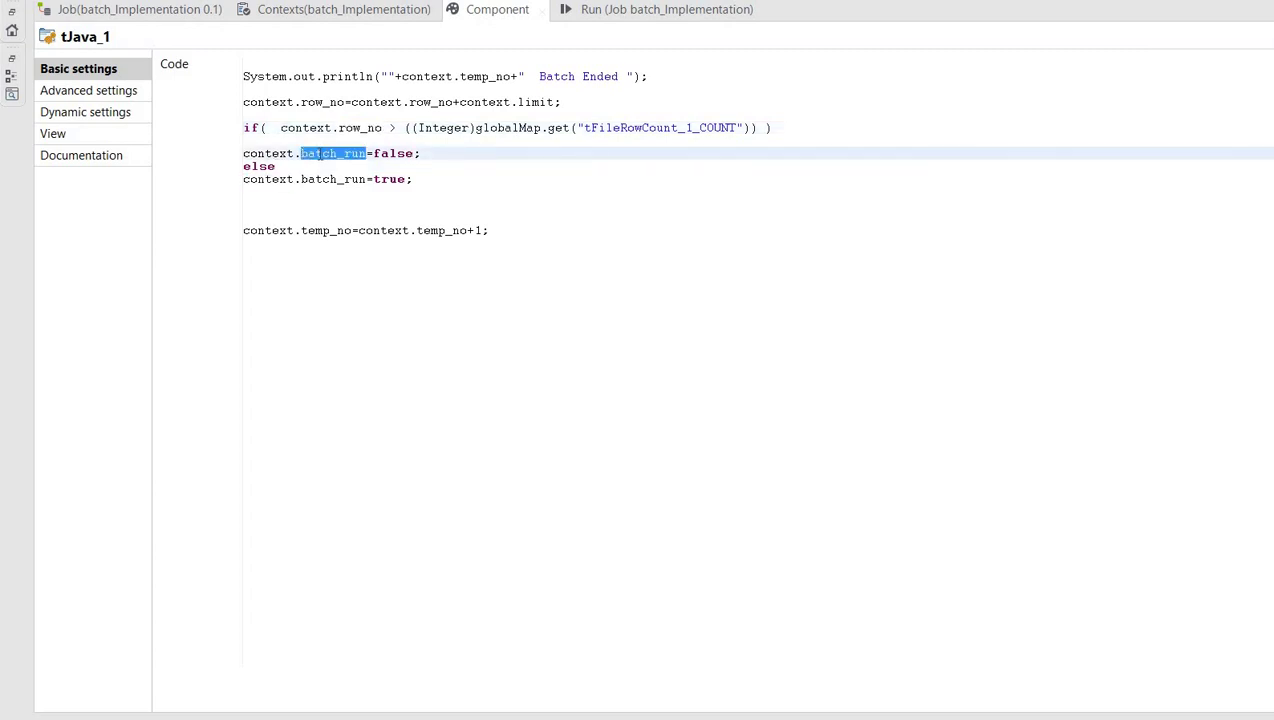
{"action": "double_click", "coordinate": [341, 180]}
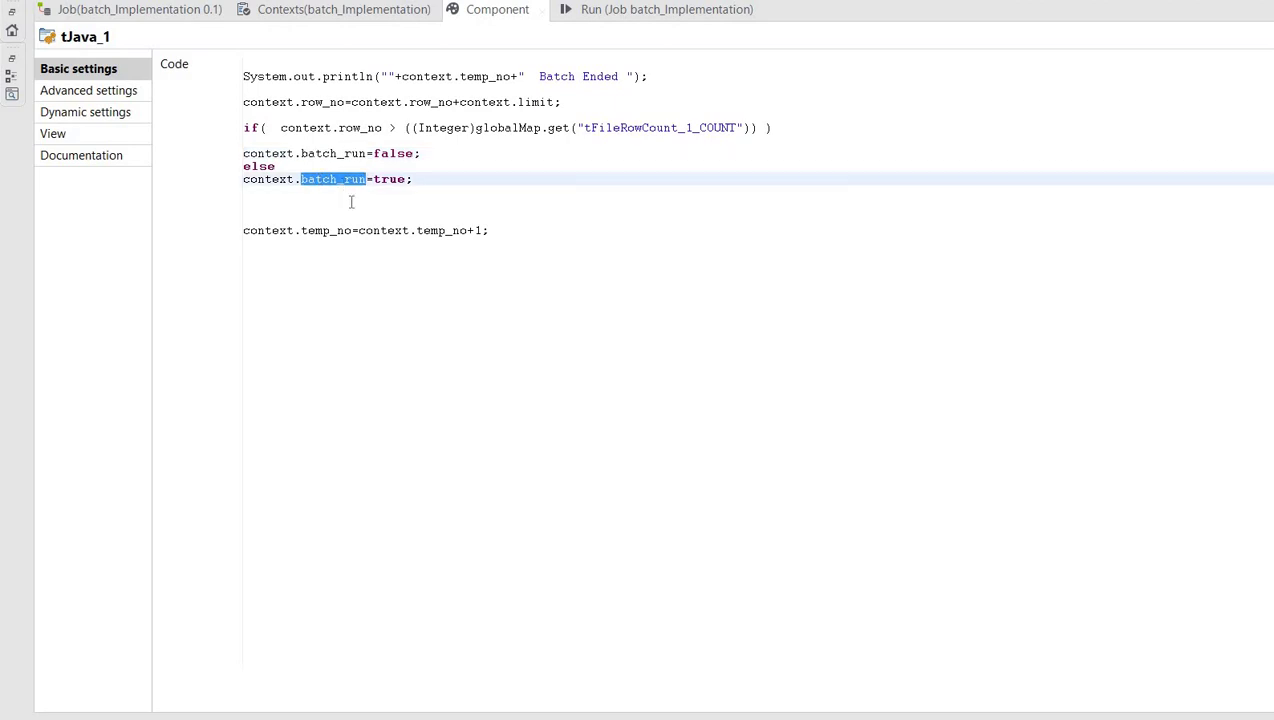
Examine the line that increases context.temp_no by 1 and the "Batch Ended" print line that uses context.temp_no.
{"action": "double_click", "coordinate": [325, 230]}
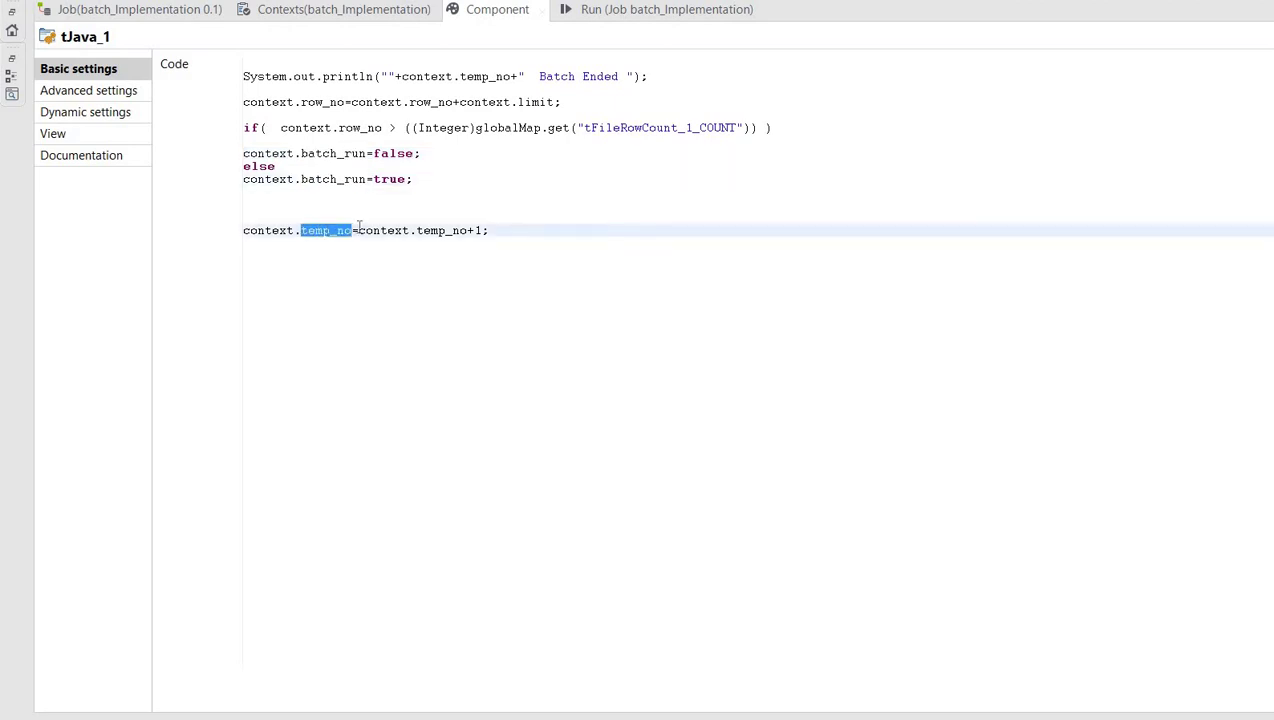
{"action": "left_click", "coordinate": [453, 237]}
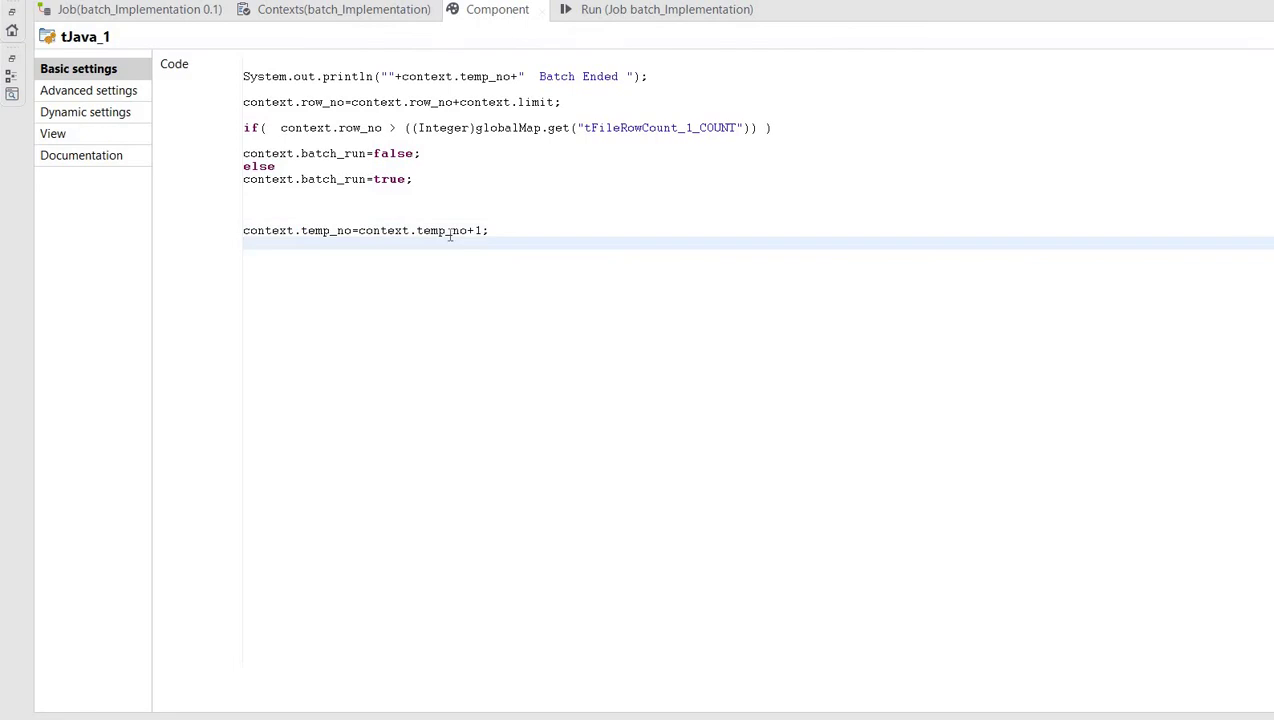
{"action": "double_click", "coordinate": [443, 231]}
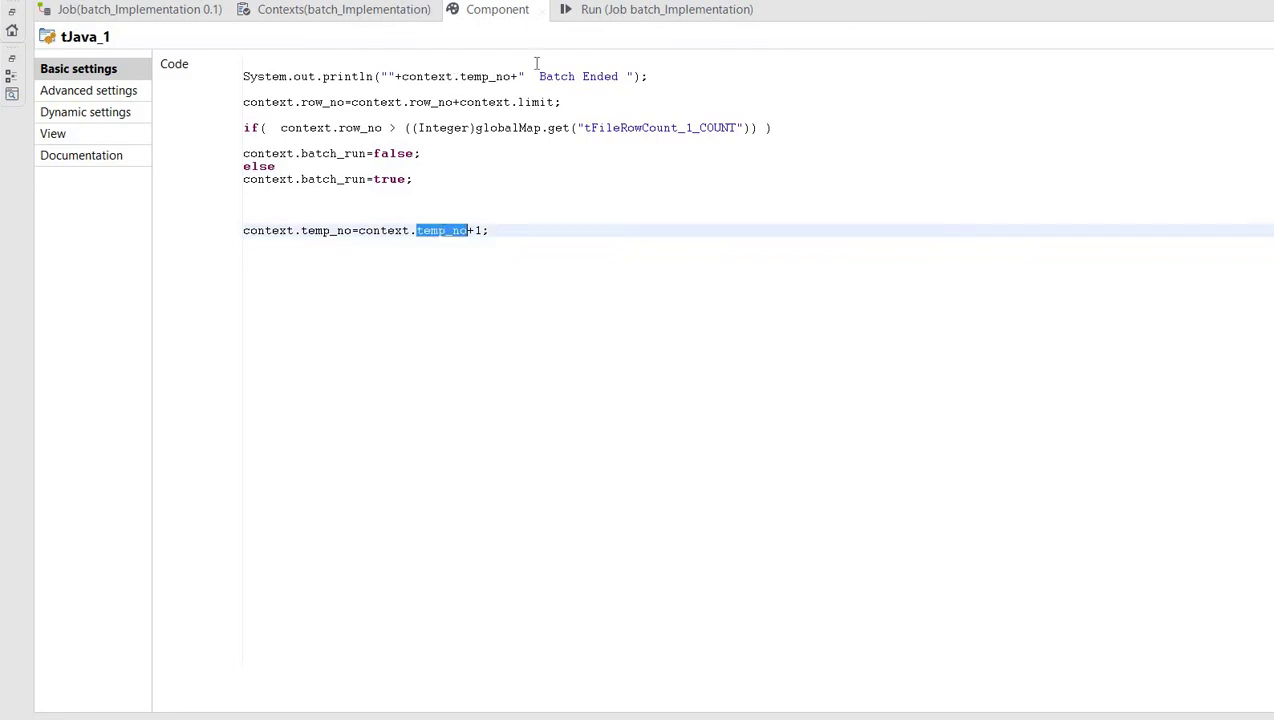
{"action": "left_click", "coordinate": [580, 76]}
{"action": "double_click", "coordinate": [580, 76]}
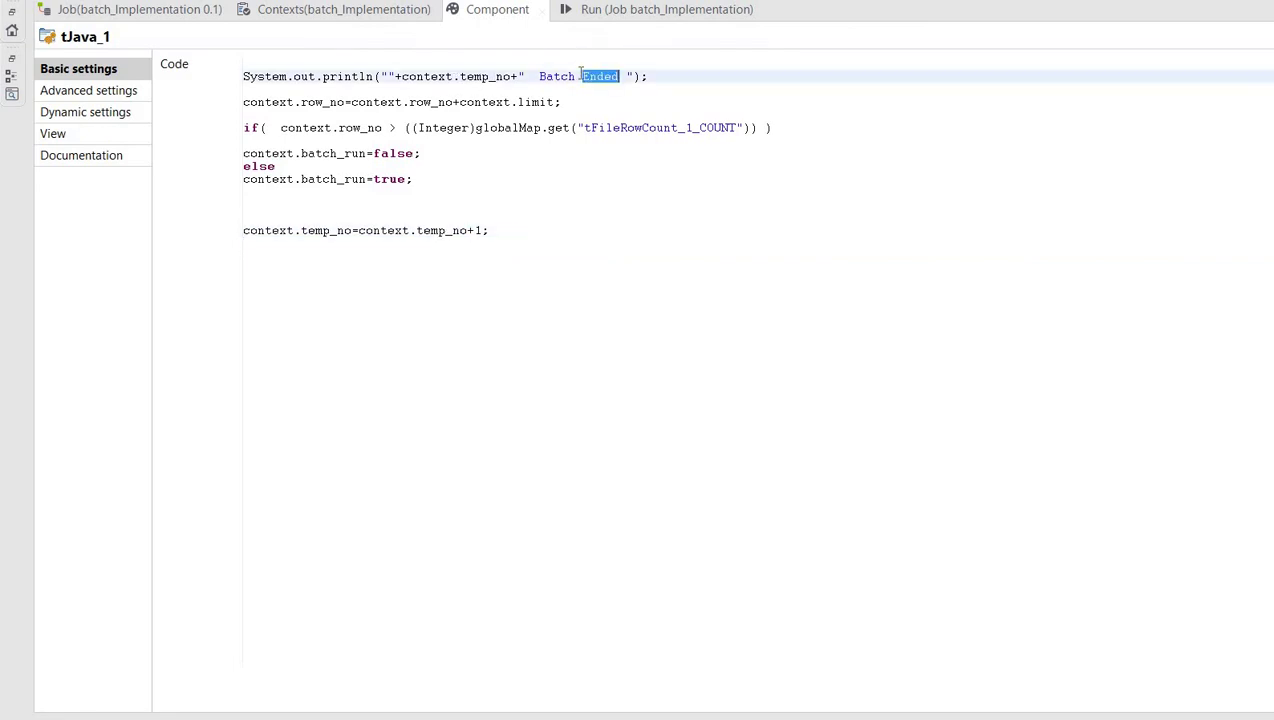
{"action": "left_click", "coordinate": [474, 77]}
{"action": "double_click", "coordinate": [453, 232]}
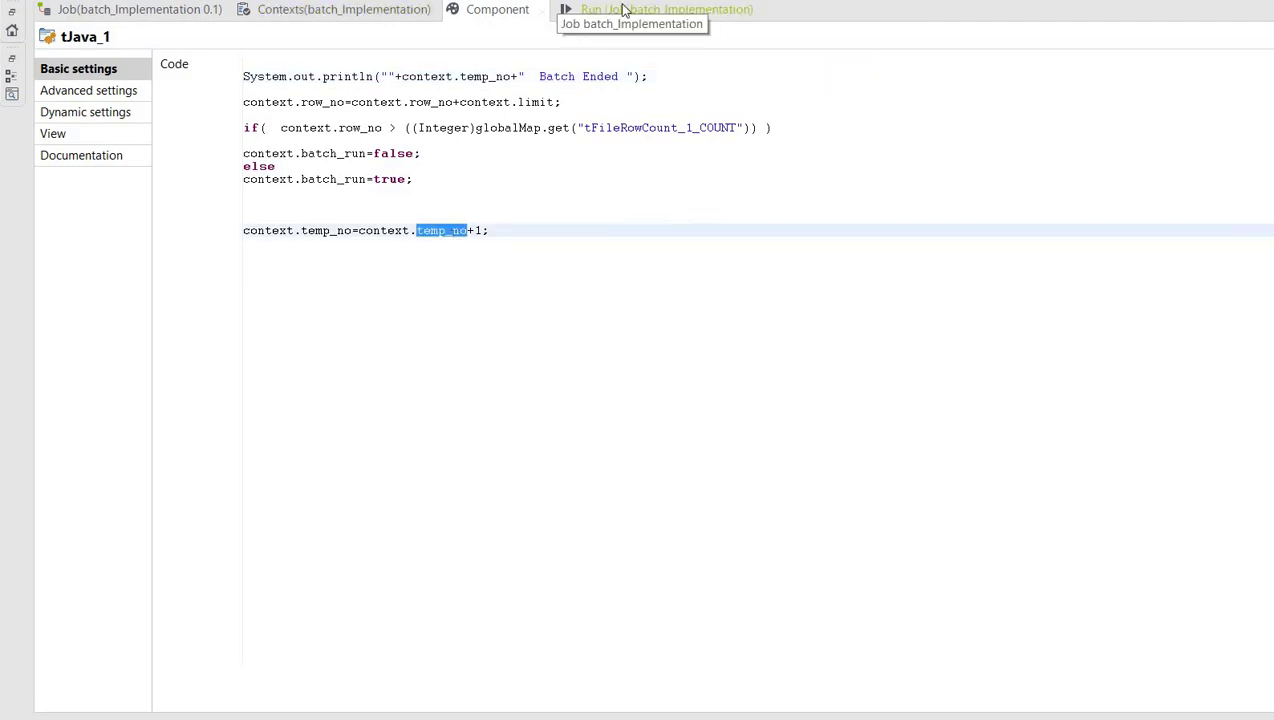
Show the job's context variables with narrower Comment, Value and Prompt columns, and review the prompt setting of the limit variable.
{"action": "left_click", "coordinate": [305, 12]}
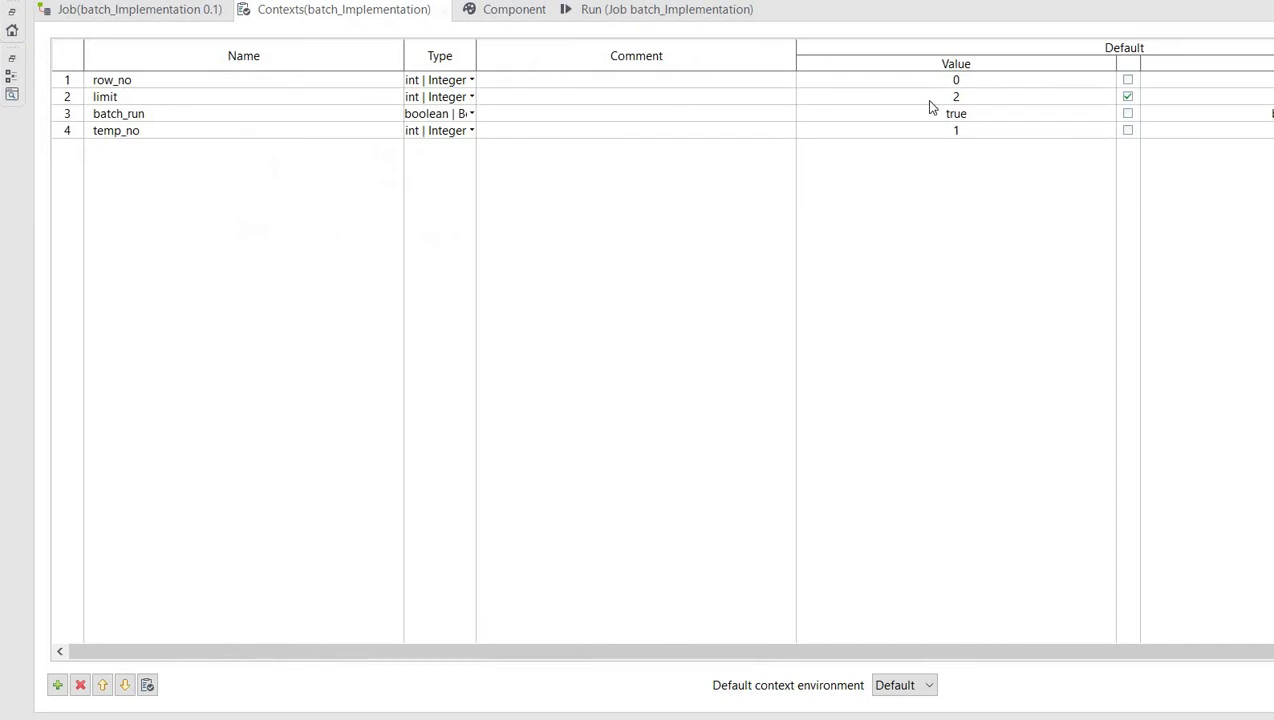
{"action": "left_click_drag", "start_coordinate": [795, 44], "coordinate": [602, 45]}
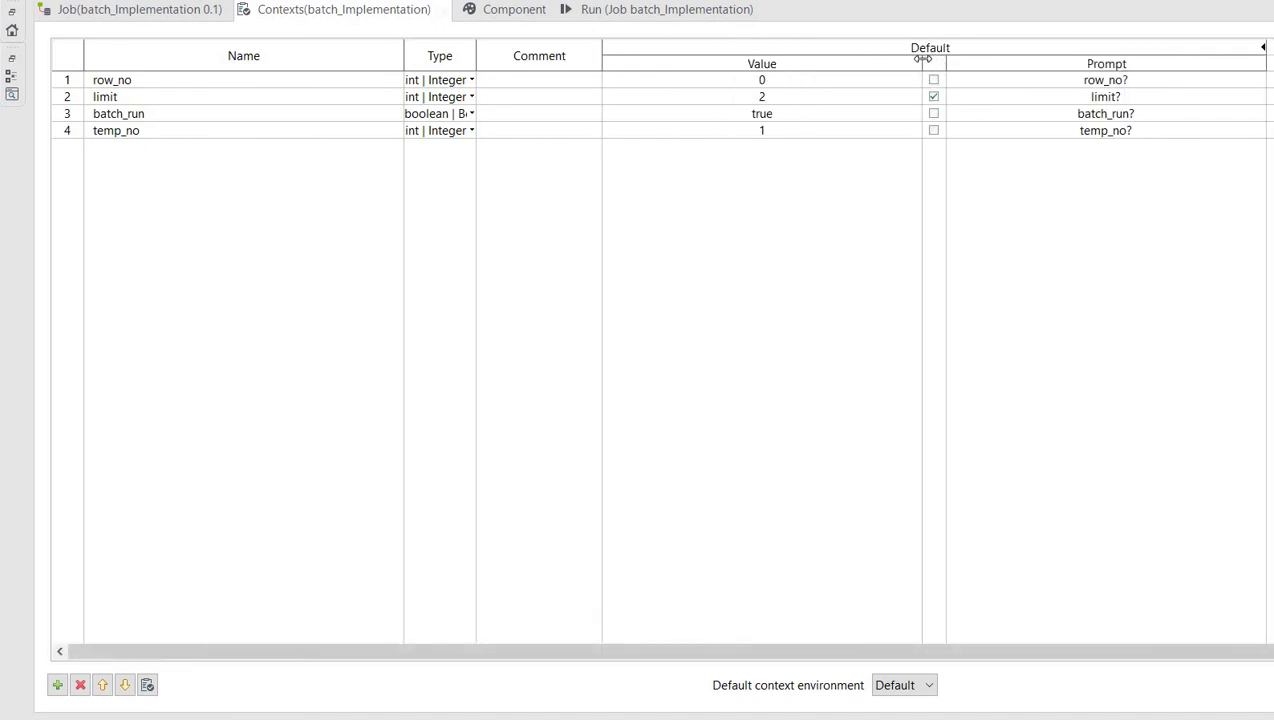
{"action": "left_click_drag", "start_coordinate": [916, 60], "coordinate": [790, 58]}
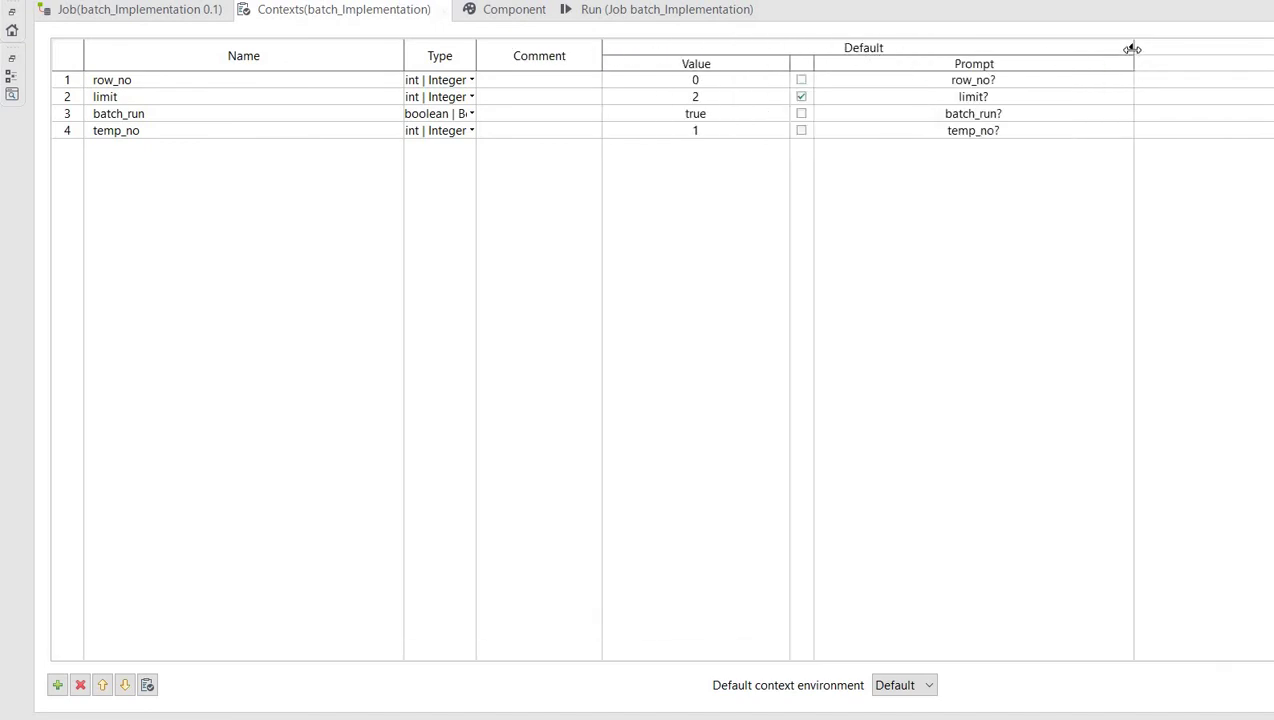
{"action": "left_click_drag", "start_coordinate": [1128, 51], "coordinate": [1047, 48]}
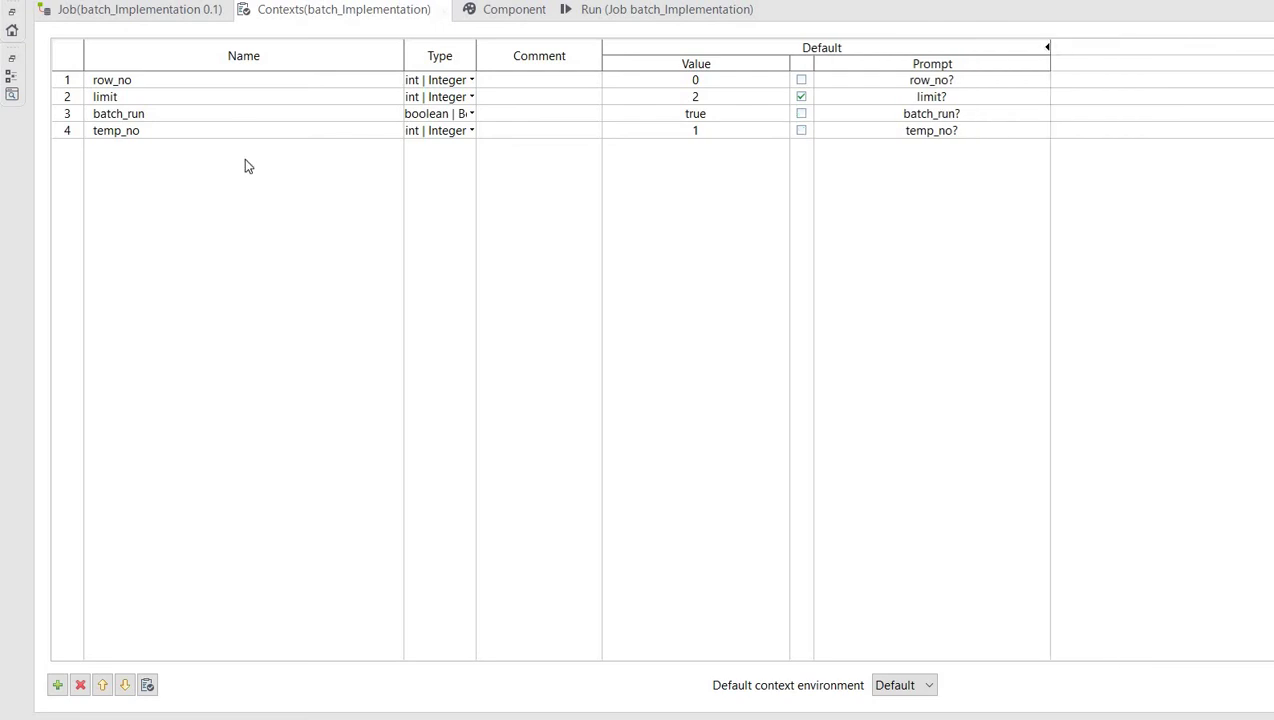
{"action": "left_click", "coordinate": [158, 98]}
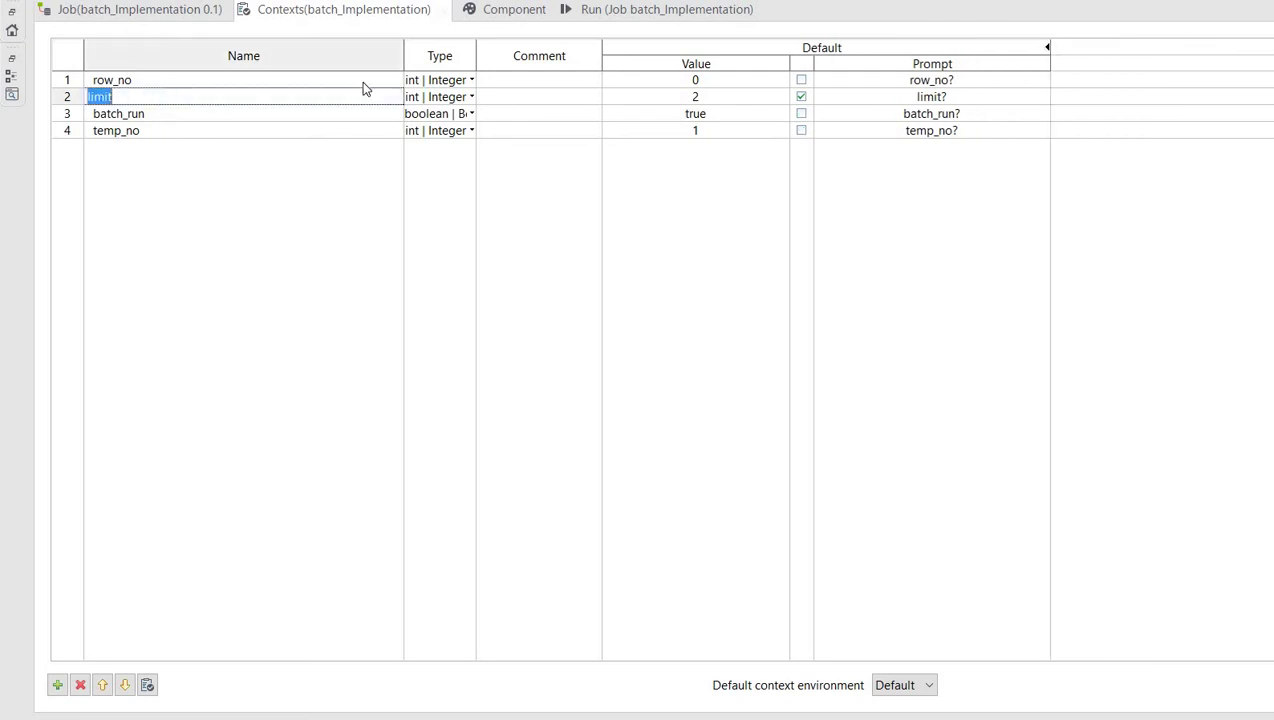
{"action": "left_click", "coordinate": [940, 98]}
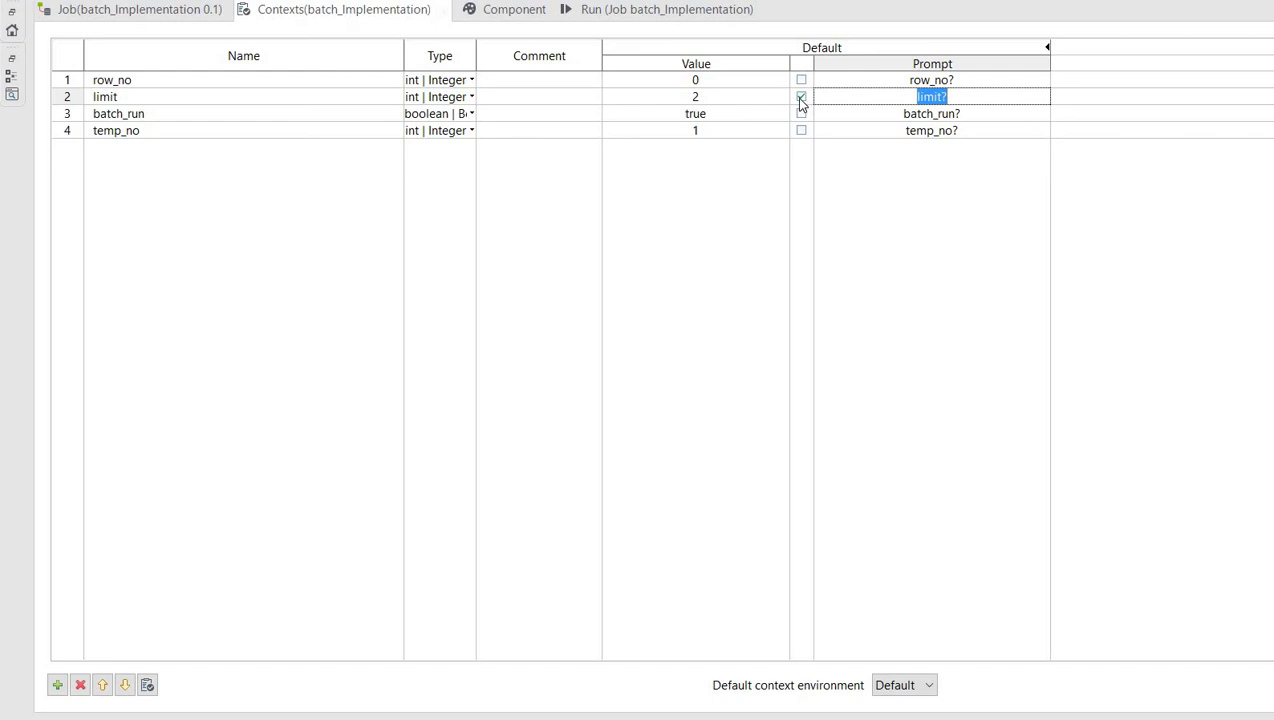
Clear the previous execution output and run the batch_Implementation job with the limit parameter set to 5.
{"action": "left_click", "coordinate": [600, 12]}
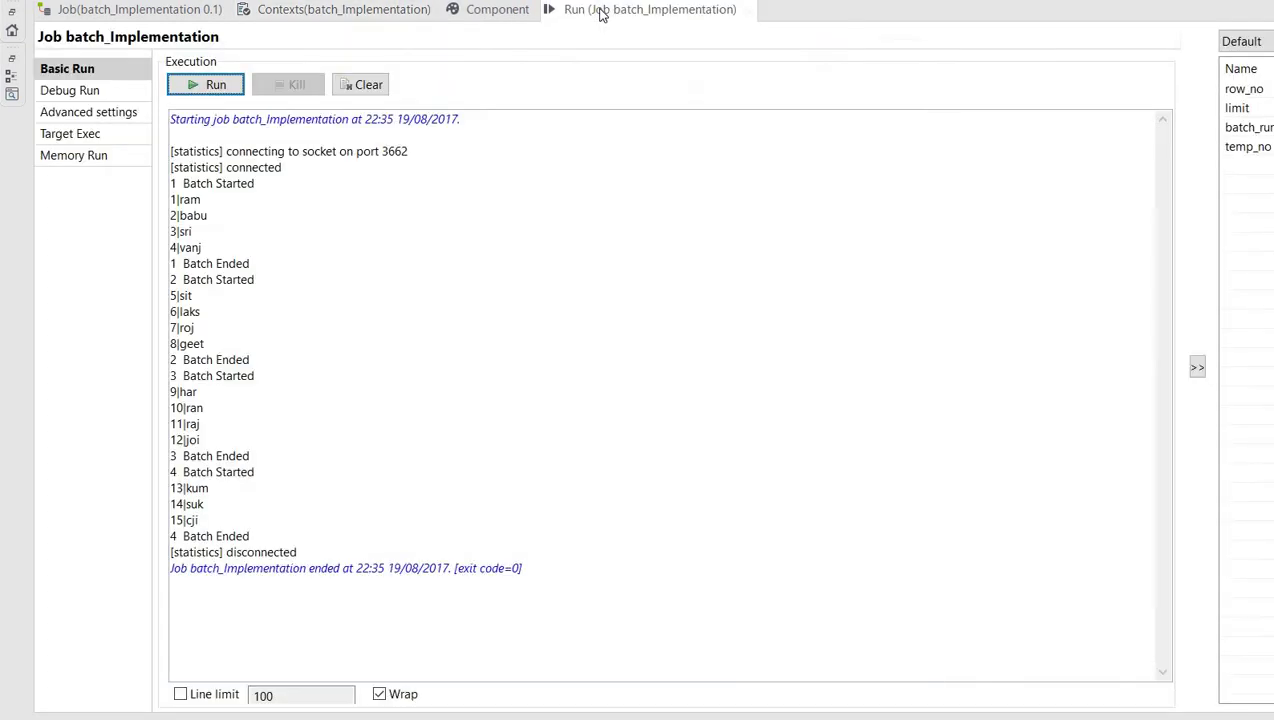
{"action": "left_click", "coordinate": [361, 100]}
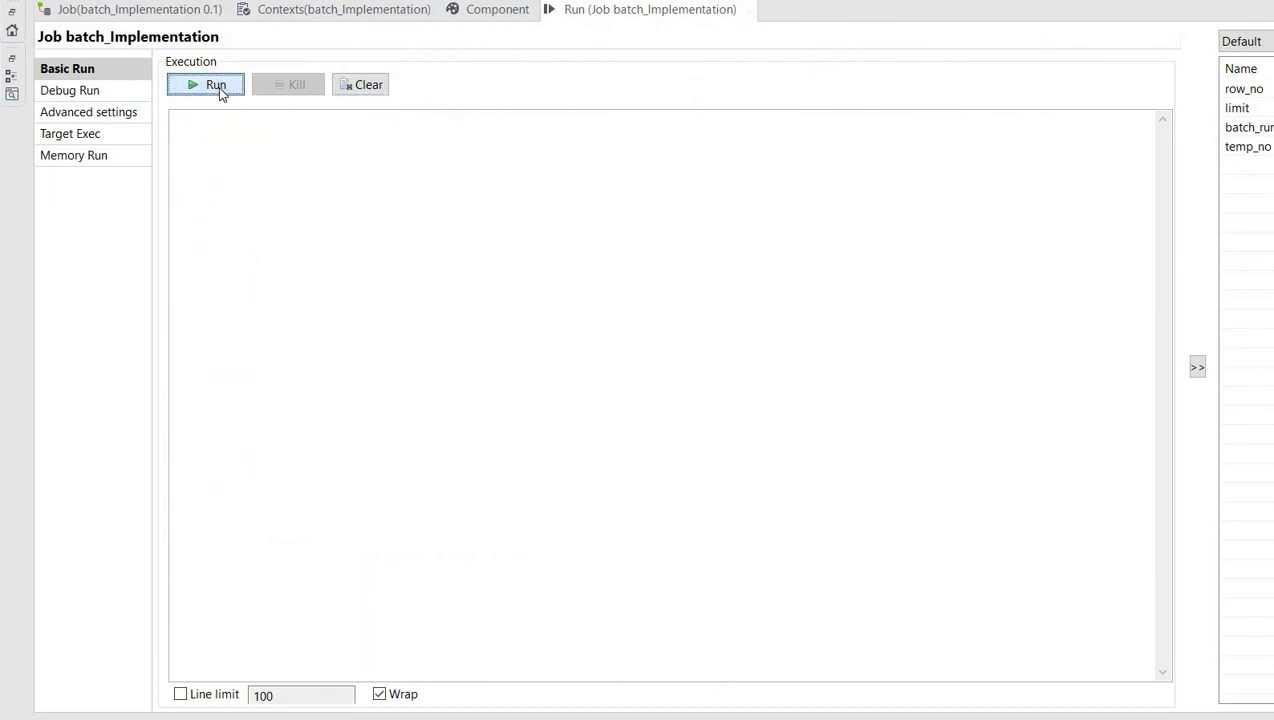
{"action": "left_click", "coordinate": [217, 87]}
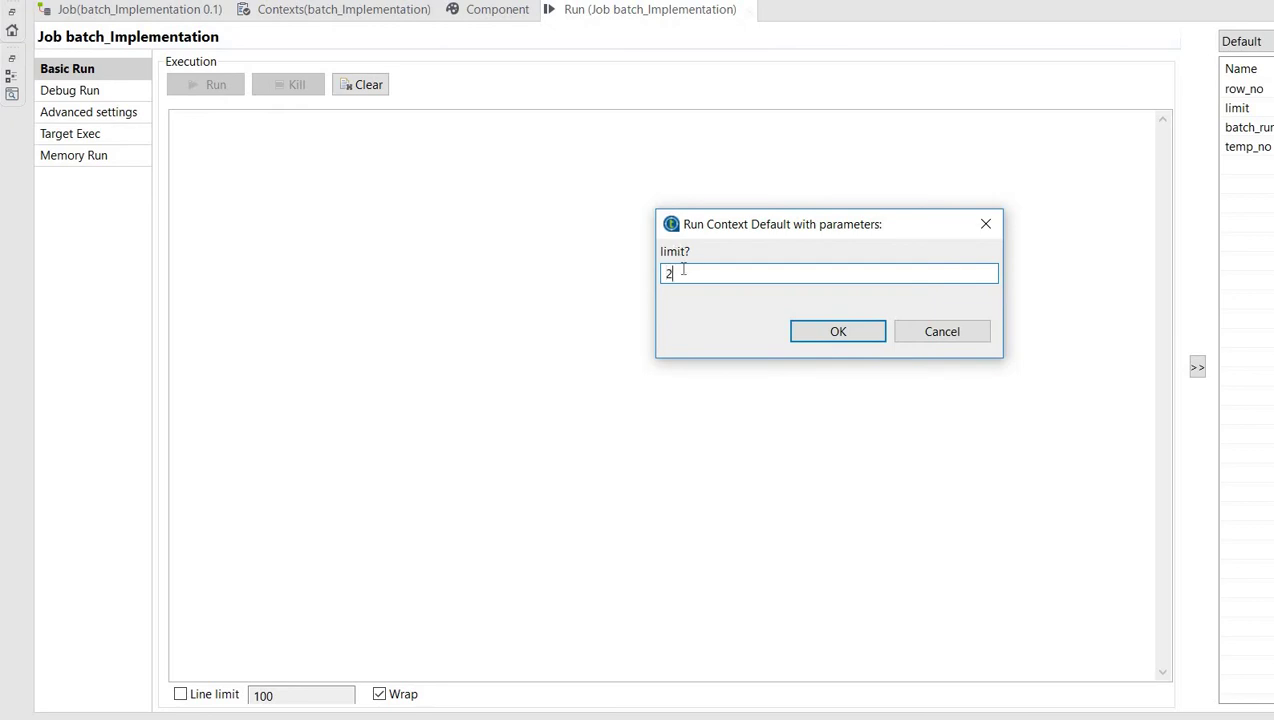
{"action": "type", "text": "5"}
{"action": "left_click", "coordinate": [820, 330]}
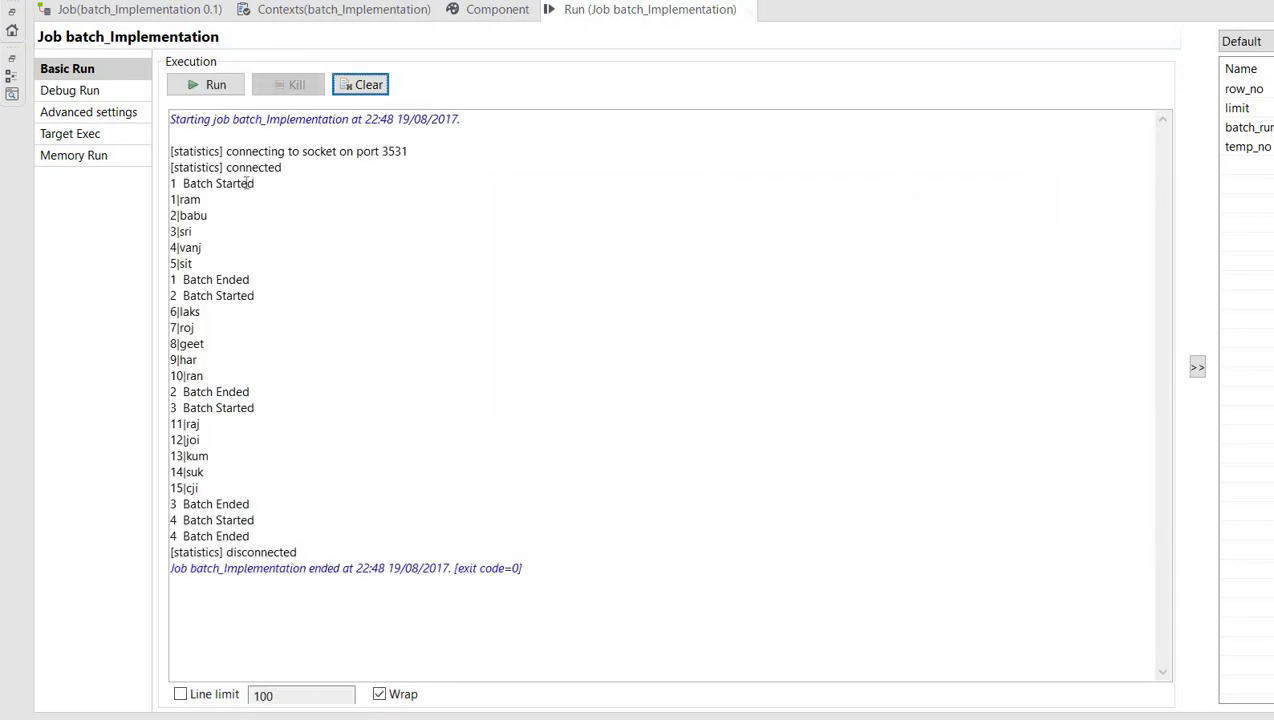
Examine the run output batch by batch, checking each "Batch Started" and "Batch Ended" message and the rows between them.
{"action": "left_click_drag", "start_coordinate": [258, 183], "coordinate": [166, 187]}
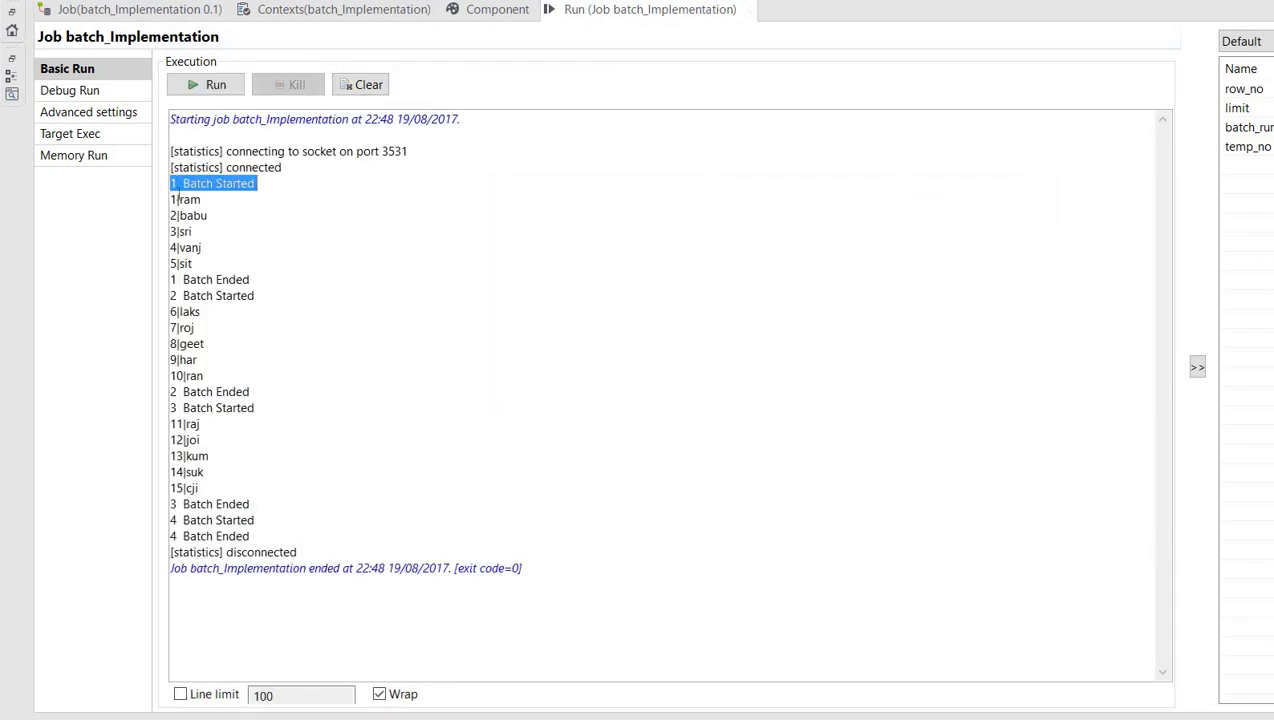
{"action": "left_click_drag", "start_coordinate": [195, 264], "coordinate": [168, 200]}
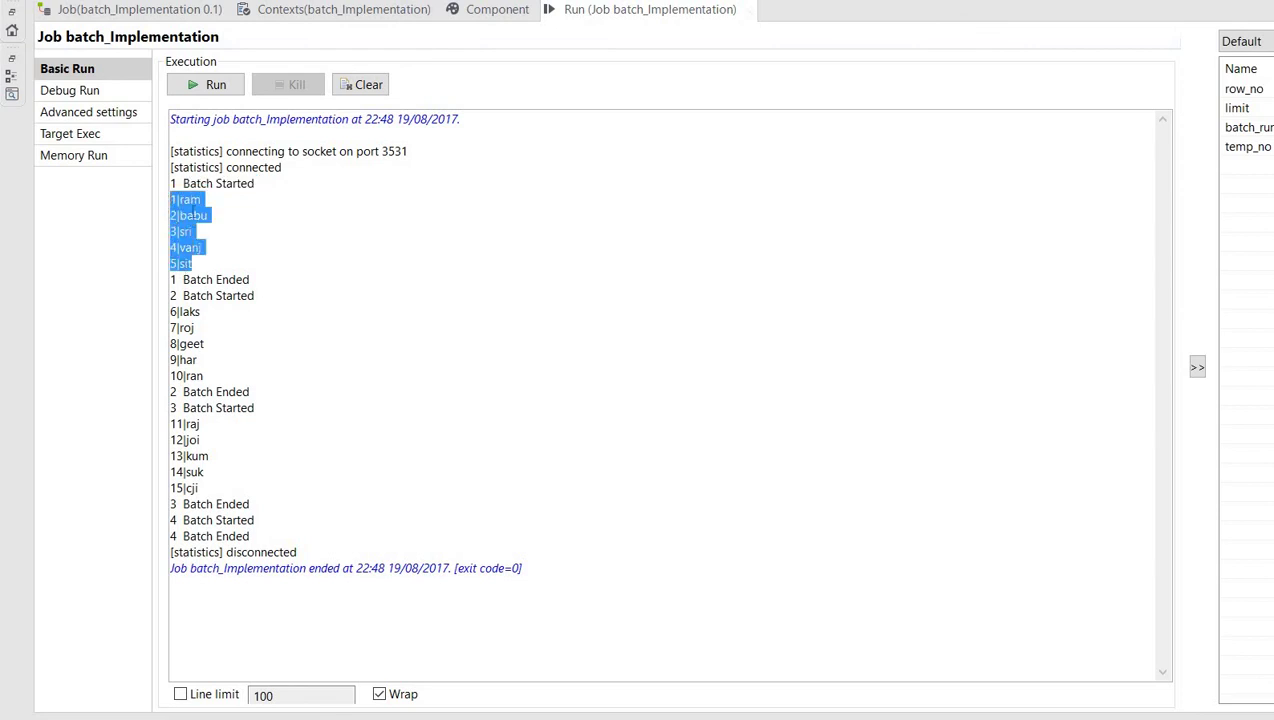
{"action": "left_click_drag", "start_coordinate": [253, 282], "coordinate": [165, 296]}
{"action": "left_click", "coordinate": [258, 296]}
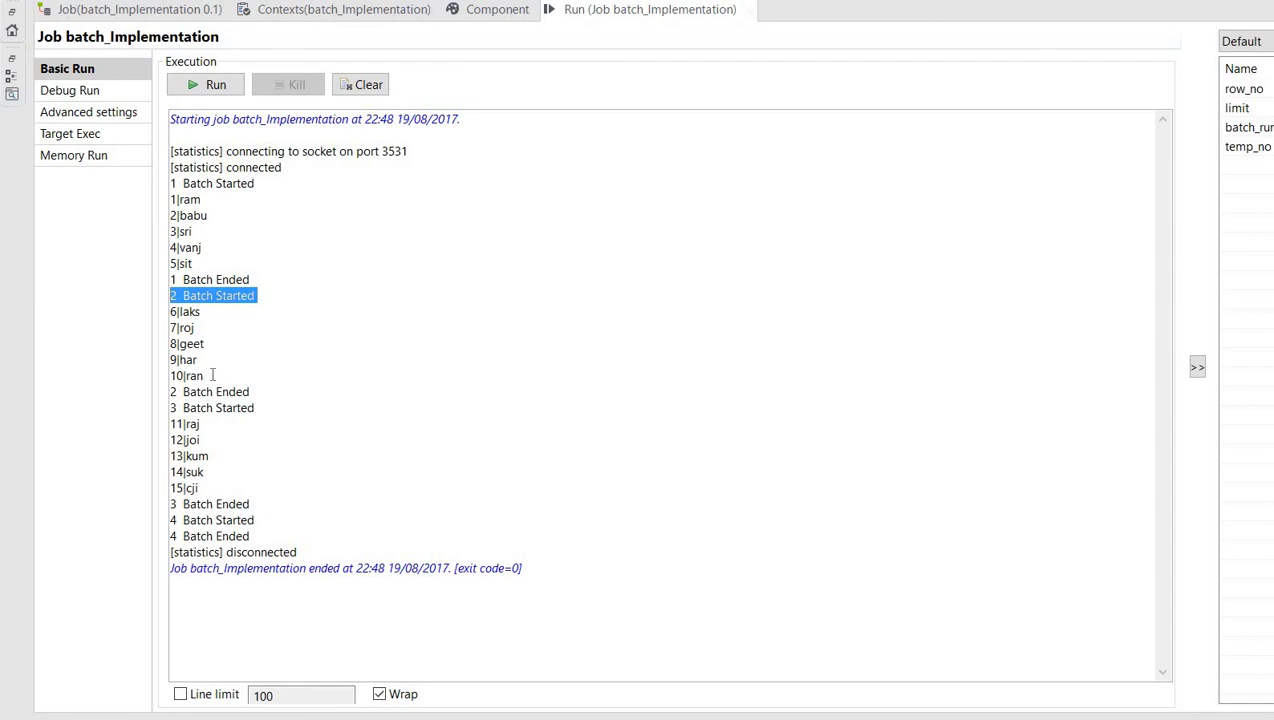
{"action": "left_click_drag", "start_coordinate": [212, 375], "coordinate": [169, 311]}
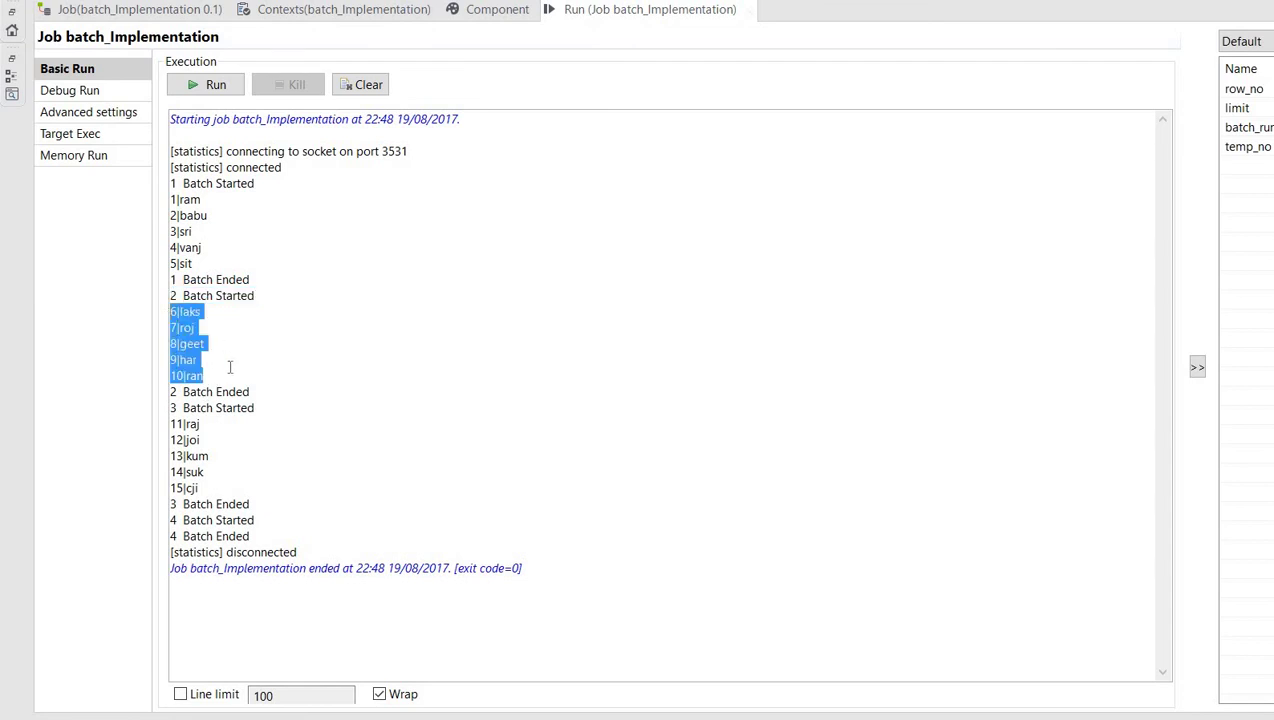
{"action": "left_click_drag", "start_coordinate": [250, 392], "coordinate": [165, 396]}
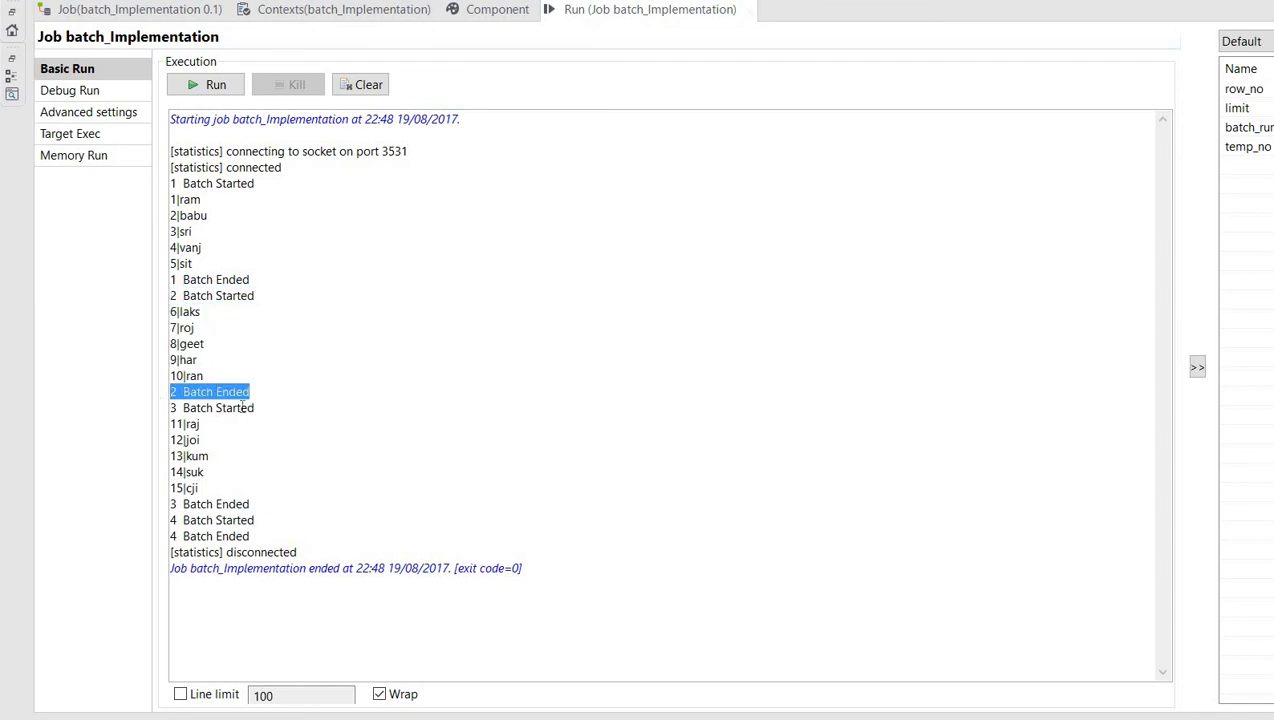
{"action": "left_click_drag", "start_coordinate": [258, 407], "coordinate": [162, 407]}
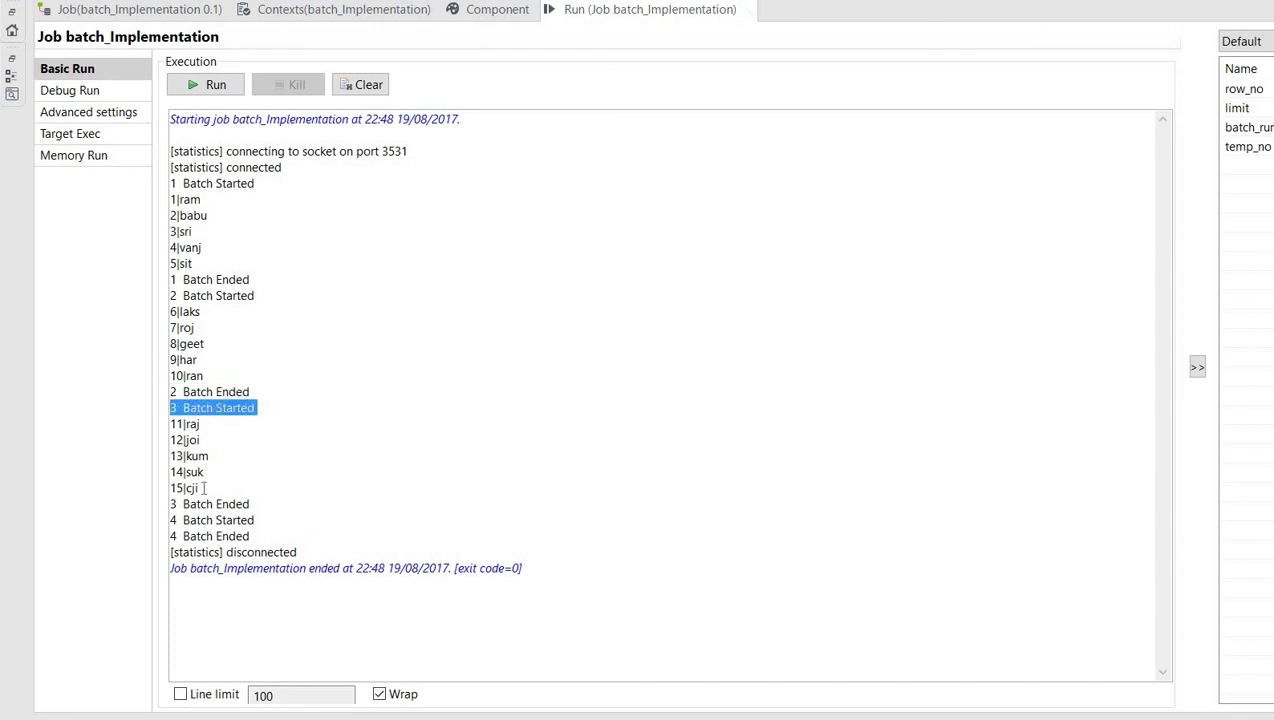
{"action": "left_click_drag", "start_coordinate": [204, 488], "coordinate": [163, 428]}
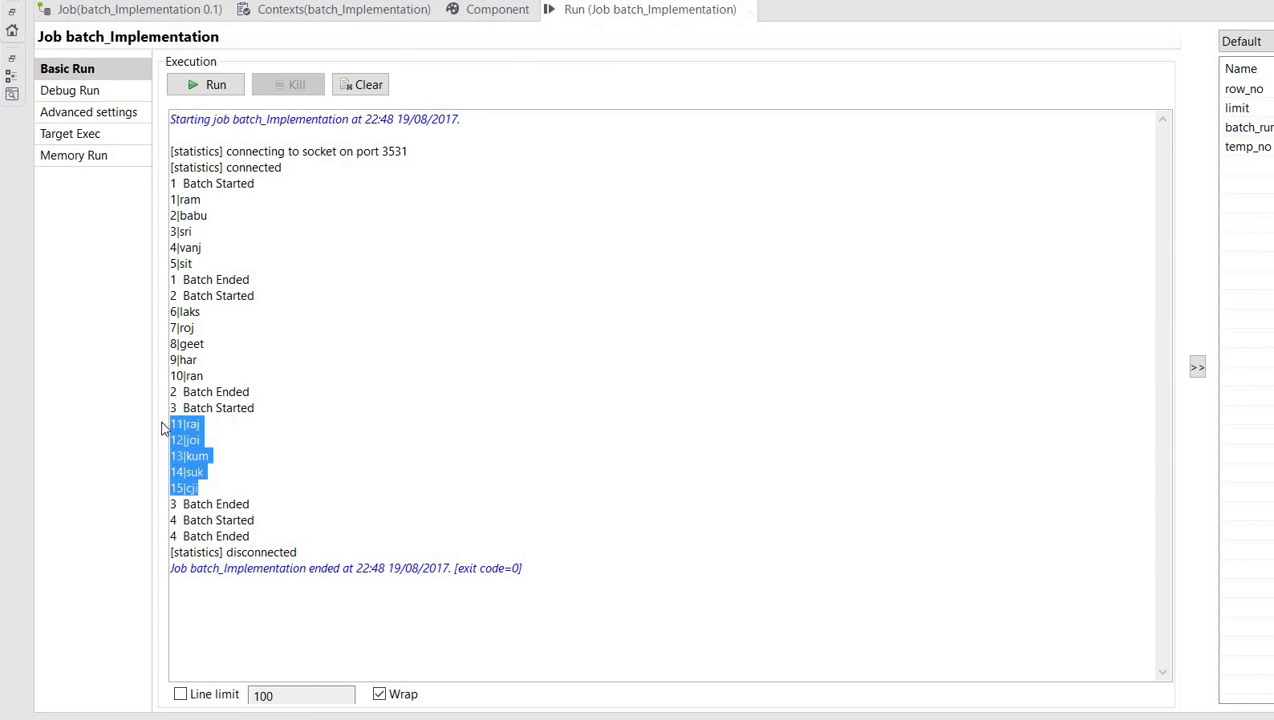
{"action": "left_click", "coordinate": [241, 520]}
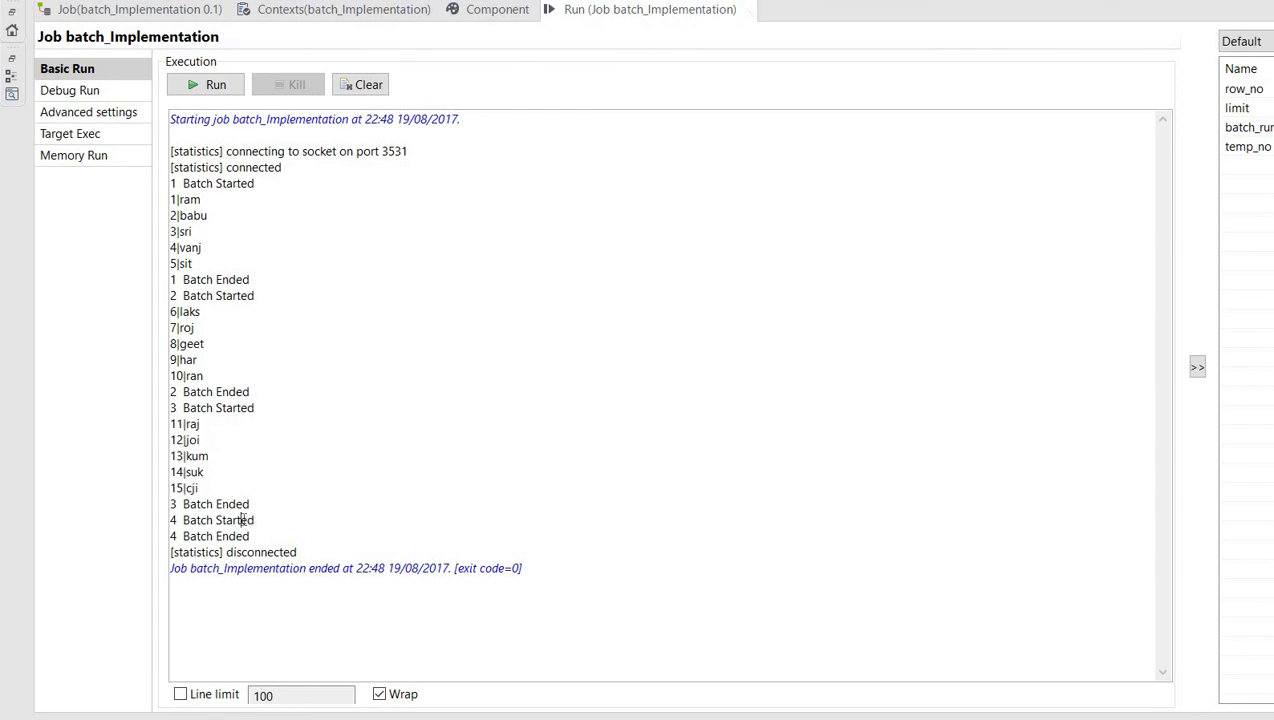
{"action": "double_click", "coordinate": [213, 536]}
Return to the enlarged job design and review the tFileRowCount_1 and tLoop_1 components.
{"action": "double_click", "coordinate": [136, 13]}
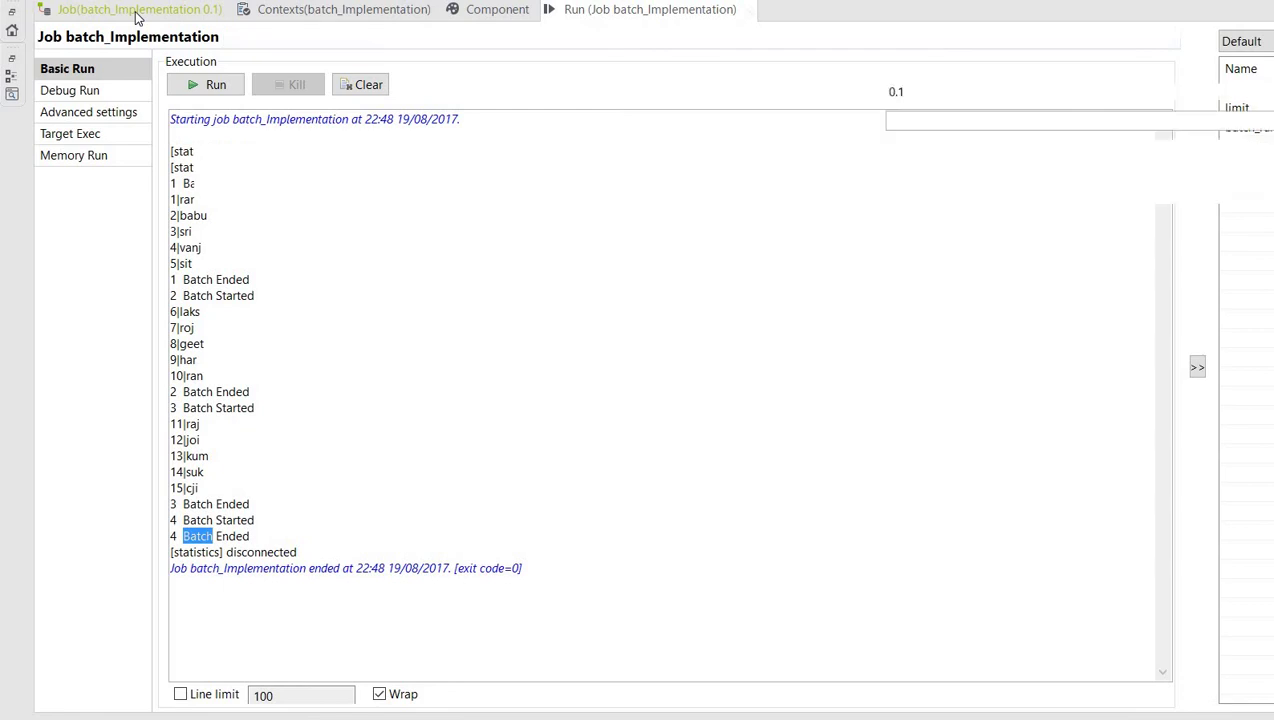
{"action": "double_click", "coordinate": [392, 12]}
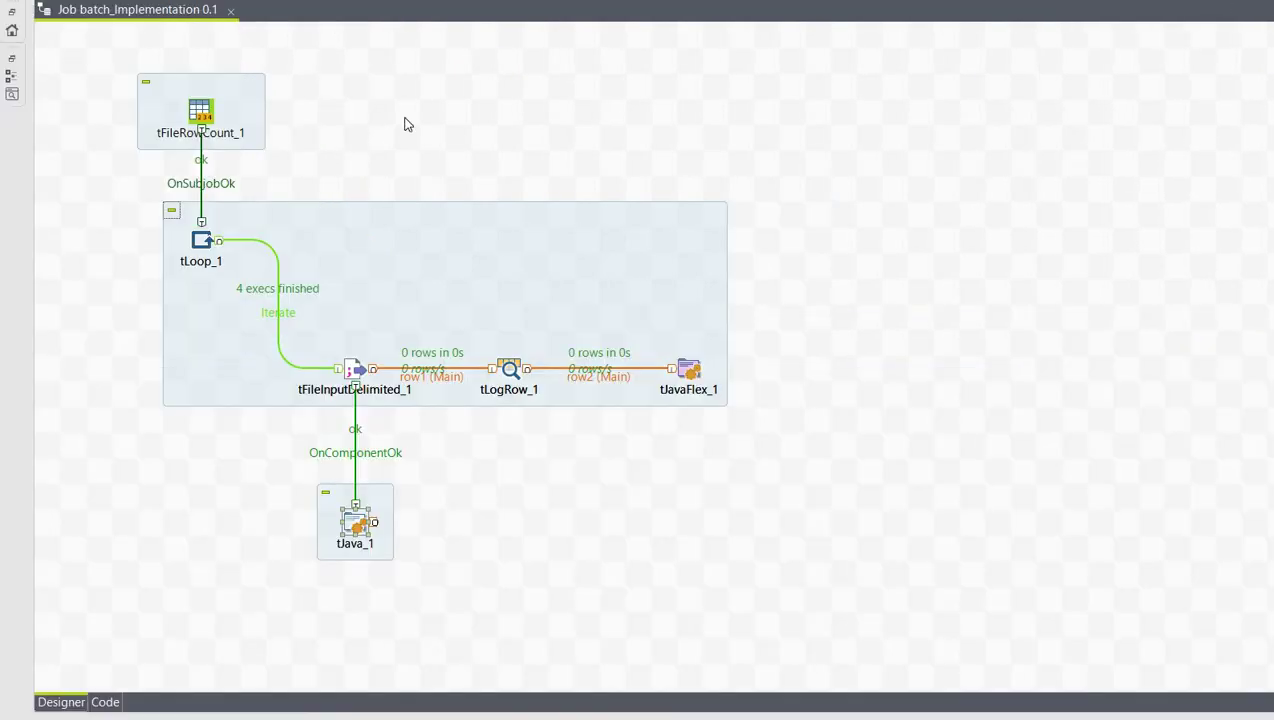
{"action": "left_click", "coordinate": [200, 110]}
{"action": "left_click", "coordinate": [203, 241]}
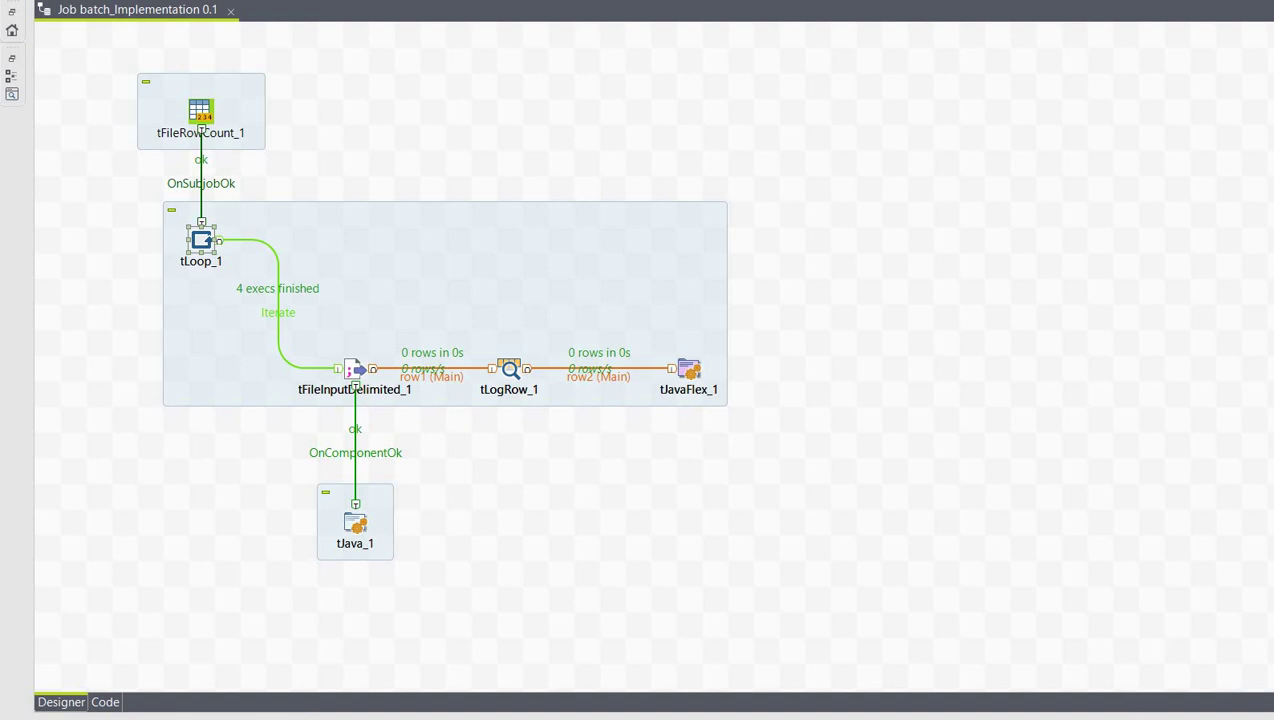
{"action": "key", "text": "alt+Tab"}
{"action": "key", "text": "alt+Tab"}
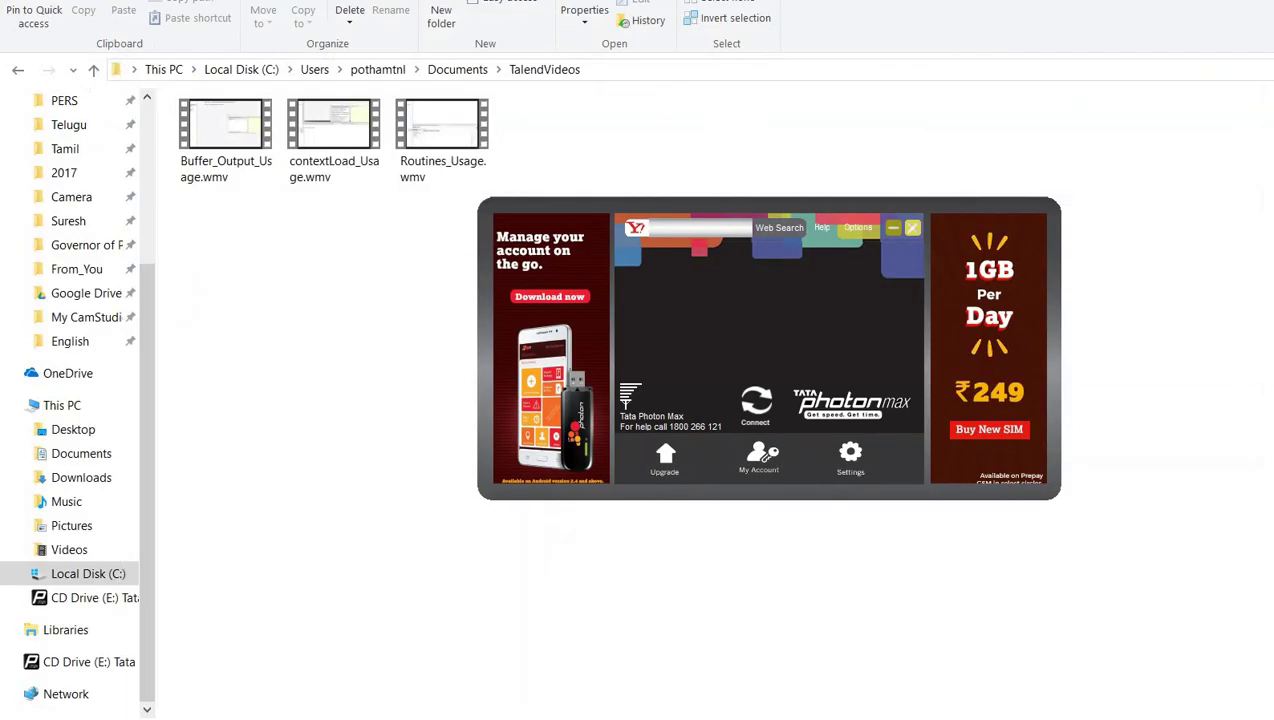